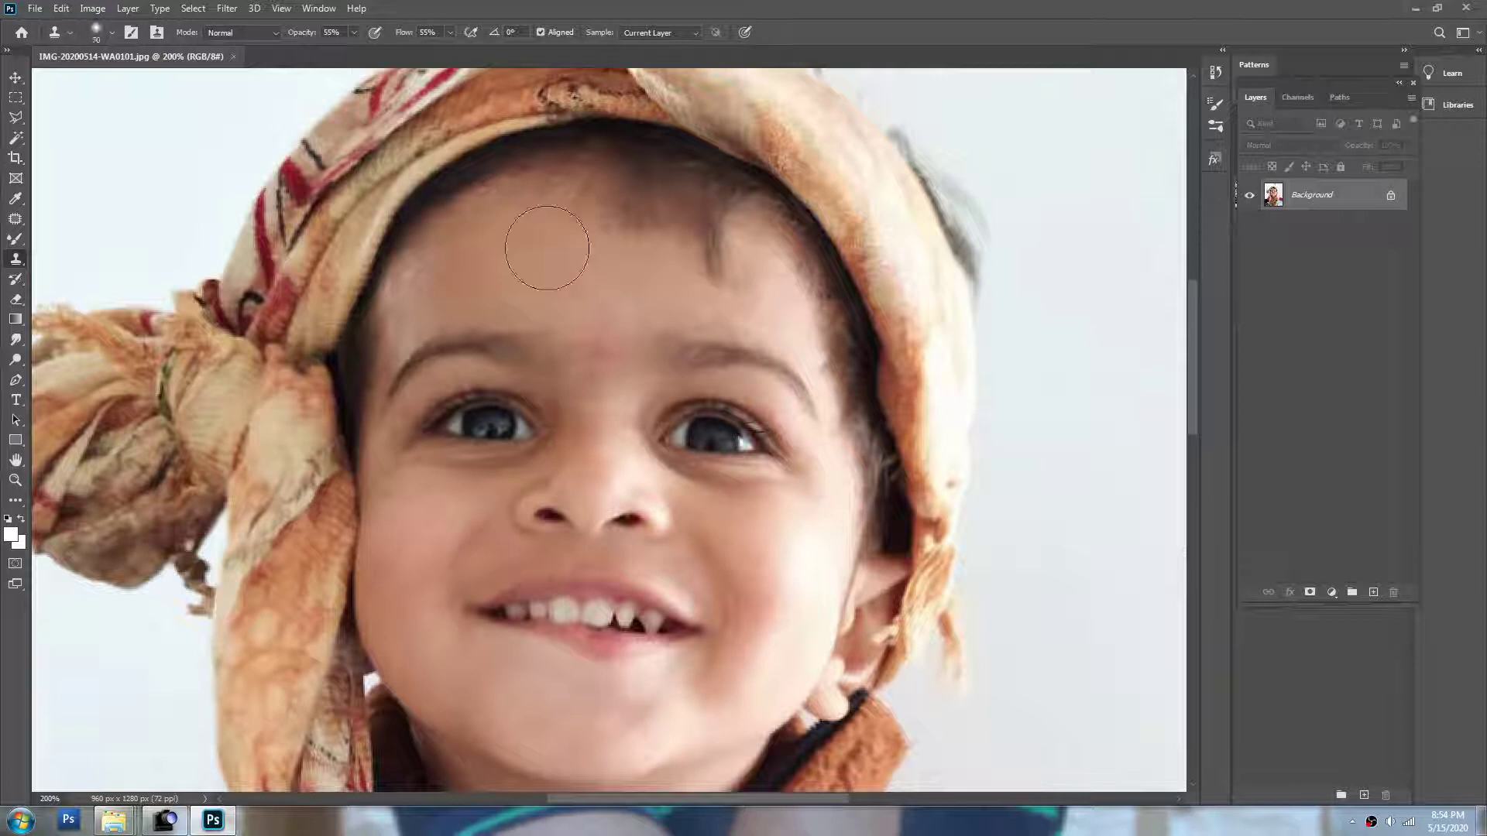
# - Clone clean skin over the stray hair strands on the child's forehead with the Clone Stamp
pyautogui.keyDown('alt'); pyautogui.click(544, 245); pyautogui.keyUp('alt')
pyautogui.moveTo(564, 226)
pyautogui.mouseDown()
pyautogui.moveTo(586, 213)
pyautogui.moveTo(697, 232)
pyautogui.moveTo(723, 271)
pyautogui.moveTo(730, 225)
pyautogui.moveTo(623, 216)
pyautogui.moveTo(743, 272)
pyautogui.moveTo(708, 232)
pyautogui.moveTo(641, 209)
pyautogui.moveTo(562, 190)
pyautogui.moveTo(511, 214)
pyautogui.mouseUp()
pyautogui.keyDown('alt'); pyautogui.click(506, 239); pyautogui.keyUp('alt')
pyautogui.click(474, 266)
pyautogui.click(431, 295)
# - Retouch the lower forehead and the area between the eyebrows using a smaller Clone Stamp brush
pyautogui.scroll(-1, 575, 272)
pyautogui.press('[')
pyautogui.press('[')
pyautogui.press('[')
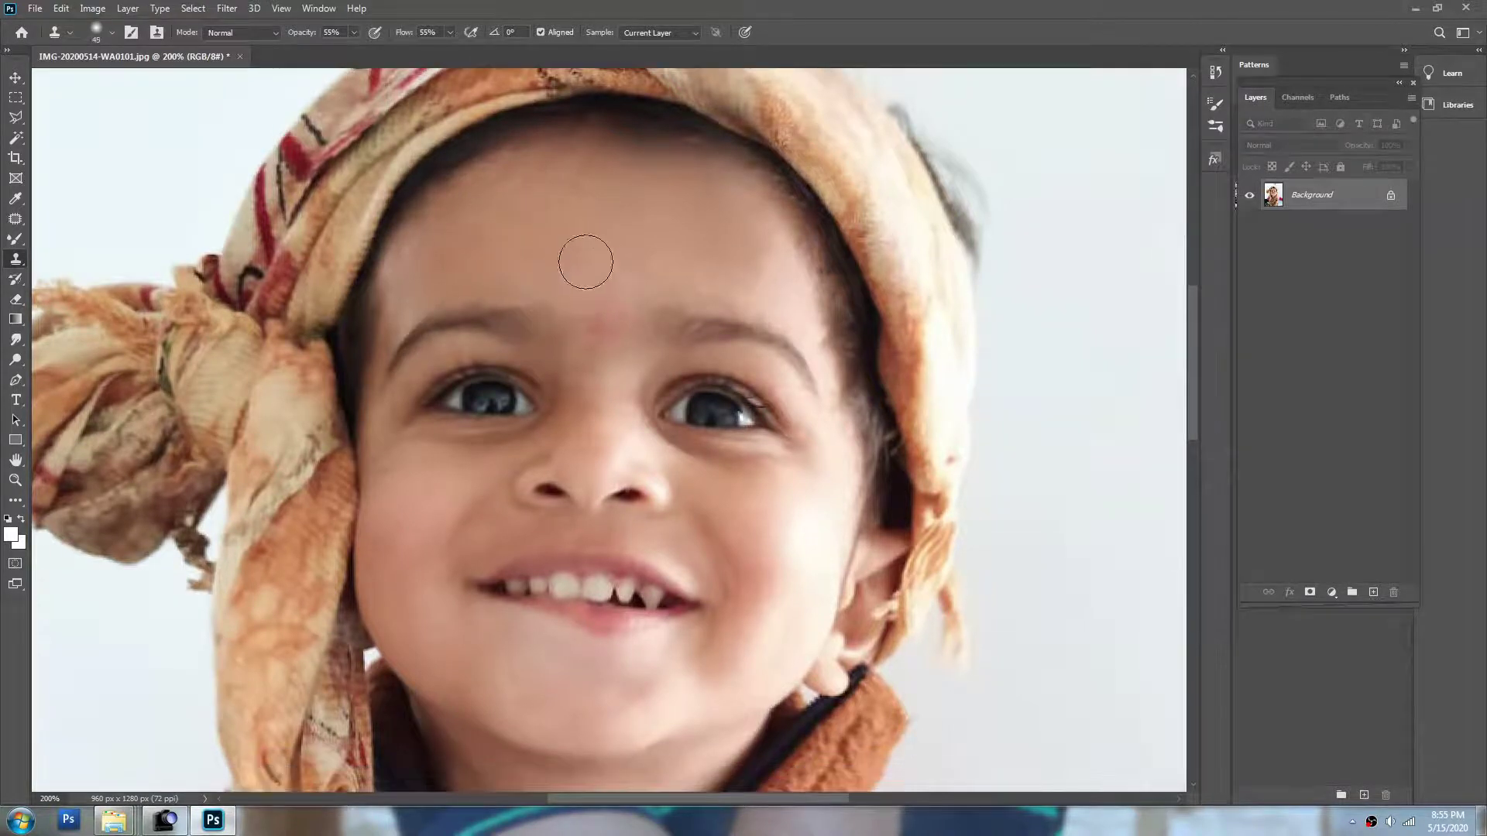
pyautogui.moveTo(604, 294)
pyautogui.mouseDown()
pyautogui.moveTo(602, 356)
pyautogui.moveTo(589, 346)
pyautogui.mouseUp()
pyautogui.keyDown('alt'); pyautogui.click(578, 267); pyautogui.keyUp('alt')
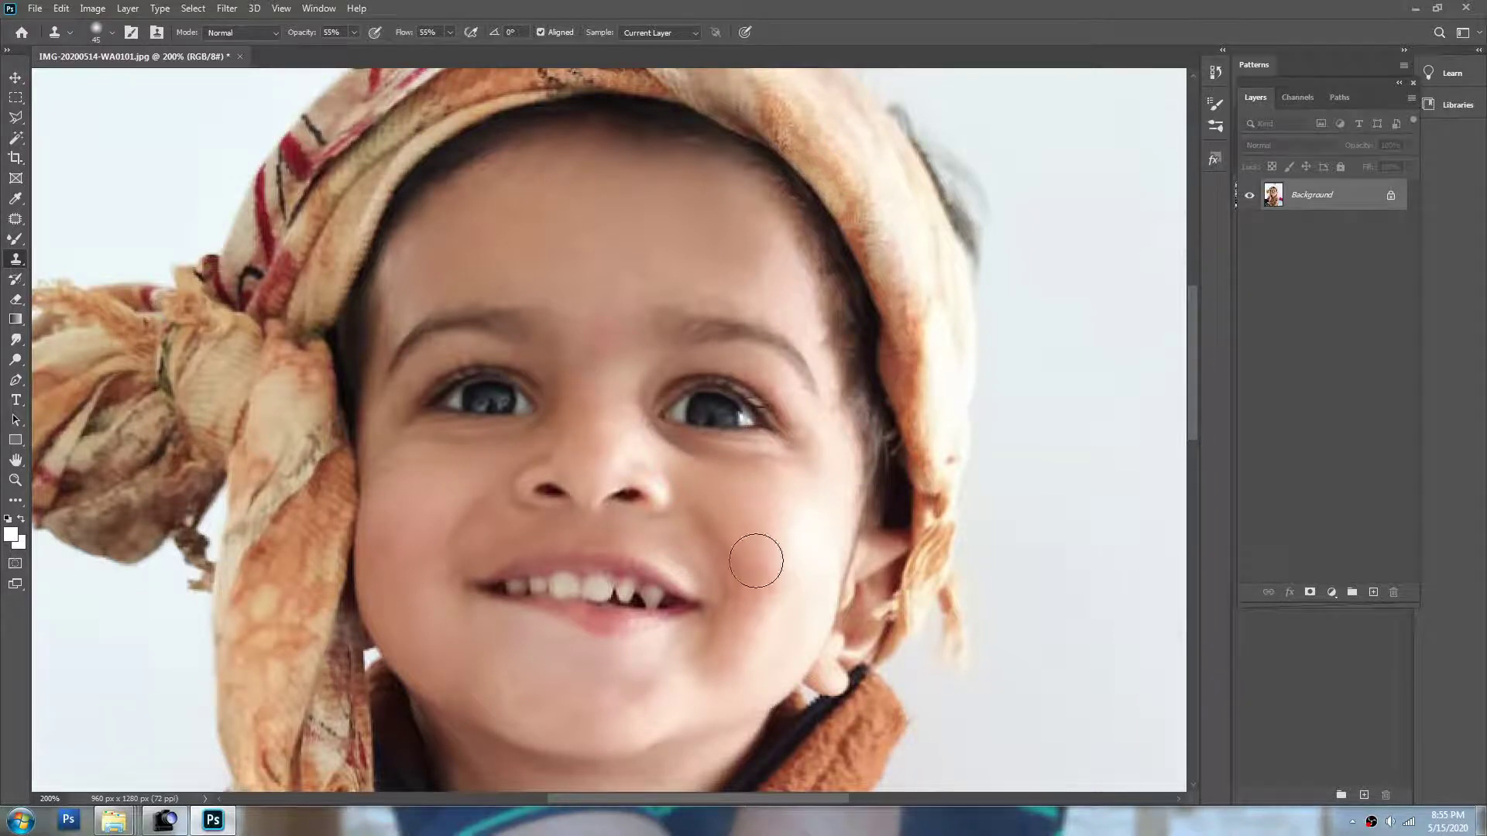
pyautogui.scroll(-1, 418, 441)
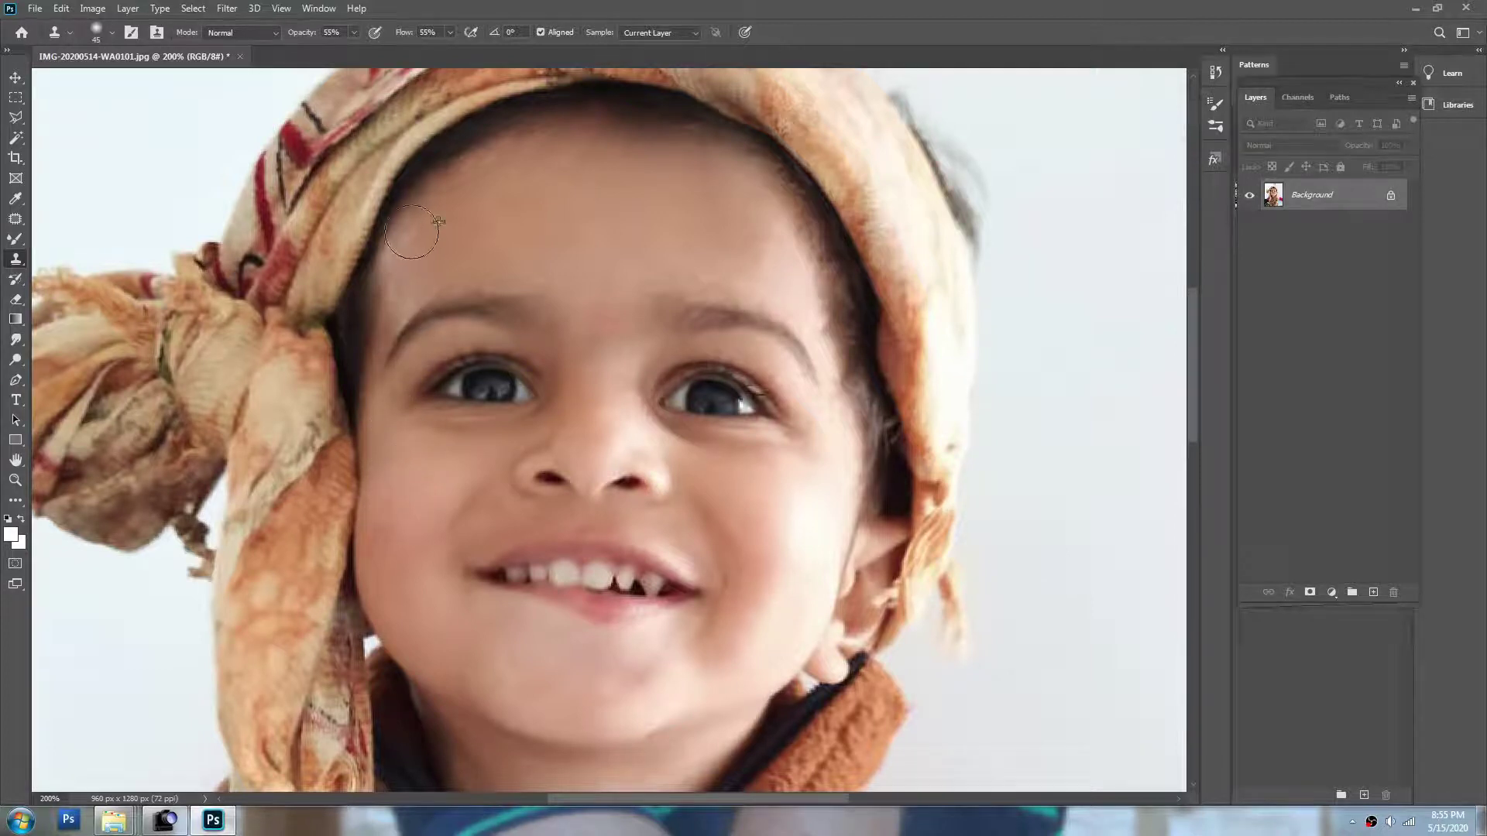
# - Set up the Dodge tool with a 600 px brush, Shadows range and 40% exposure
pyautogui.press('v')
pyautogui.scroll(-4, 658, 329)
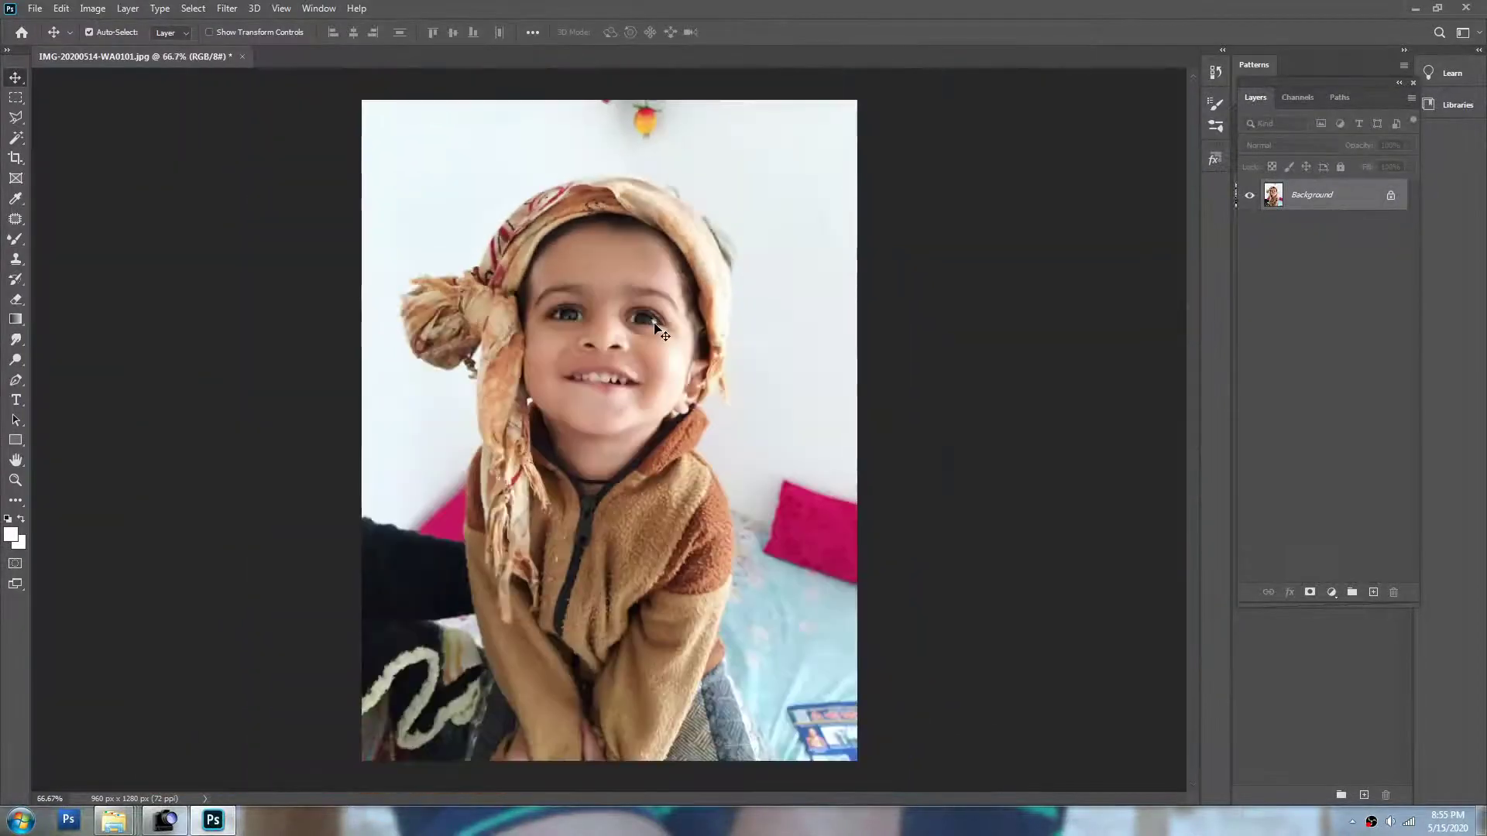
pyautogui.press('o')
pyautogui.press('[')
pyautogui.press('[')
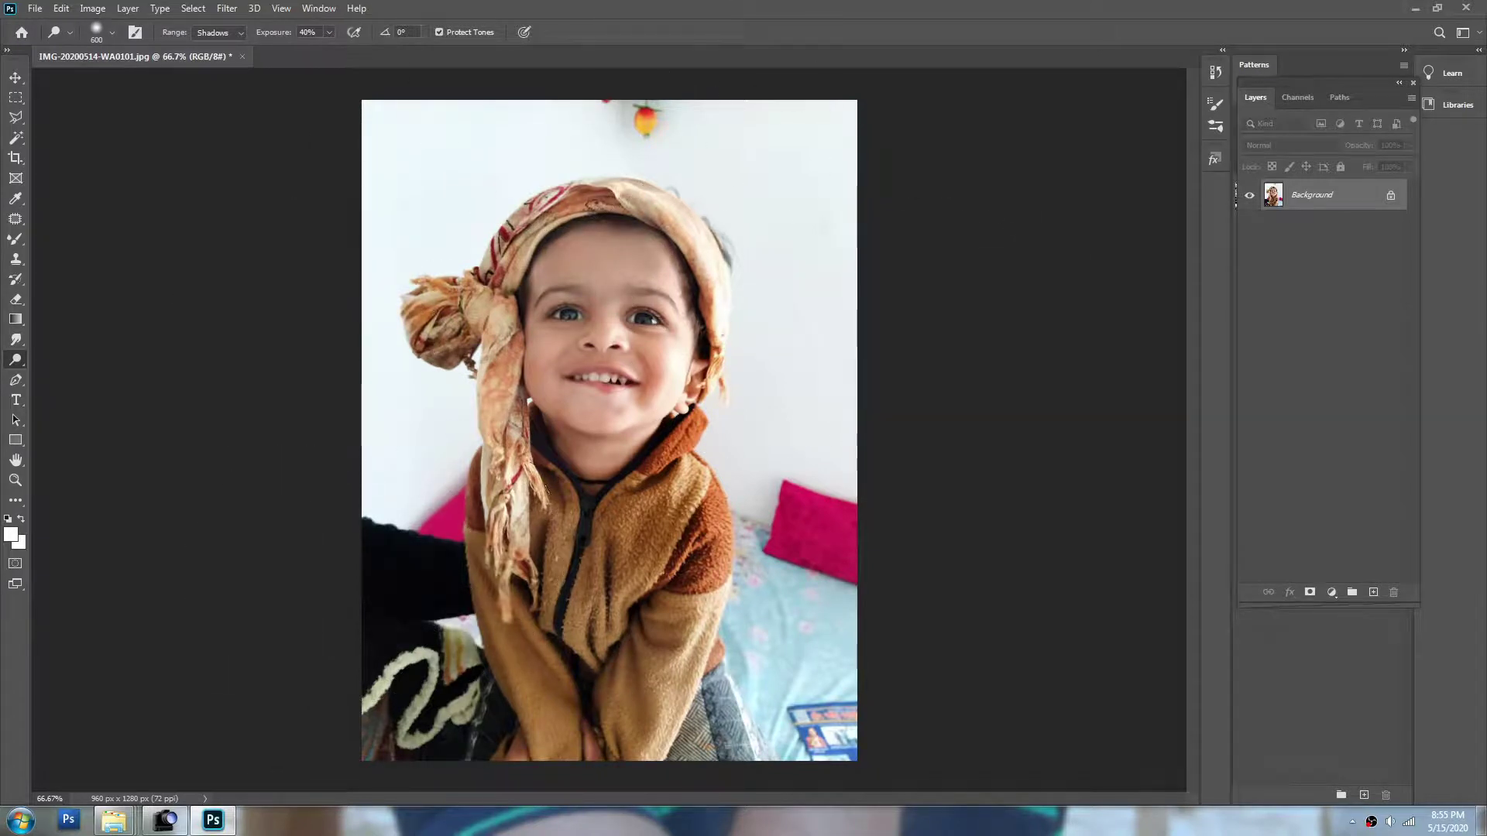
# - Adjust the photo's RGB Levels to input values of 16, 1.07 and 252
pyautogui.hotkey('ctrl', 'l')
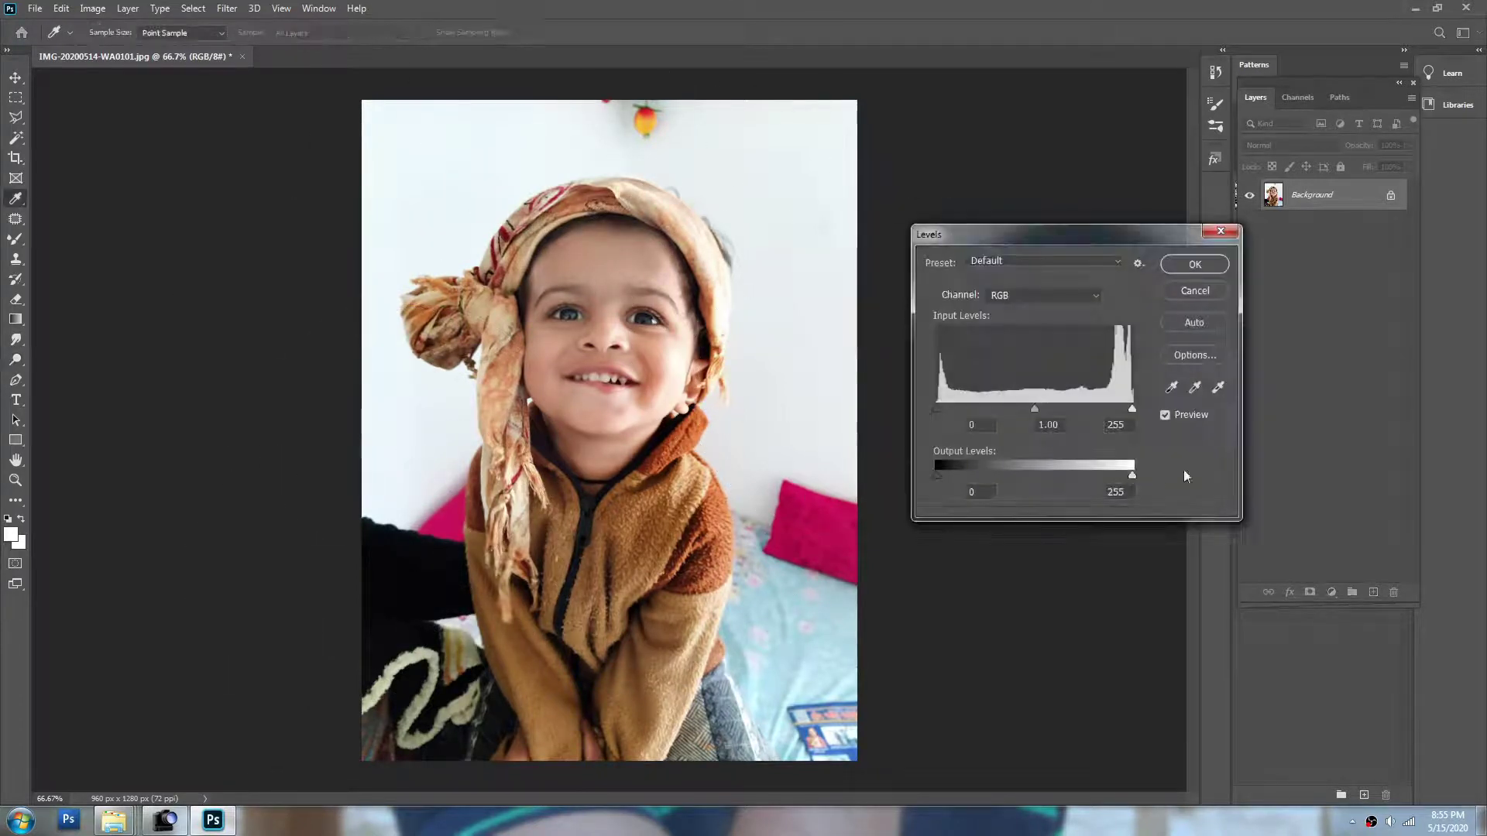
pyautogui.moveTo(946, 403); pyautogui.dragTo(946, 405)
pyautogui.moveTo(1039, 408); pyautogui.dragTo(1034, 409)
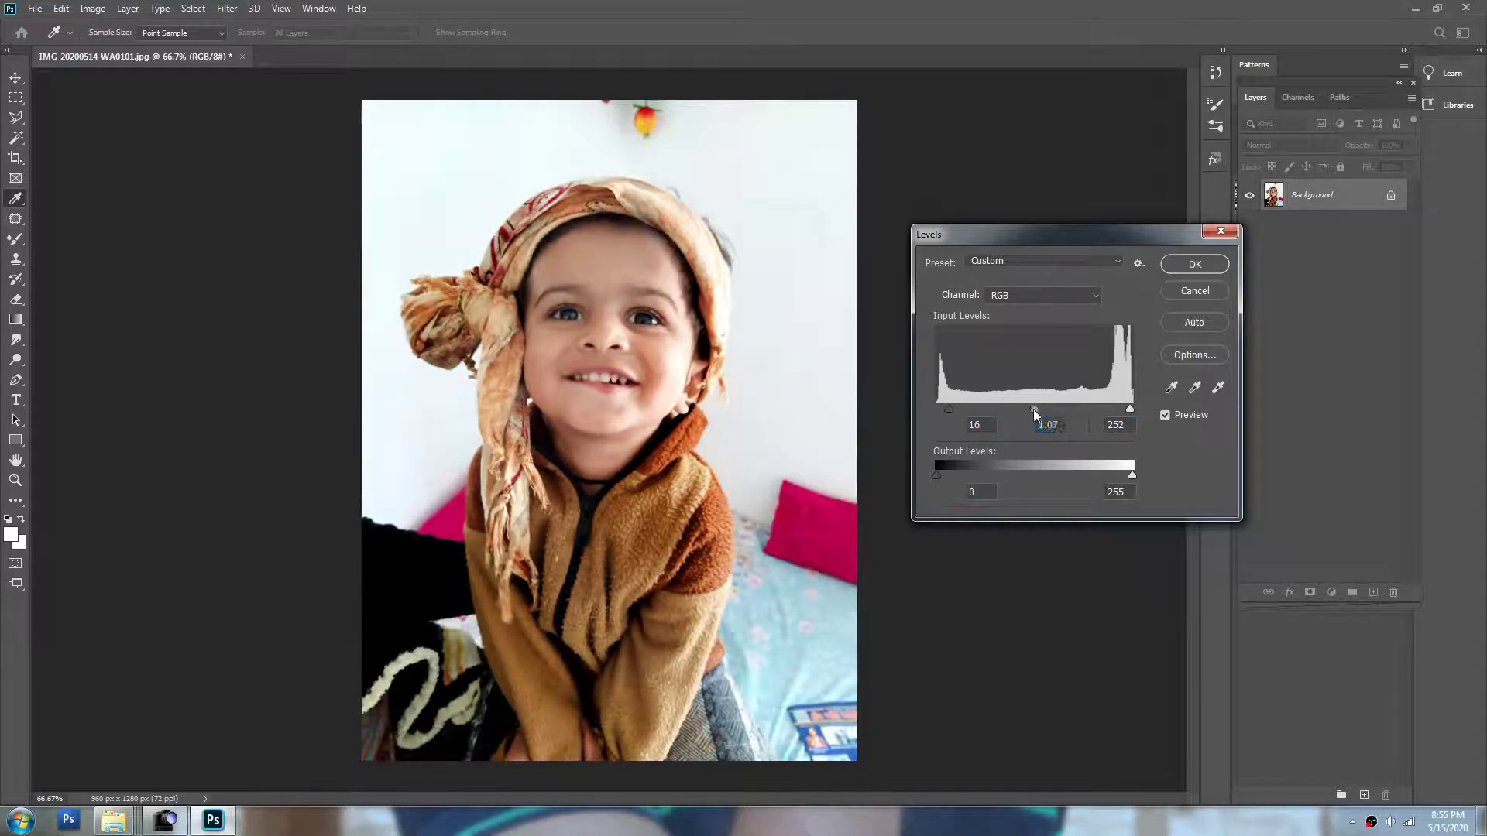
pyautogui.press('Return')
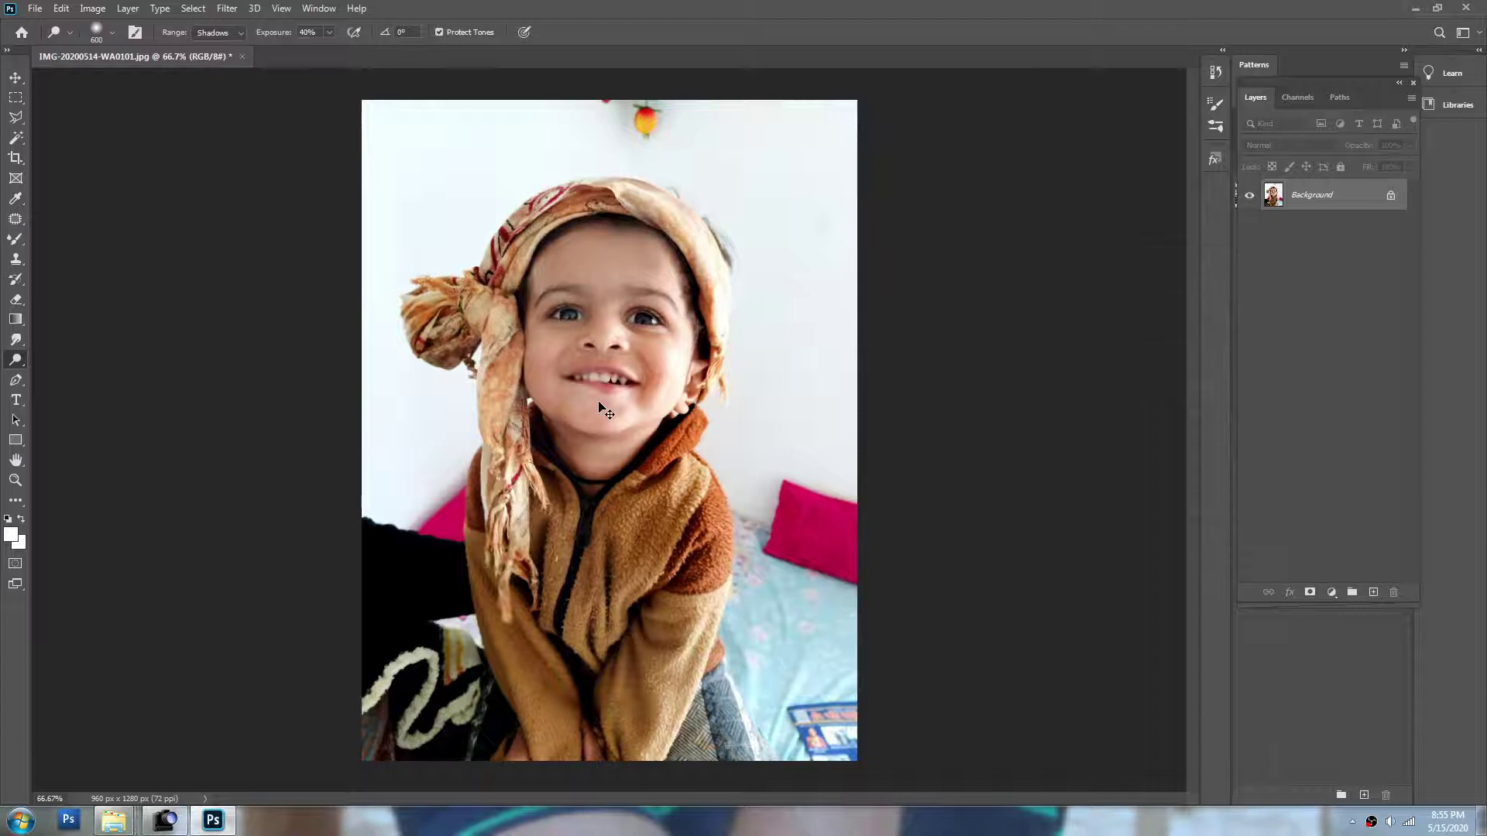
# - Warm the photo's midtones with Color Balance levels of +5, 0 and -5, preserving luminosity
pyautogui.hotkey('ctrl', 'b')
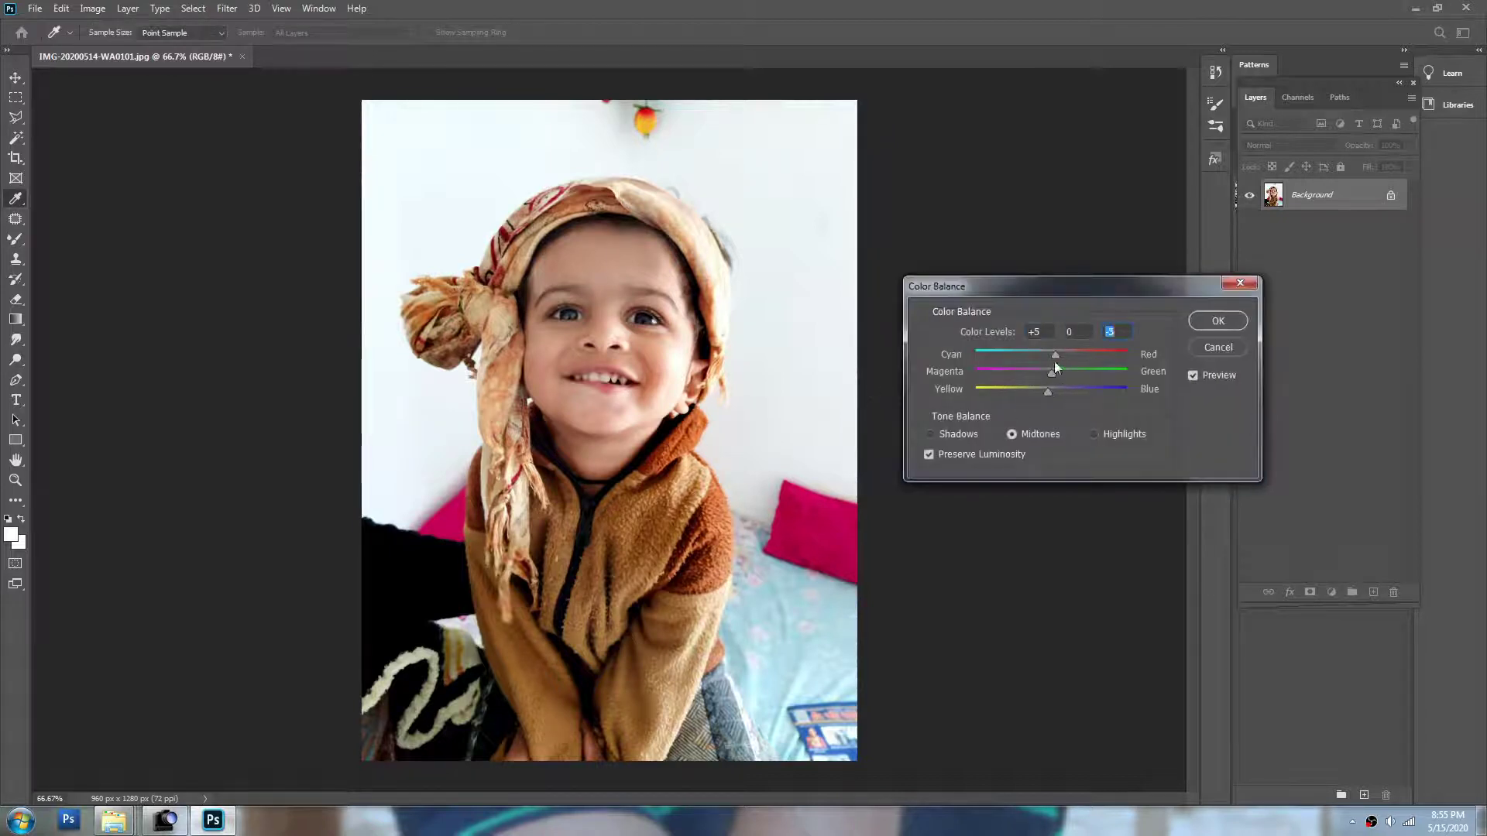
pyautogui.press('Return')
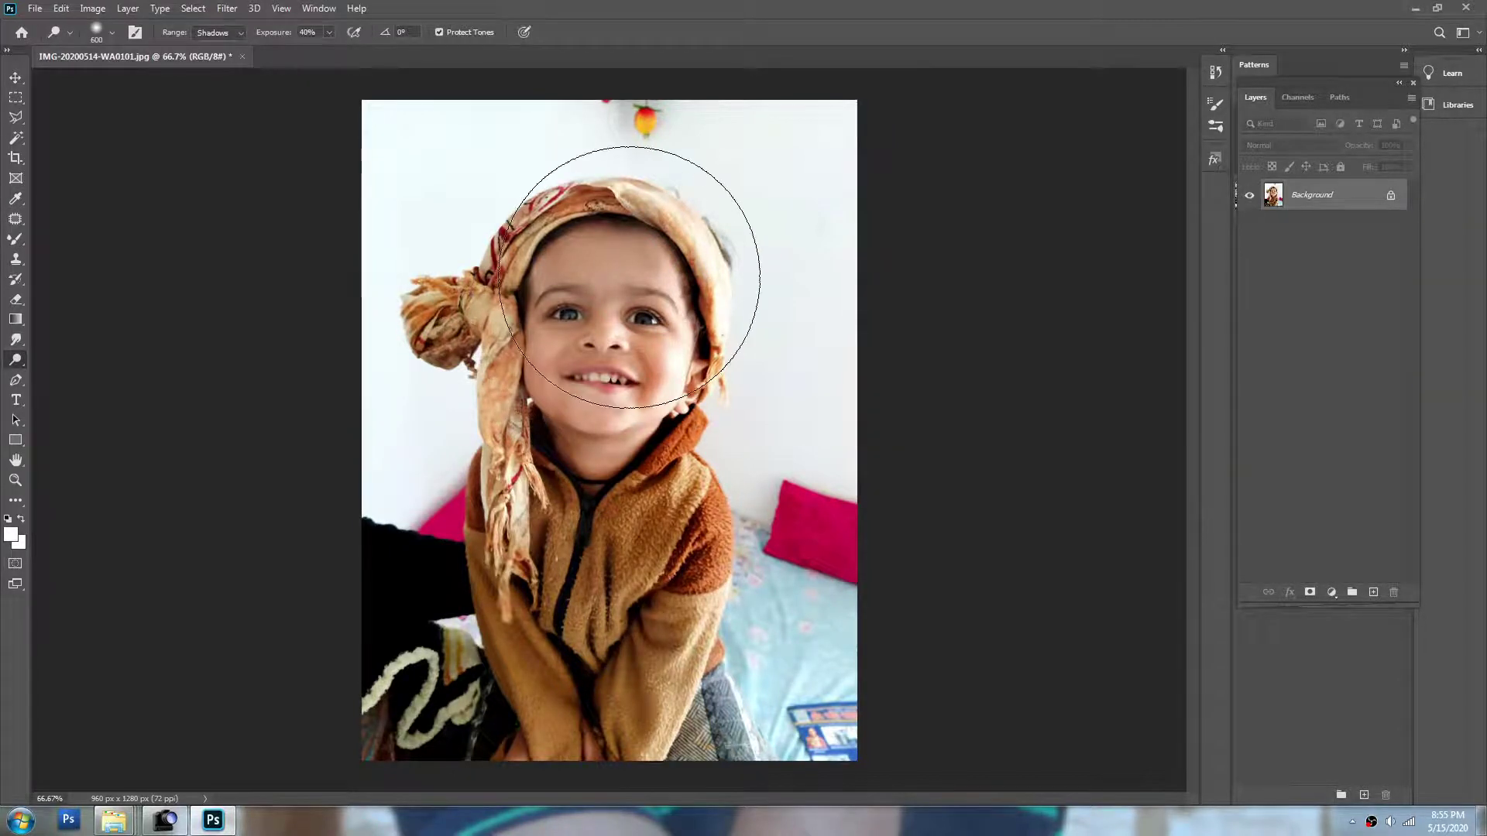
pyautogui.press('v')
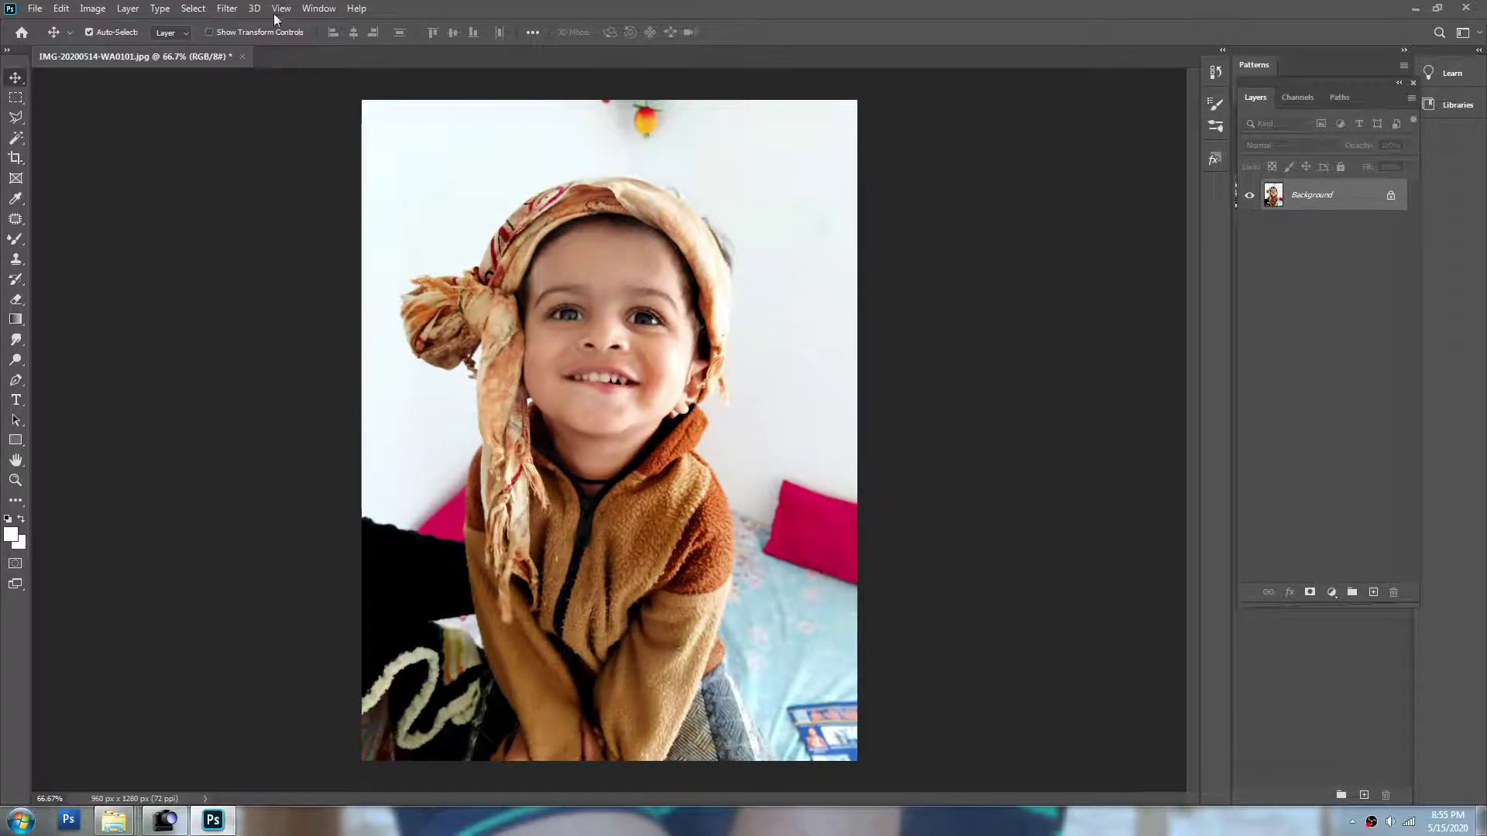
# - Smooth the child's skin by applying the Imagenomic Portraiture filter with its Default preset
pyautogui.click(227, 7)
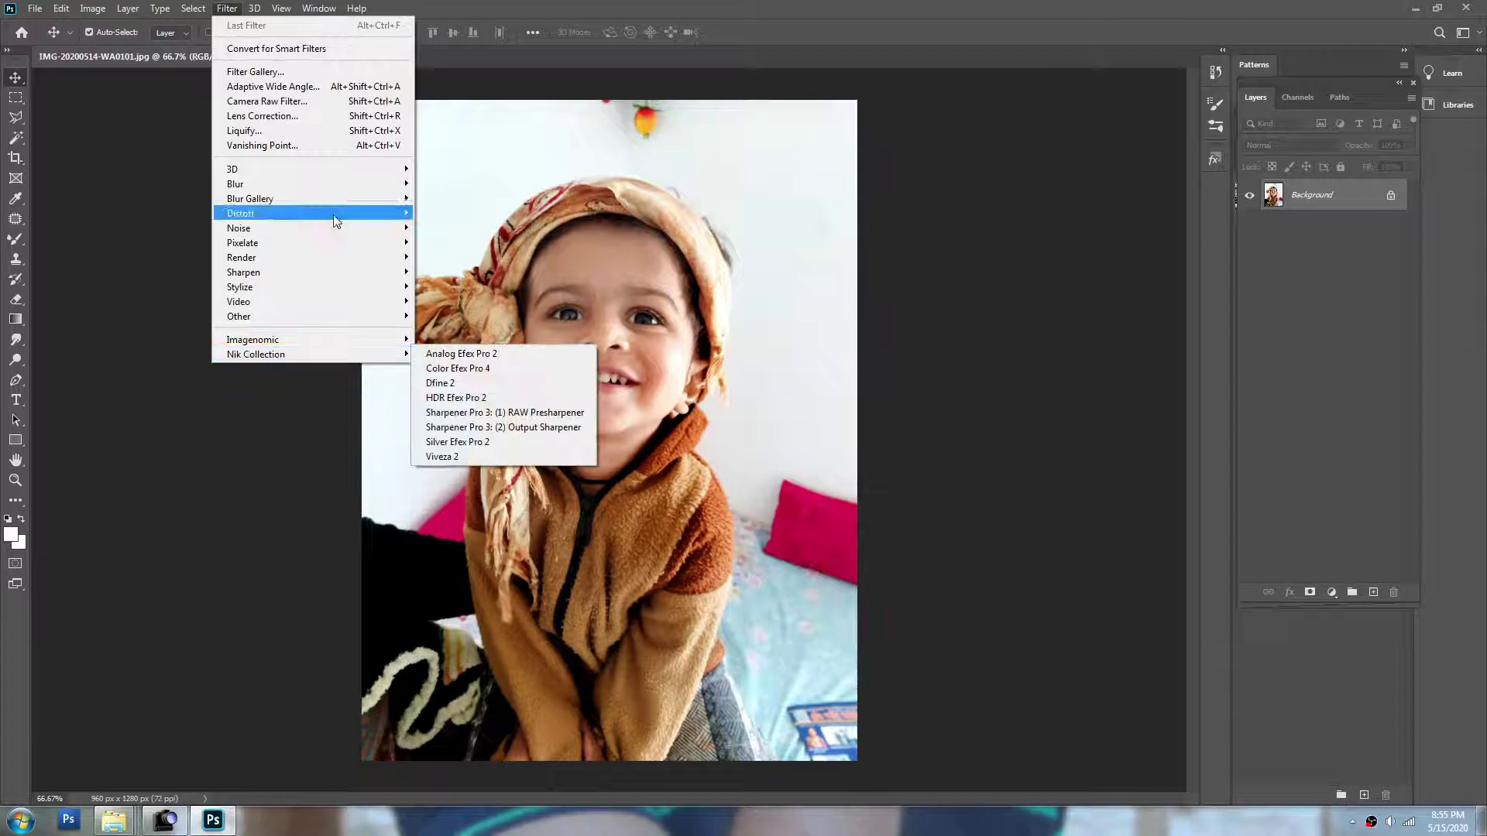
pyautogui.moveTo(305, 342)
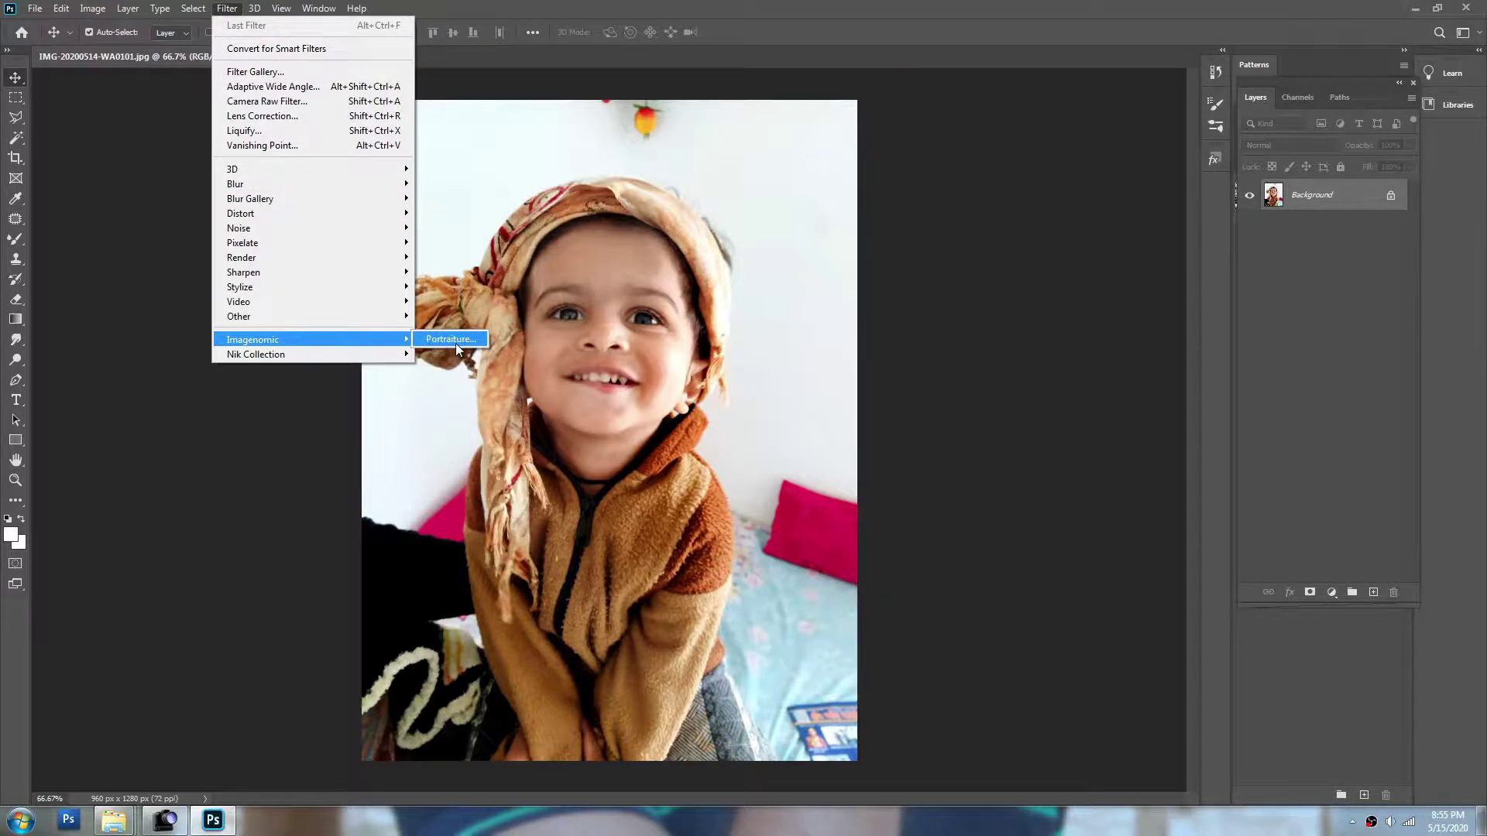
pyautogui.click(456, 342)
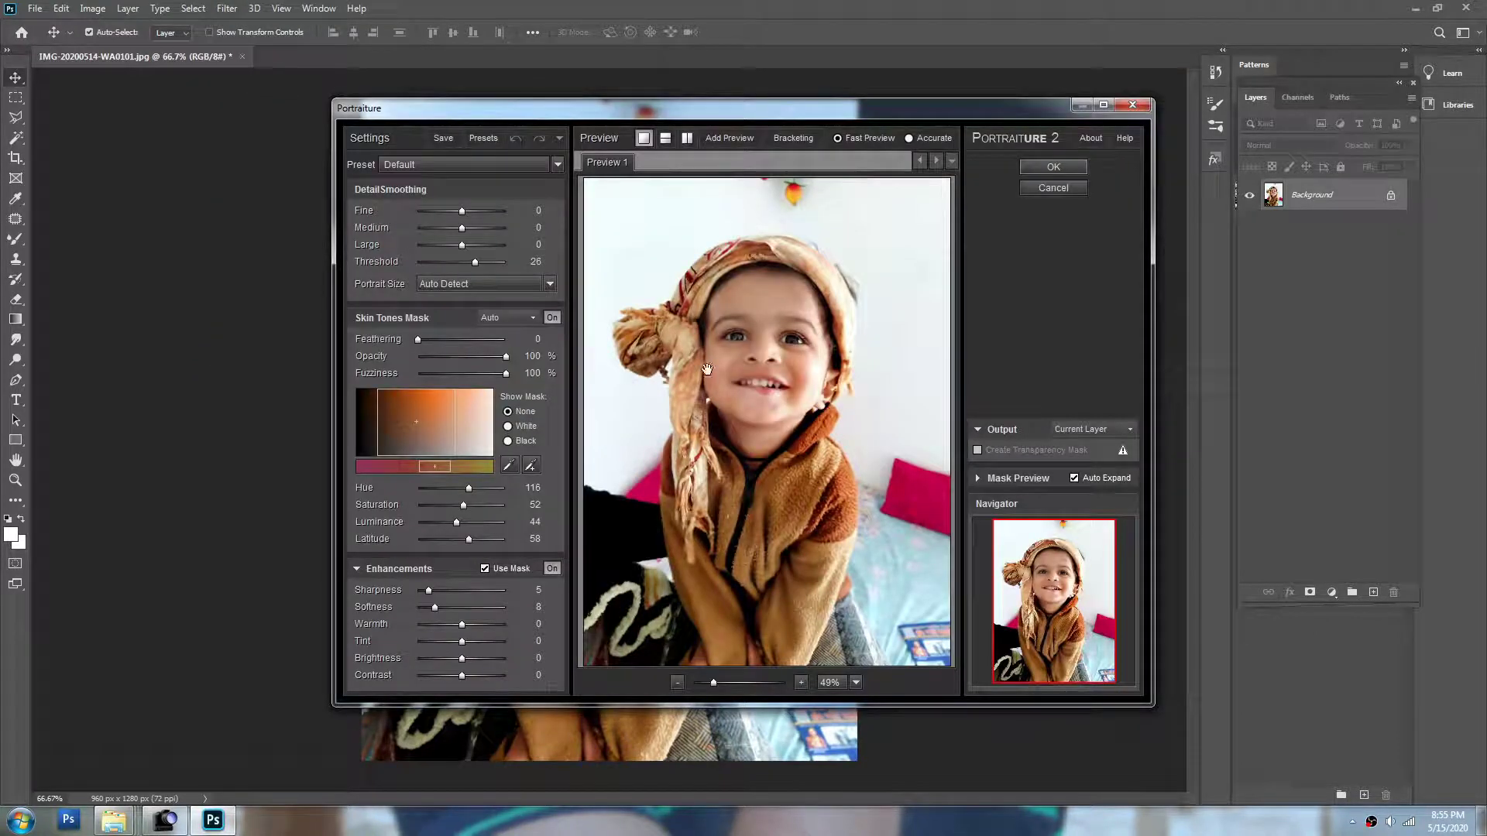
pyautogui.press('Return')
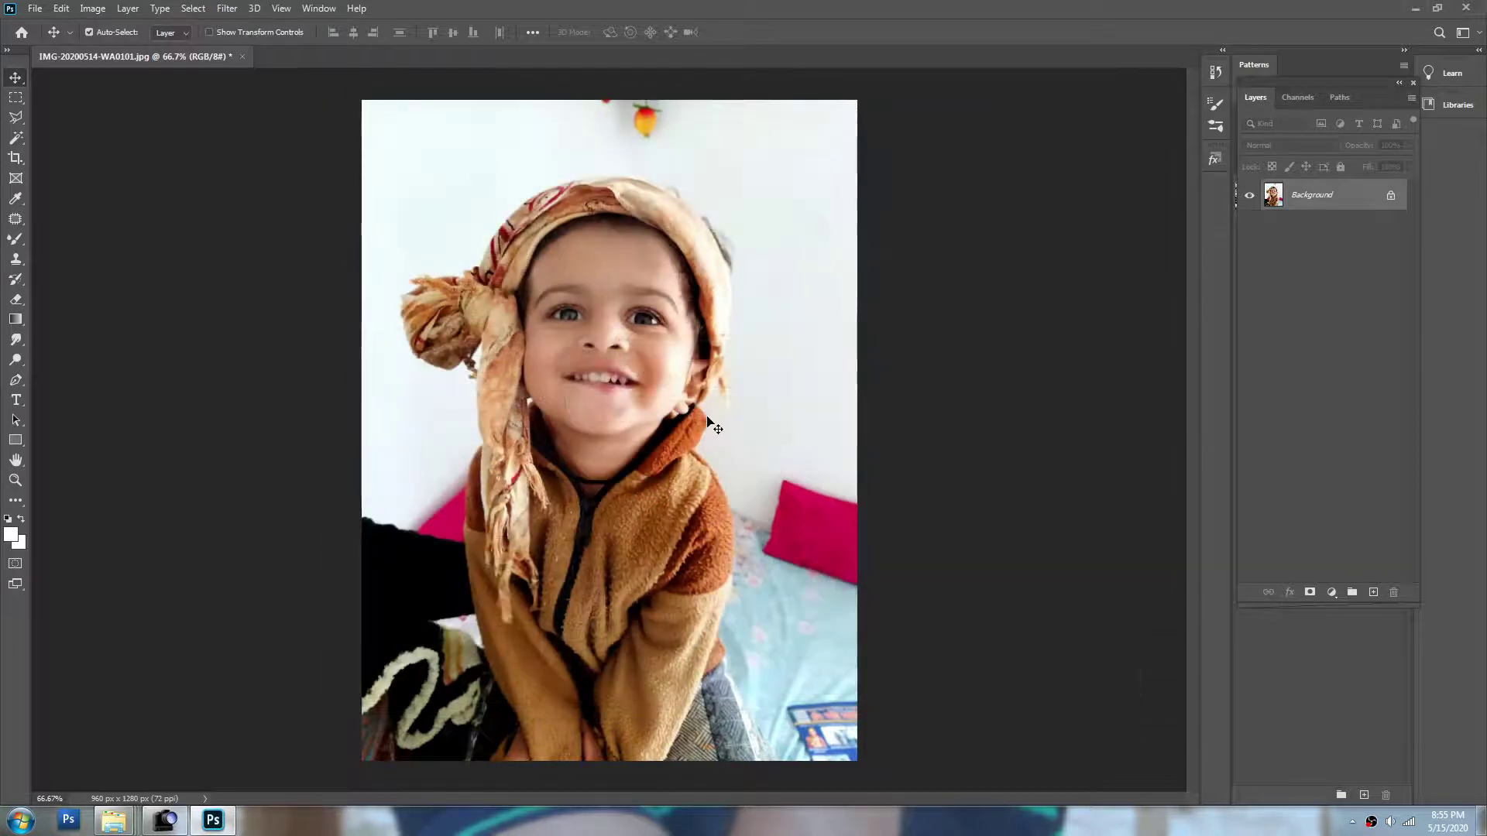
# - Apply Fade to the Portraiture filter and save the photo as a progressive JPEG at Maximum quality 12
pyautogui.click(640, 271)
pyautogui.click(641, 272)
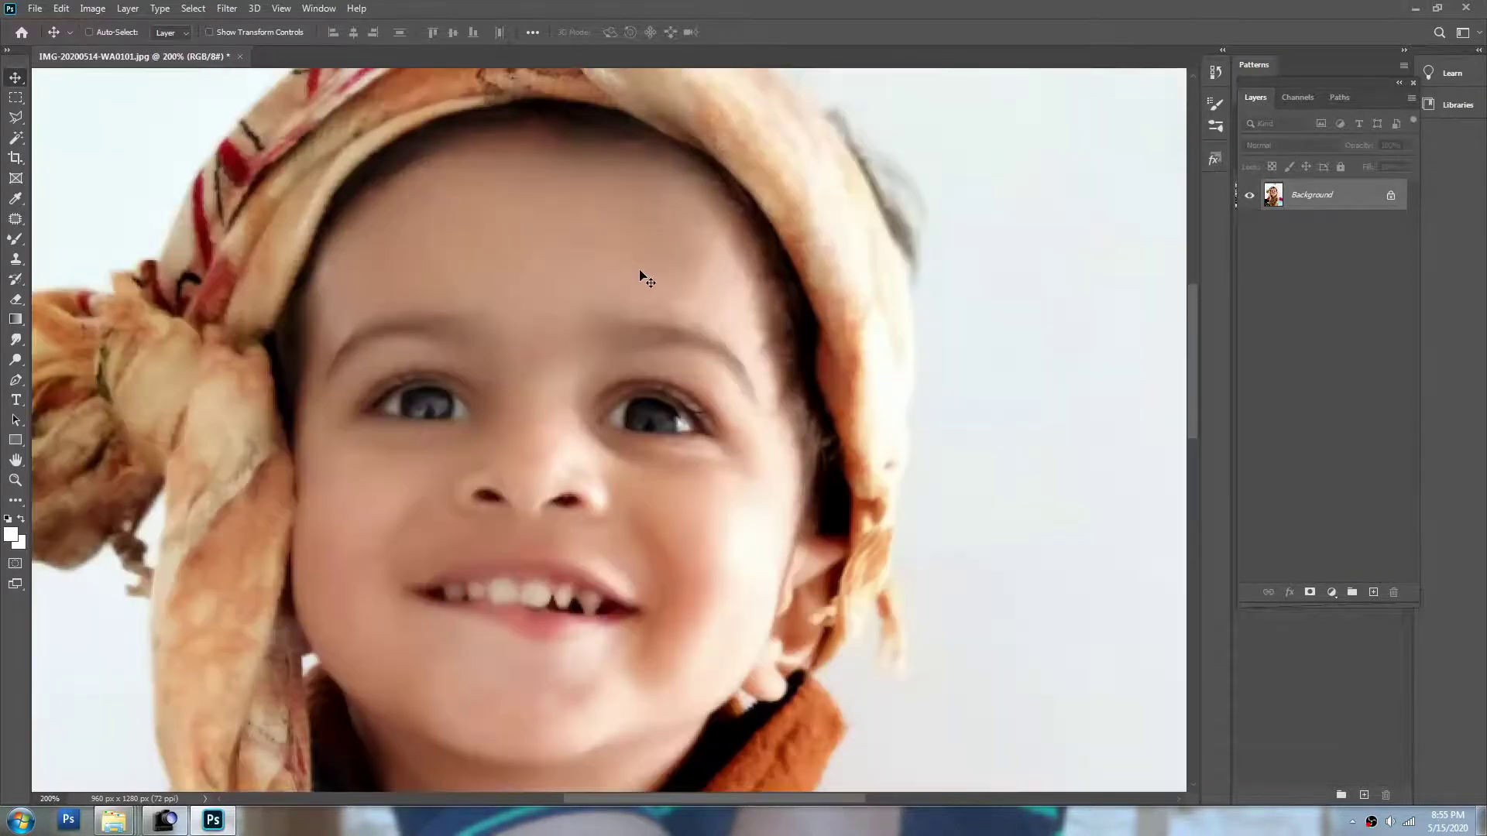
pyautogui.hotkey('ctrl', 'shift', 'f')
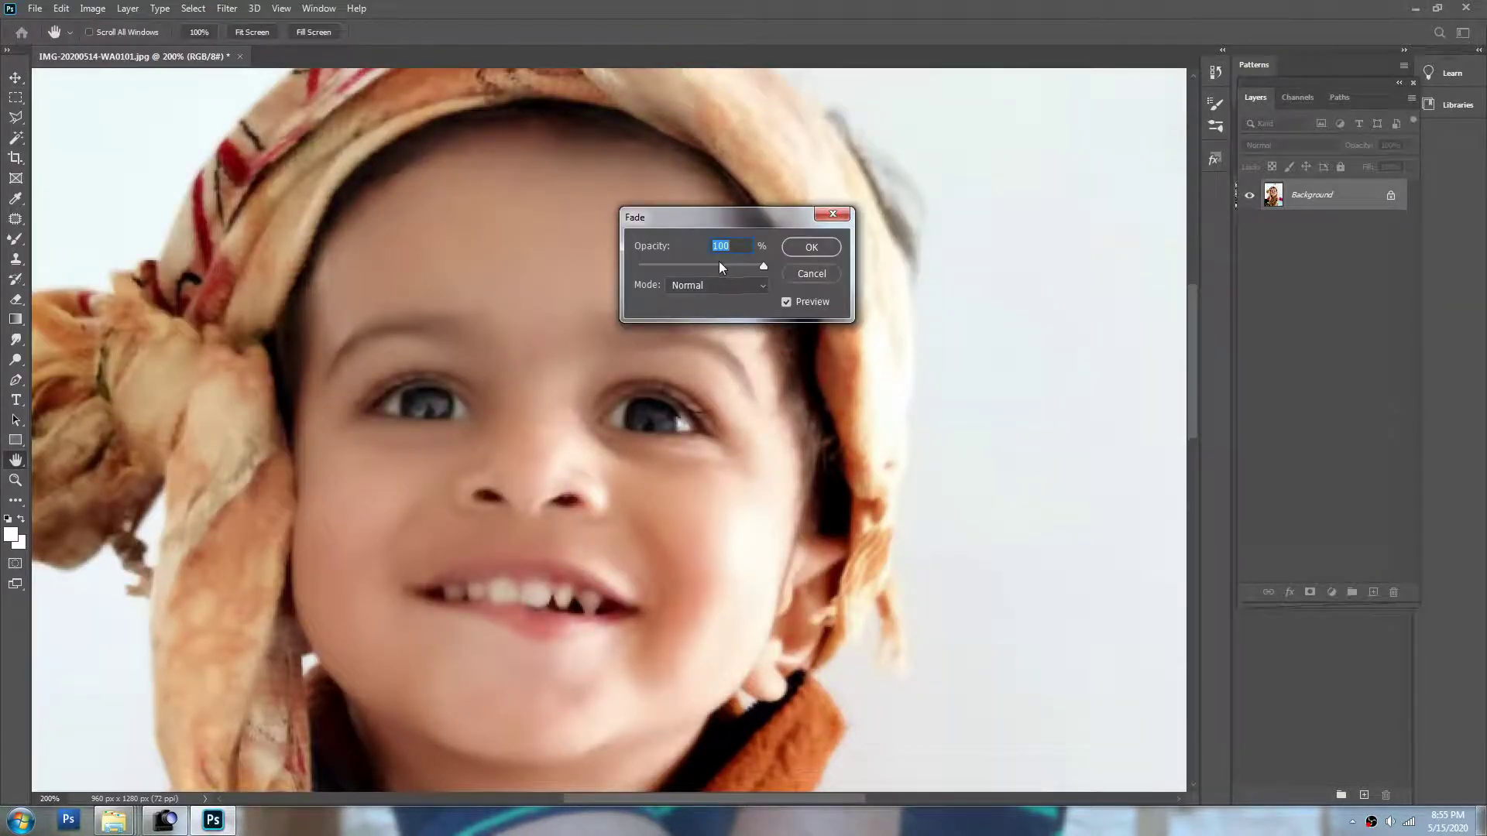
pyautogui.press('Return')
pyautogui.hotkey('ctrl', 's')
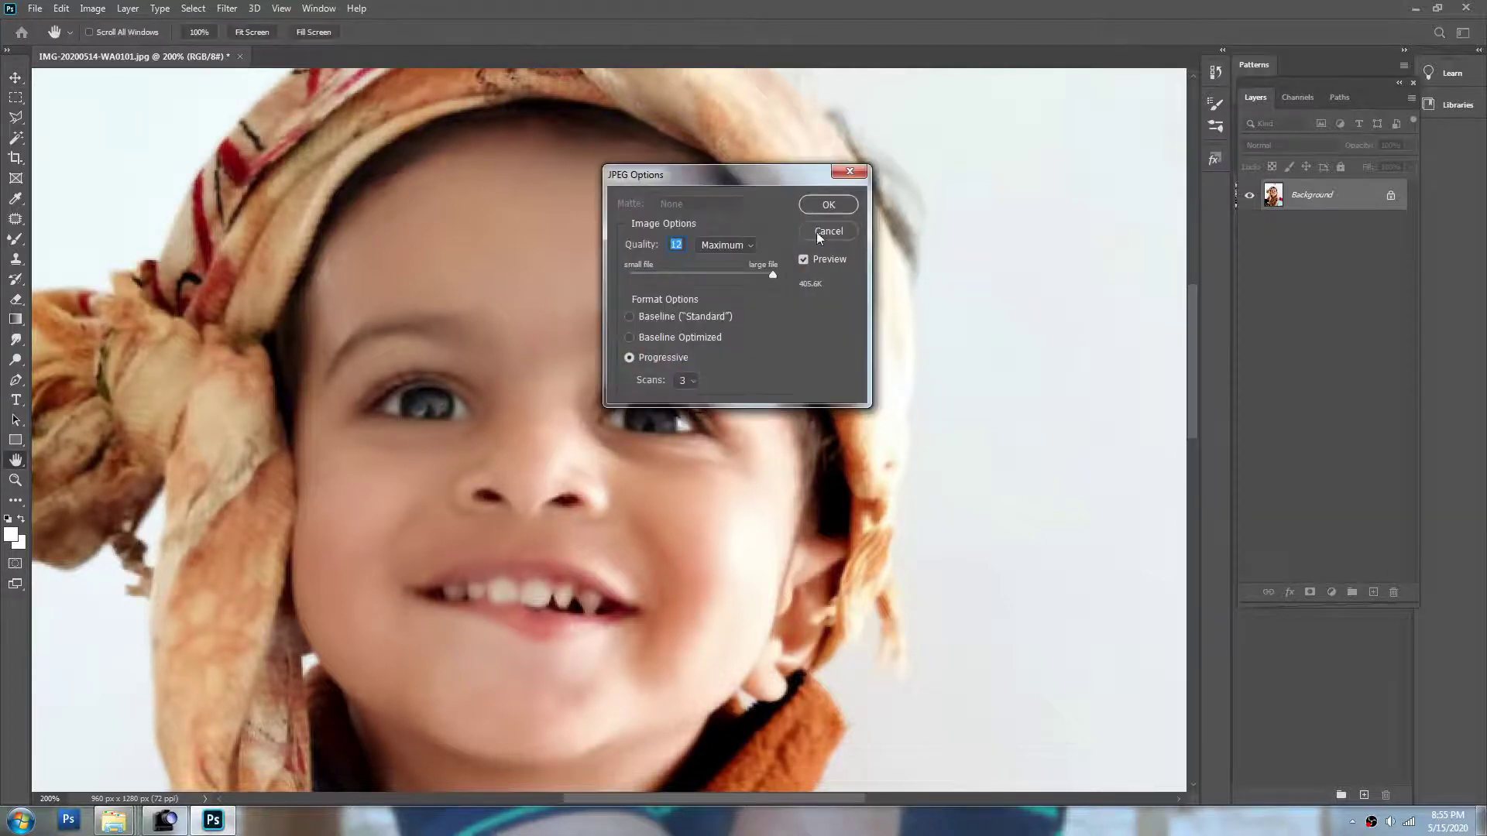
pyautogui.click(827, 205)
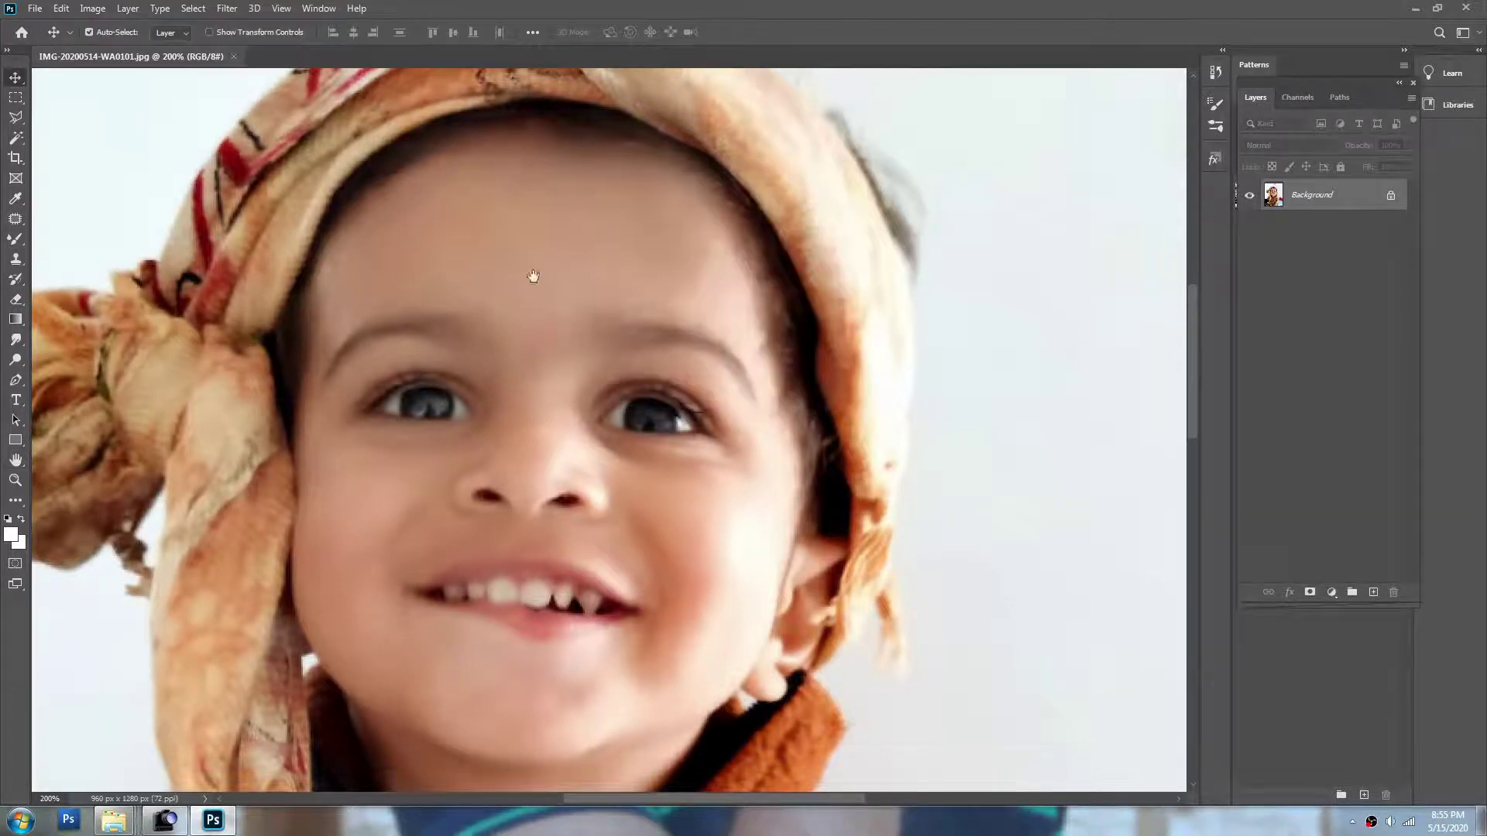
# - Start a Pen tool path along the upper edge of the child's headscarf, heading toward its red-patterned side
pyautogui.moveTo(534, 276); pyautogui.dragTo(573, 375)
pyautogui.hotkey('ctrl', '0')
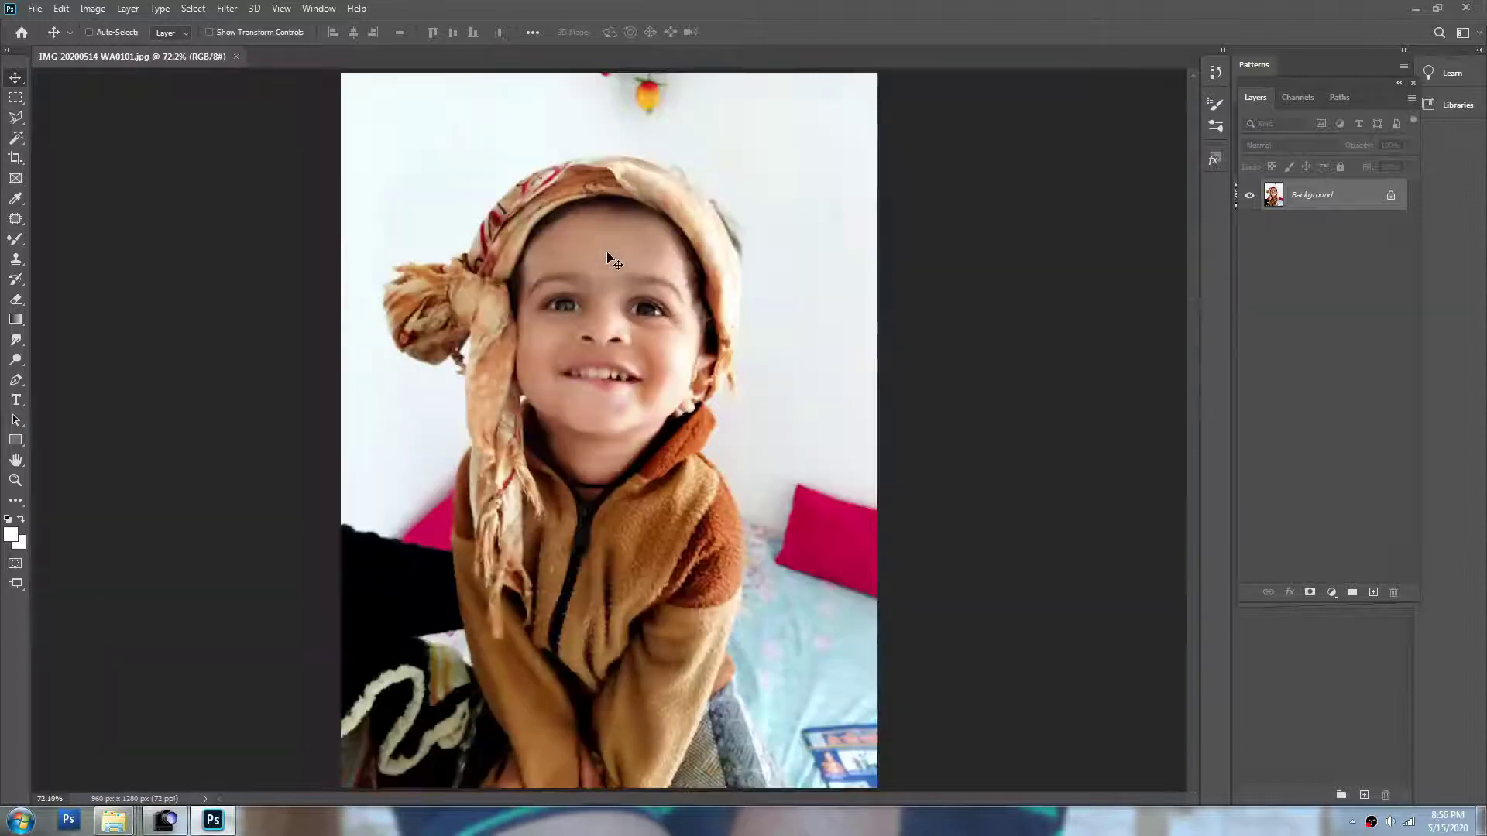
pyautogui.scroll(3, 638, 169)
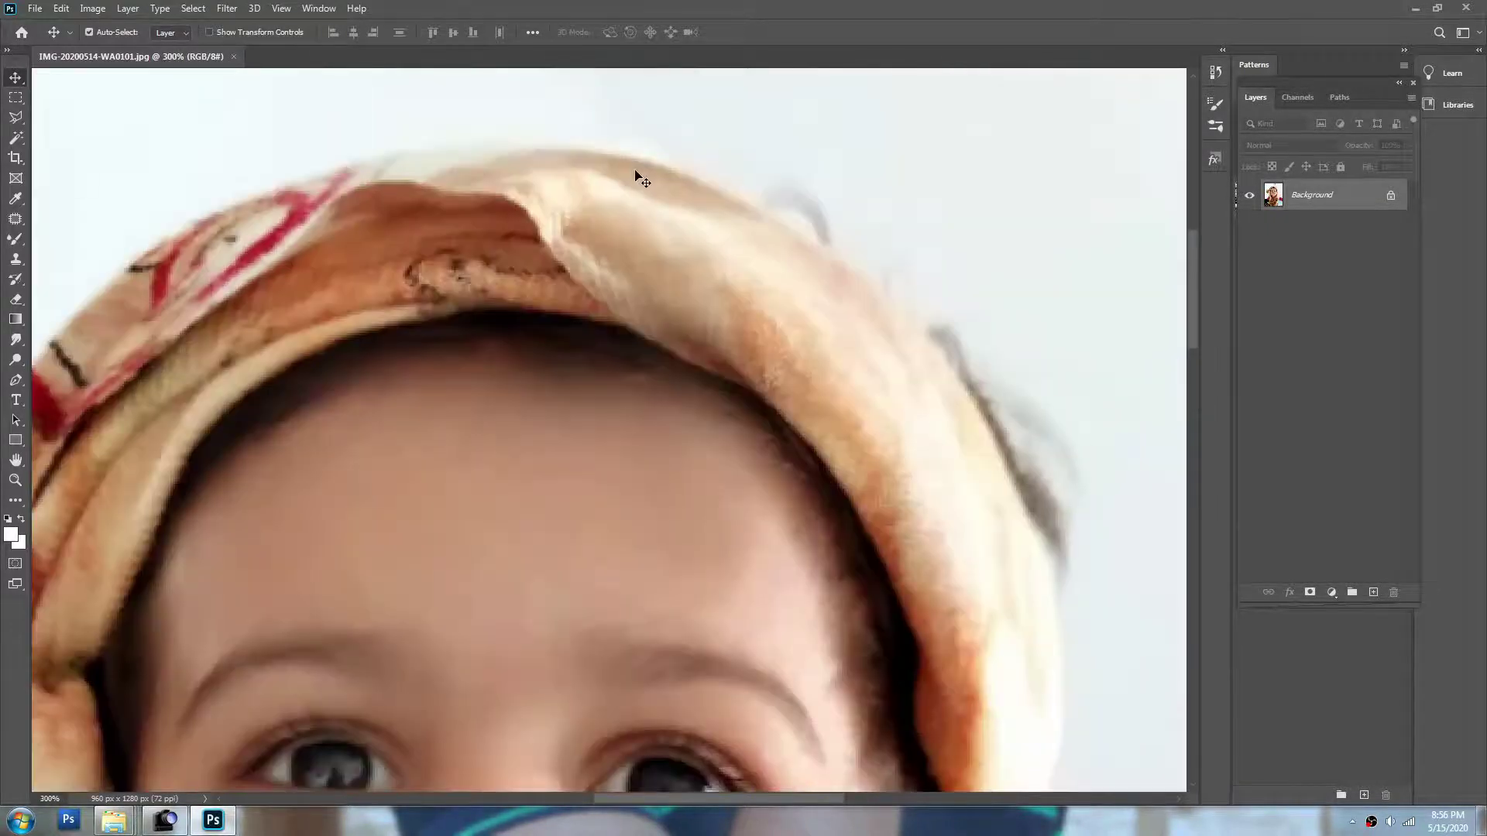
pyautogui.press('p')
pyautogui.moveTo(635, 161); pyautogui.dragTo(625, 158)
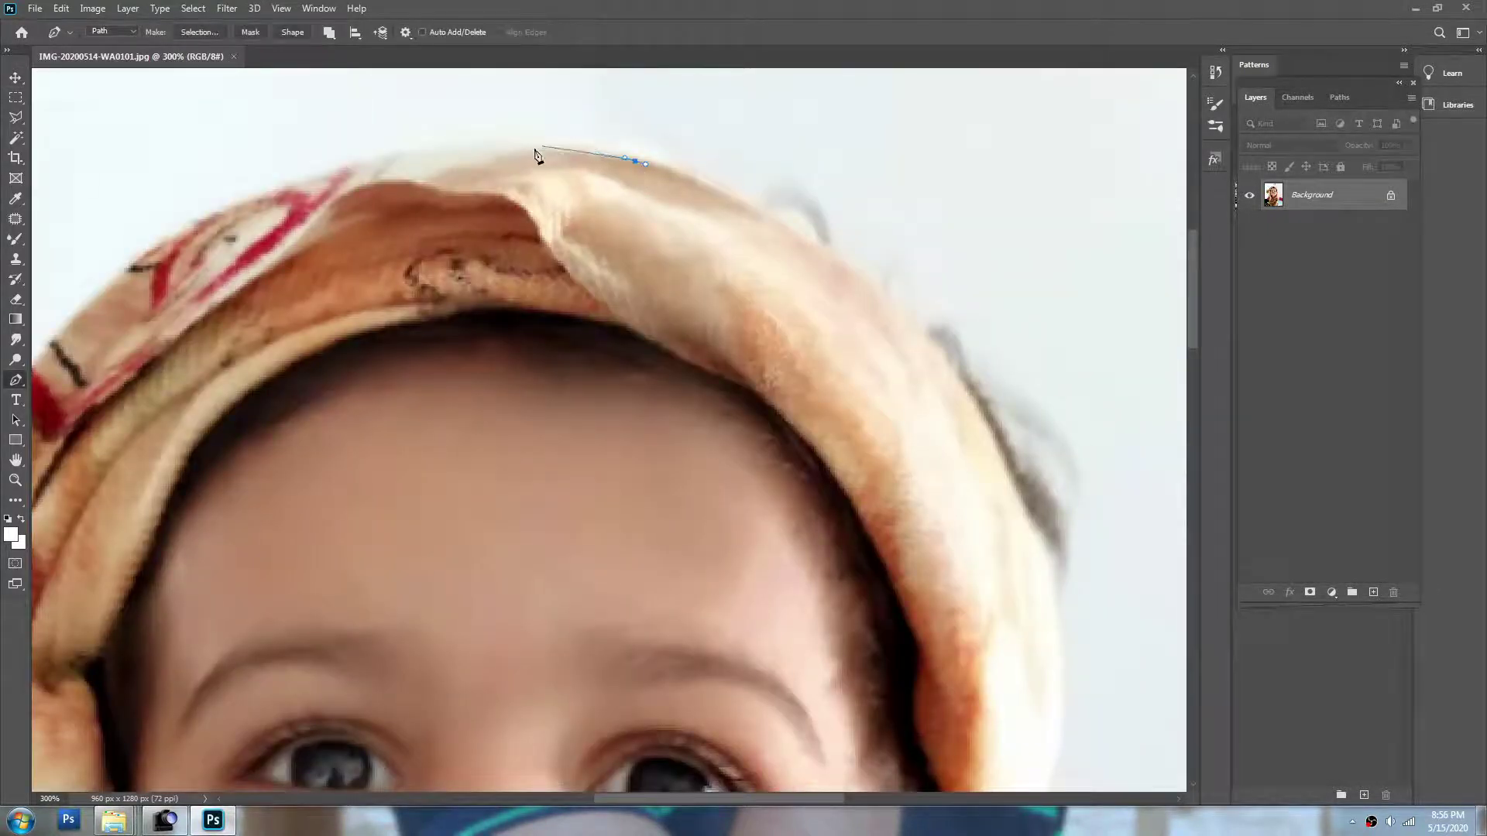
pyautogui.moveTo(475, 147); pyautogui.dragTo(457, 146)
pyautogui.press('space')
pyautogui.moveTo(533, 150); pyautogui.dragTo(888, 155)
pyautogui.moveTo(650, 184); pyautogui.dragTo(642, 191)
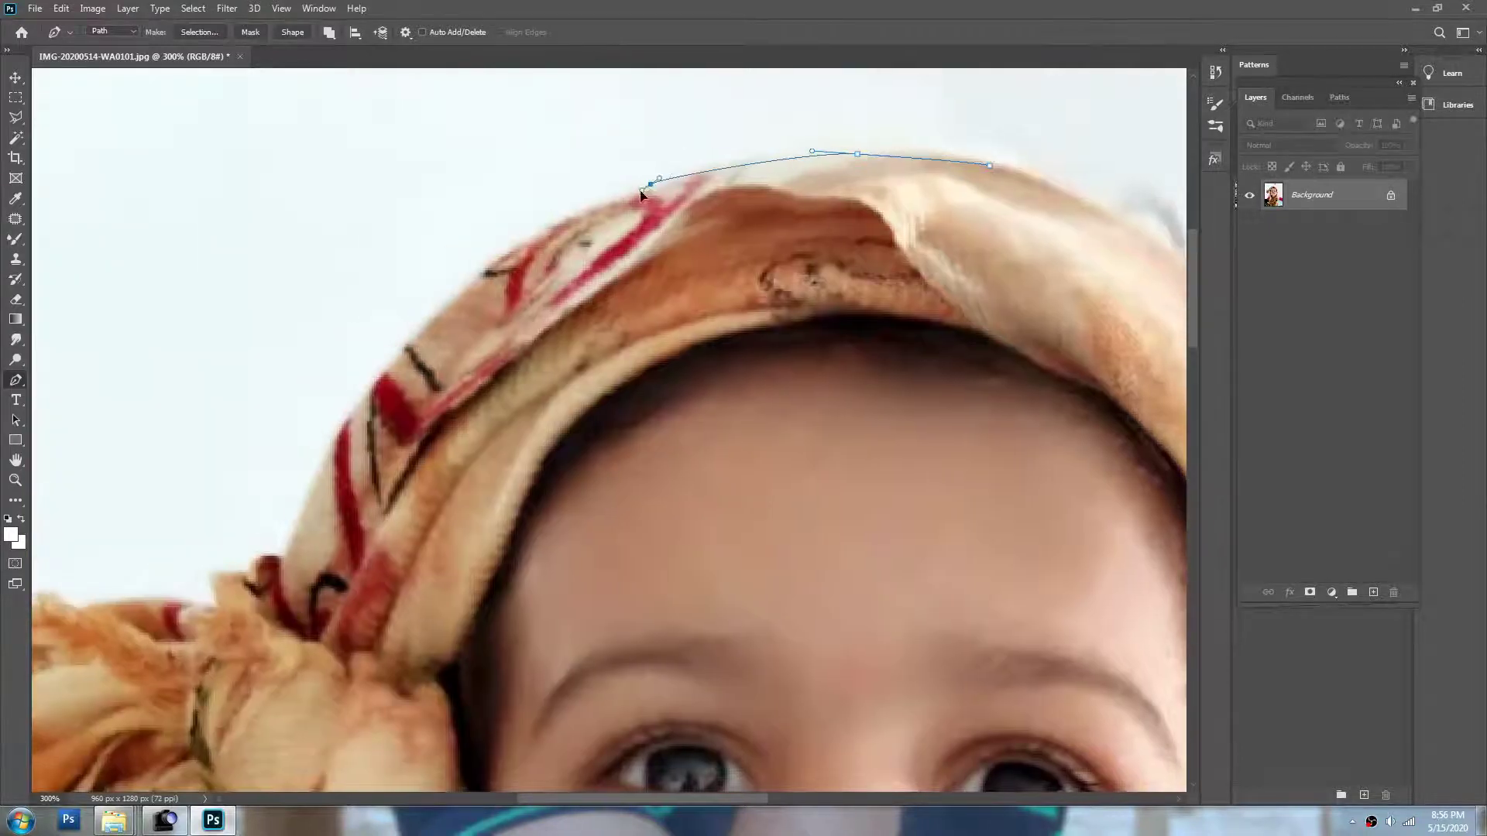
# - Continue the path down the headscarf's patterned side and over the top of the scarf knot
pyautogui.moveTo(540, 239); pyautogui.dragTo(652, 510)
pyautogui.press('space')
pyautogui.moveTo(347, 624); pyautogui.dragTo(528, 474)
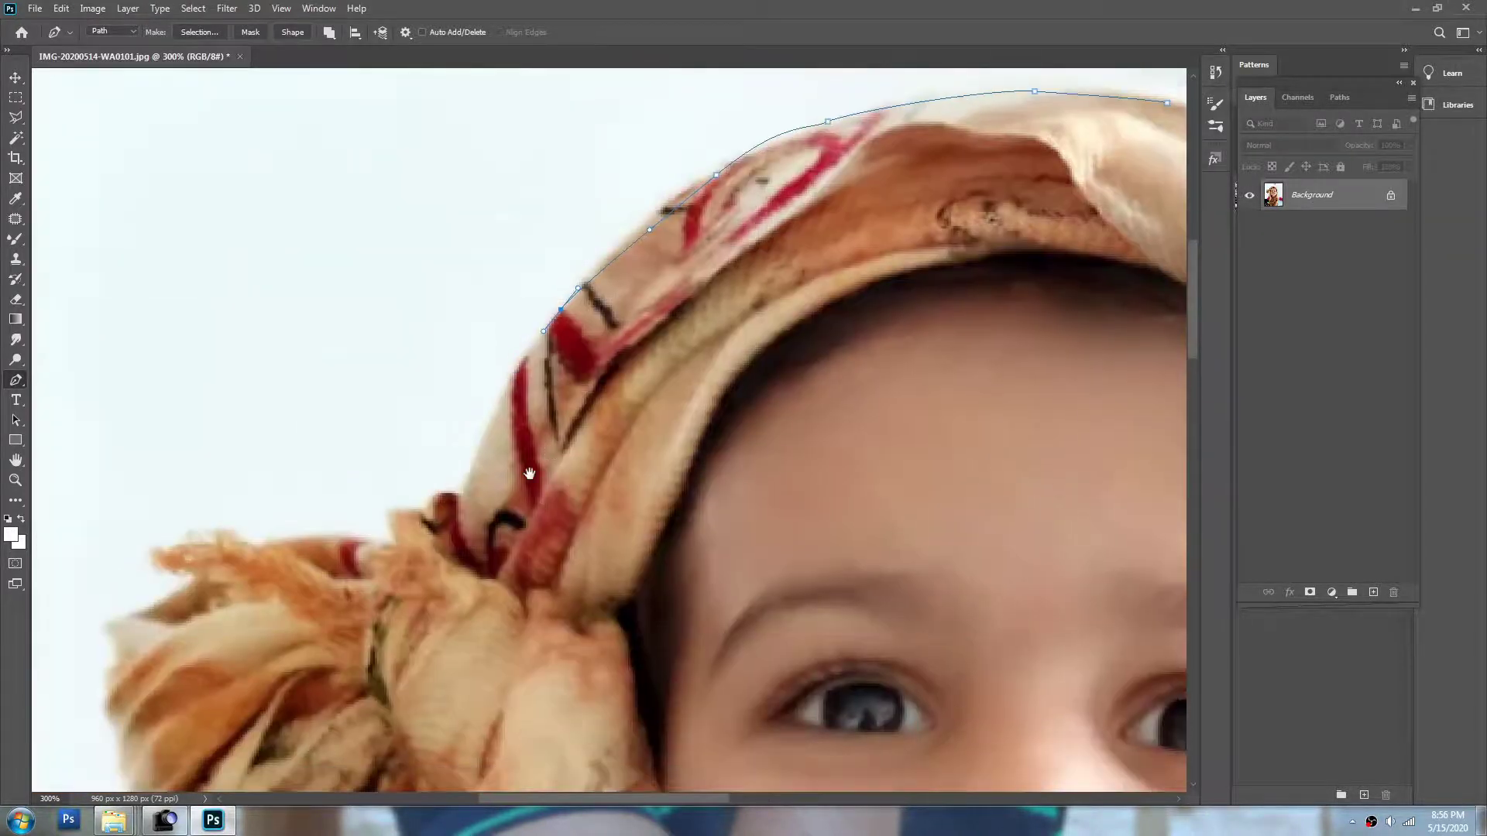
pyautogui.moveTo(440, 500); pyautogui.dragTo(638, 367)
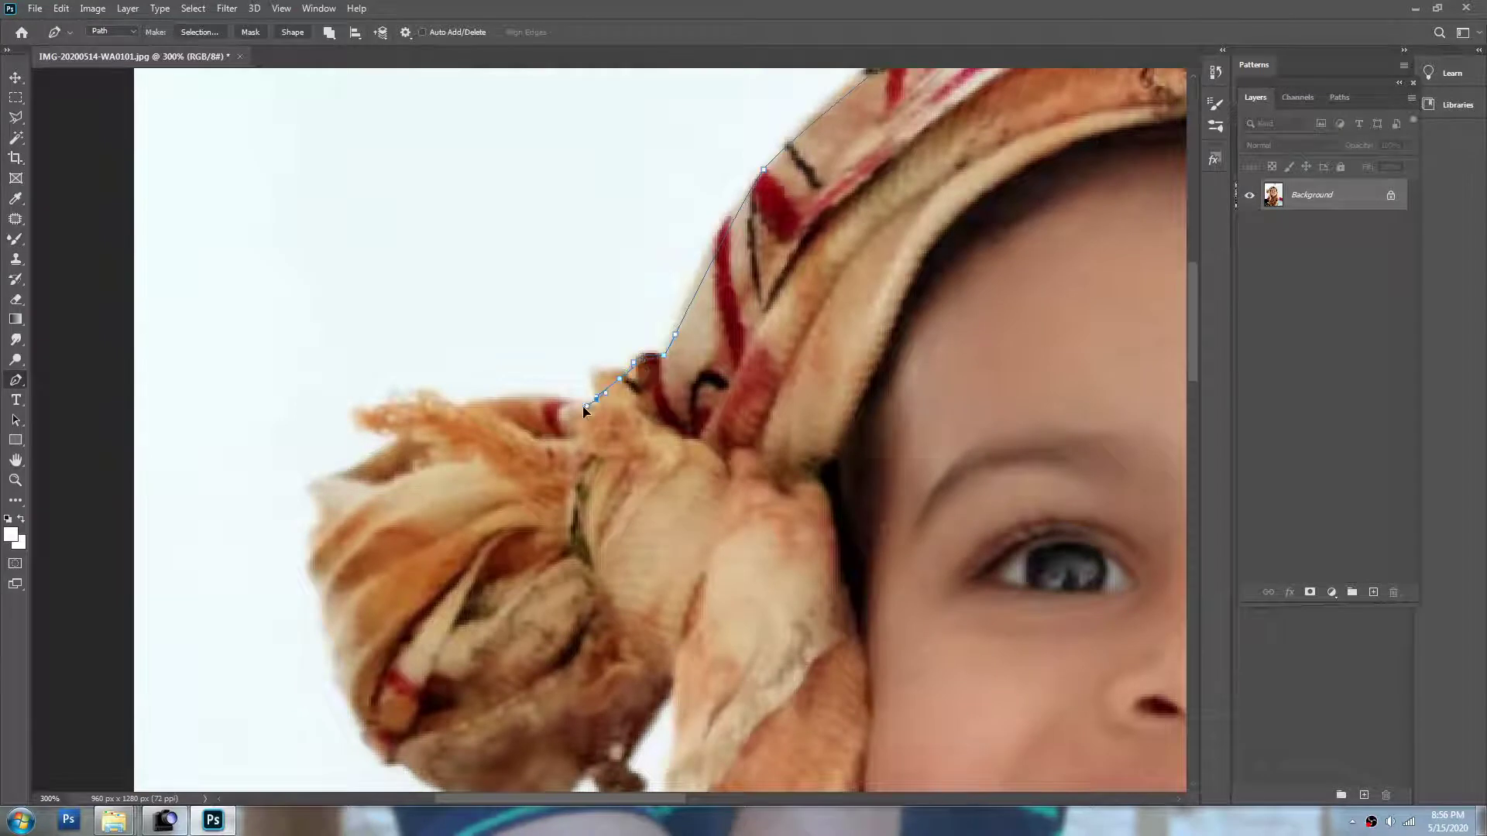
pyautogui.moveTo(452, 418); pyautogui.dragTo(581, 339)
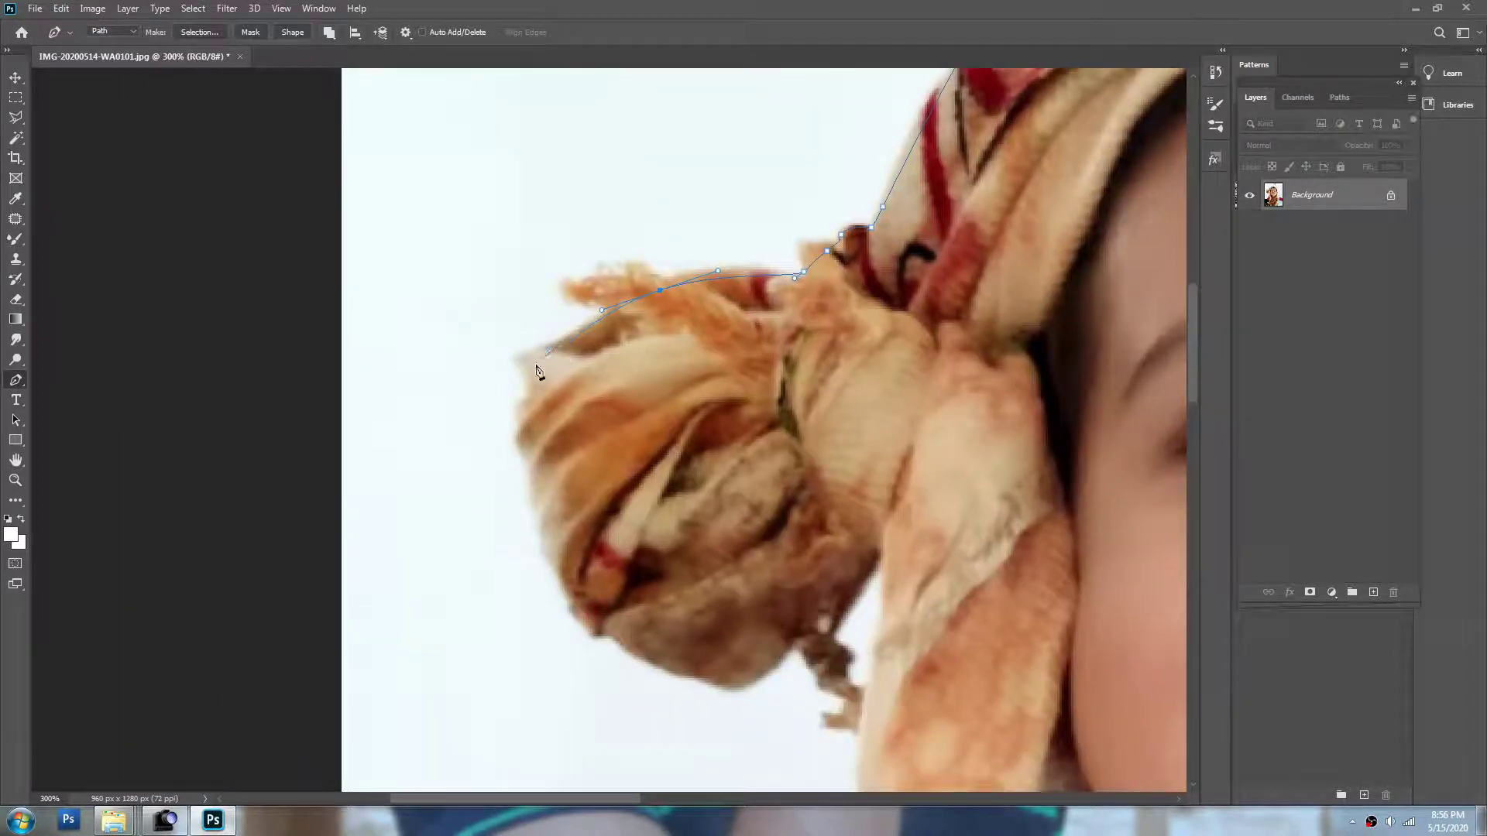
# - Trace the path around the outer and lower edge of the scarf knot to the gap beside the hanging scarf
pyautogui.moveTo(527, 464); pyautogui.dragTo(544, 371)
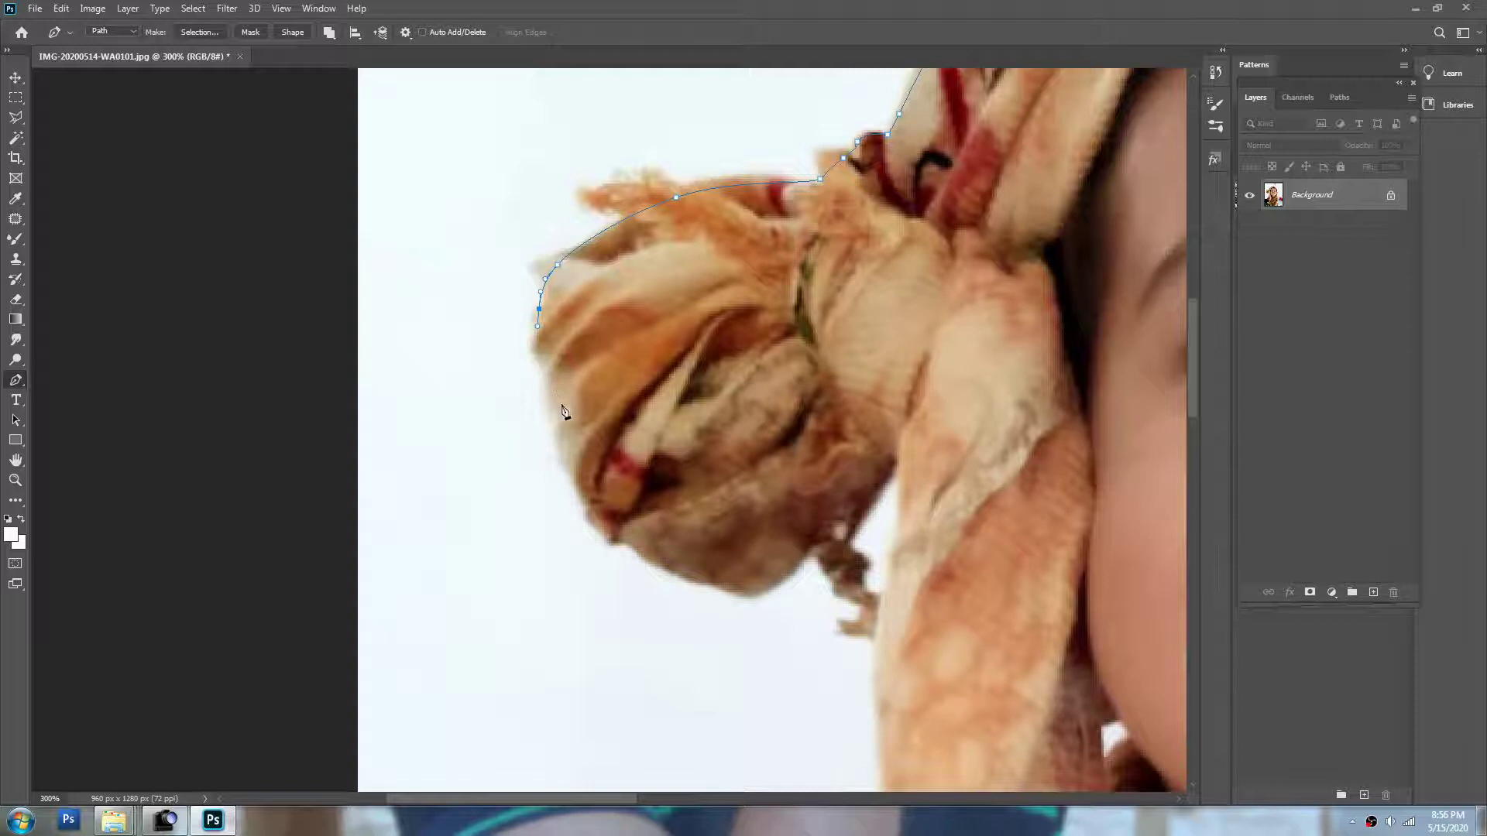
pyautogui.moveTo(586, 497); pyautogui.dragTo(561, 439)
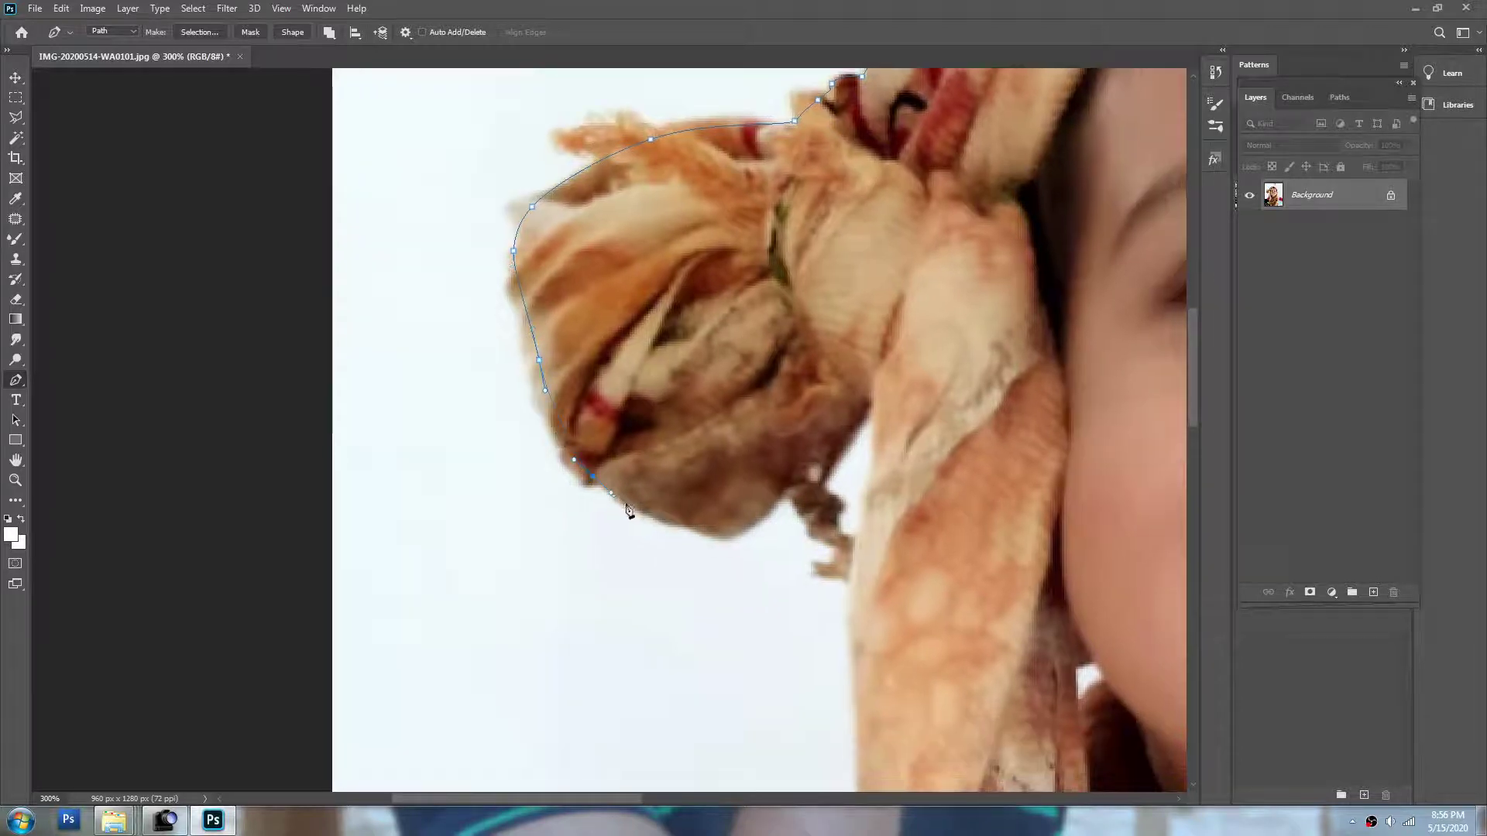
pyautogui.click(671, 525)
pyautogui.moveTo(832, 444); pyautogui.dragTo(840, 436)
# - Extend the path down the outer edge of the hanging scarf and onto the jacket shoulder beneath it
pyautogui.moveTo(880, 501); pyautogui.dragTo(691, 308)
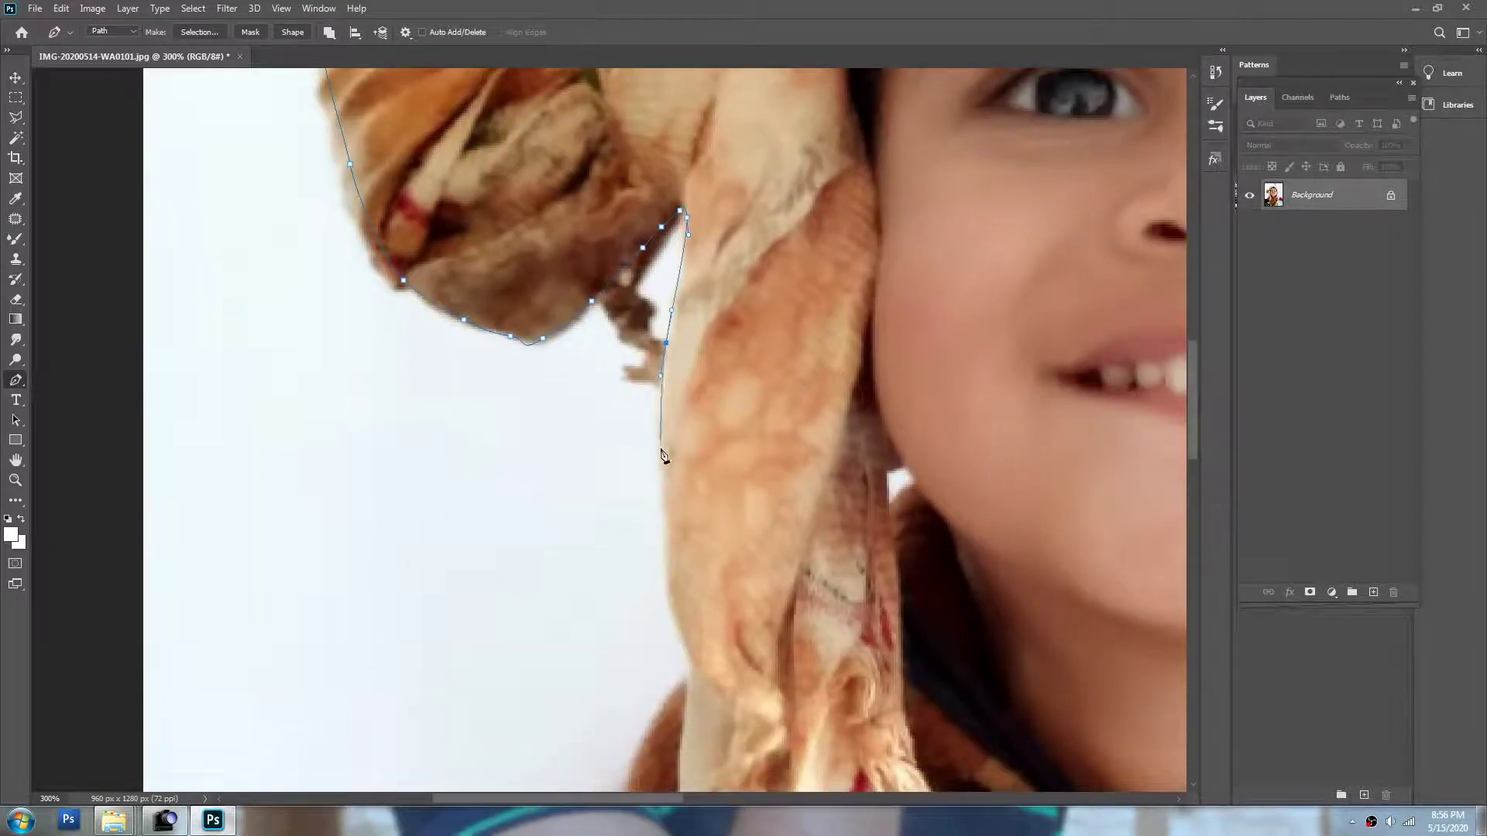
pyautogui.moveTo(667, 515); pyautogui.dragTo(601, 310)
pyautogui.moveTo(608, 376); pyautogui.dragTo(614, 402)
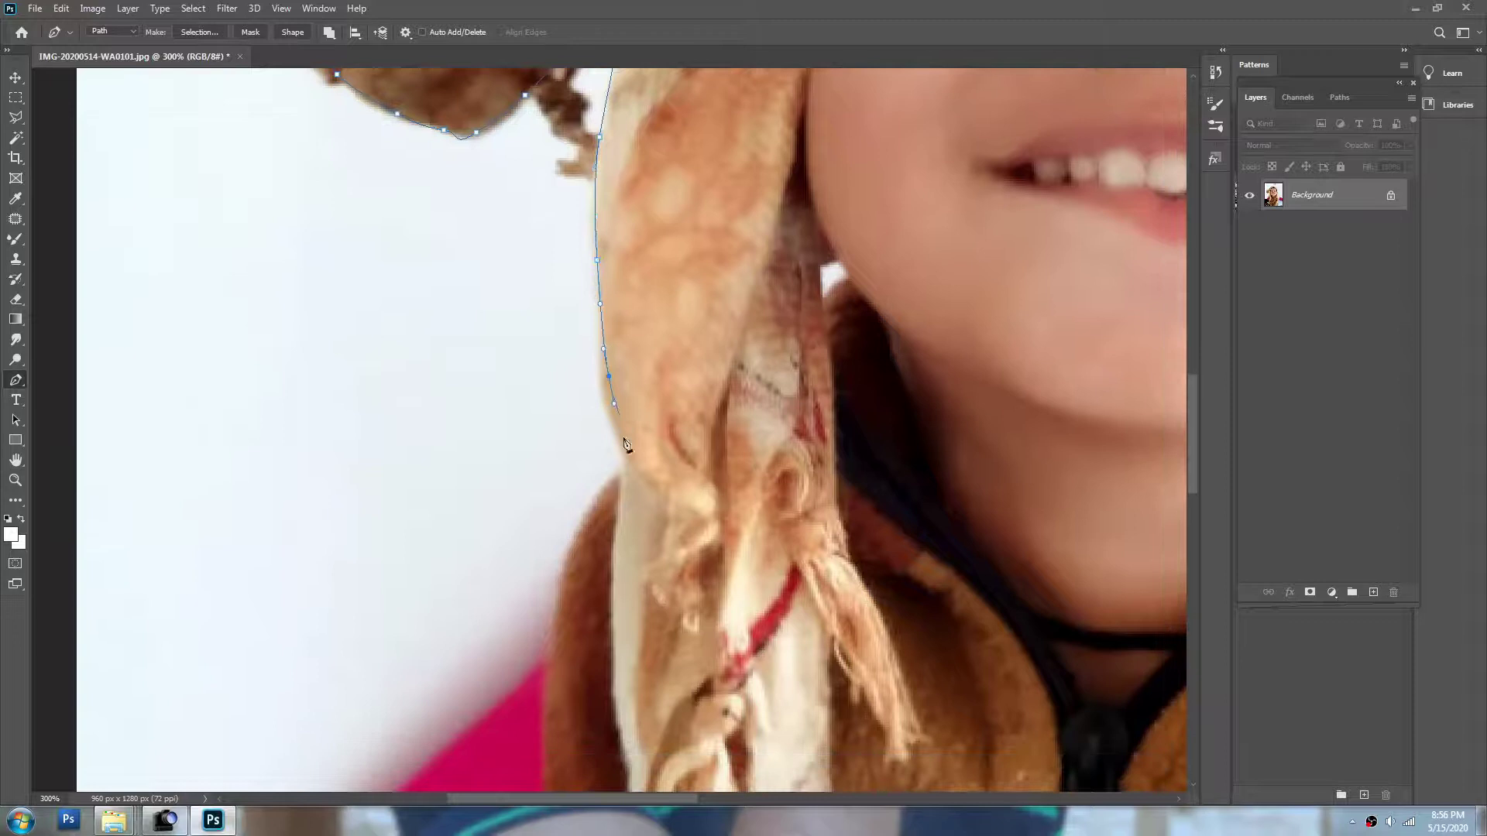
pyautogui.moveTo(625, 469); pyautogui.dragTo(619, 475)
pyautogui.moveTo(619, 475); pyautogui.dragTo(612, 279)
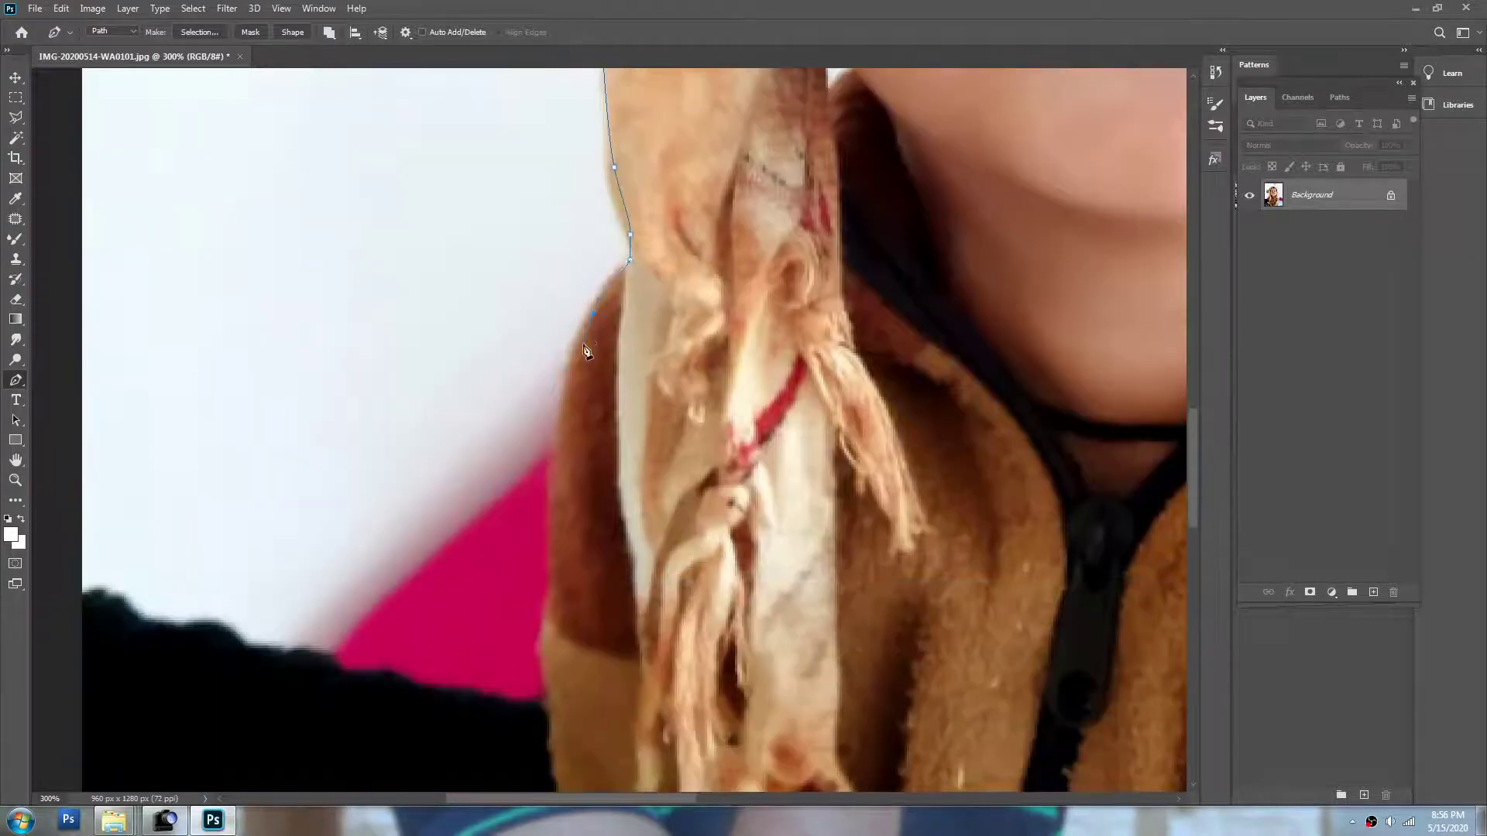
pyautogui.click(577, 422)
pyautogui.moveTo(577, 422); pyautogui.dragTo(591, 359)
# - Trace the path down the outer edge of the jacket sleeve beside the black clothing, toward the photo's lower edge
pyautogui.hotkey('ctrl', '-')
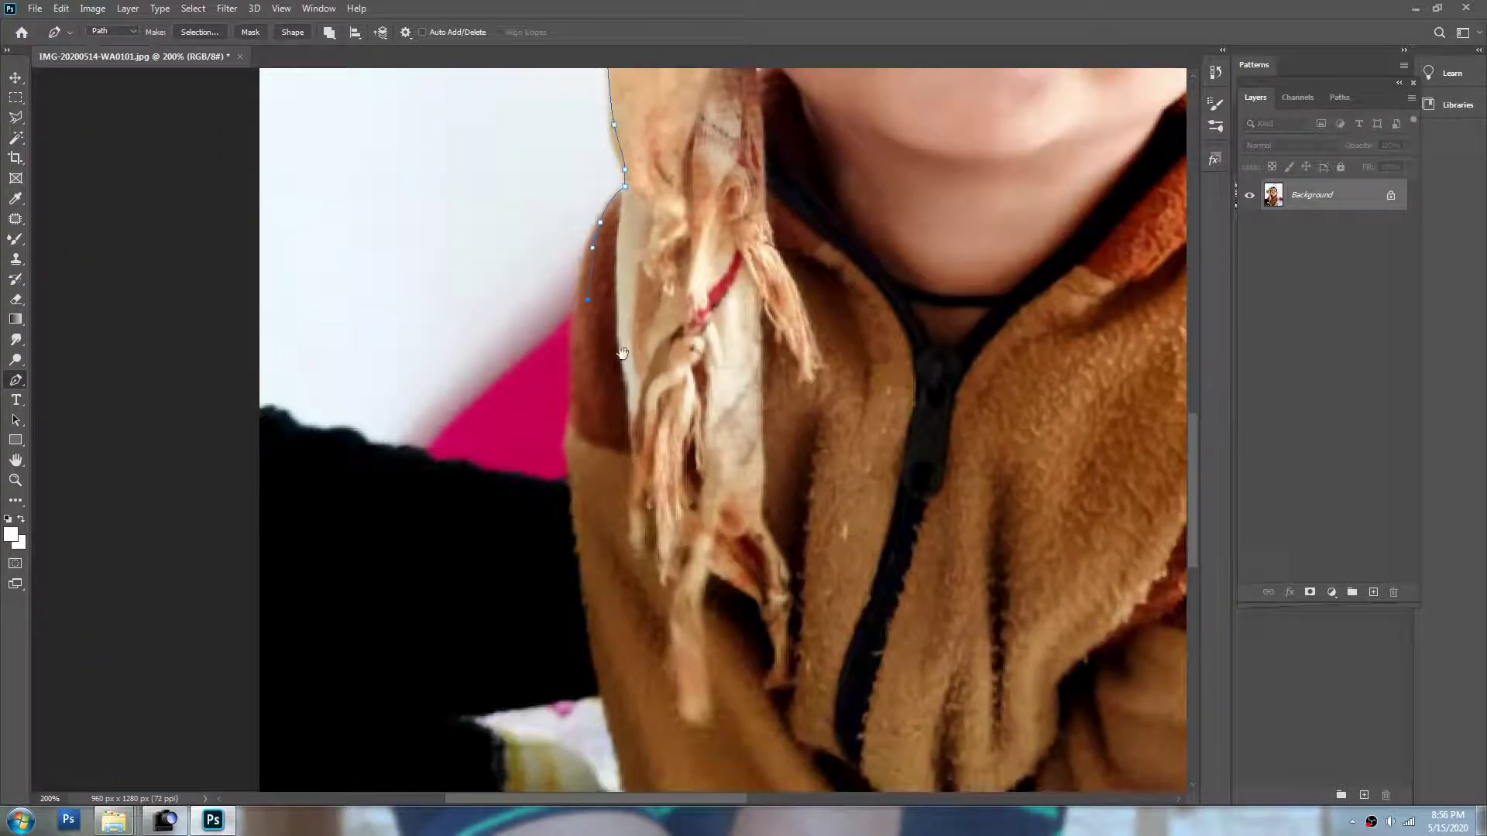
pyautogui.moveTo(573, 420); pyautogui.dragTo(574, 459)
pyautogui.moveTo(573, 459); pyautogui.dragTo(564, 259)
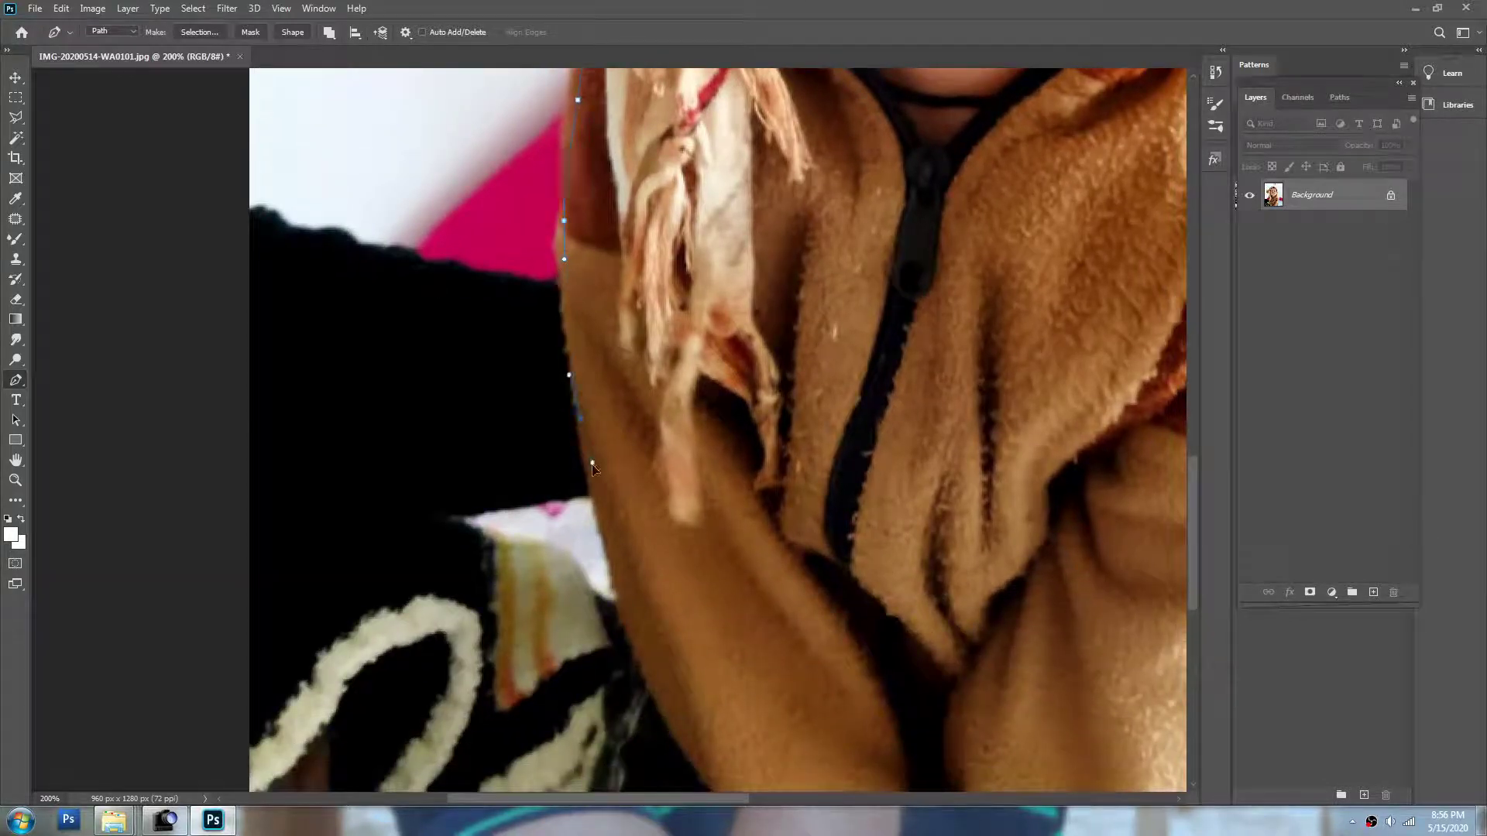
pyautogui.moveTo(625, 611); pyautogui.dragTo(641, 646)
pyautogui.moveTo(645, 622); pyautogui.dragTo(591, 405)
pyautogui.keyDown('alt'); pyautogui.click(591, 405); pyautogui.keyUp('alt')
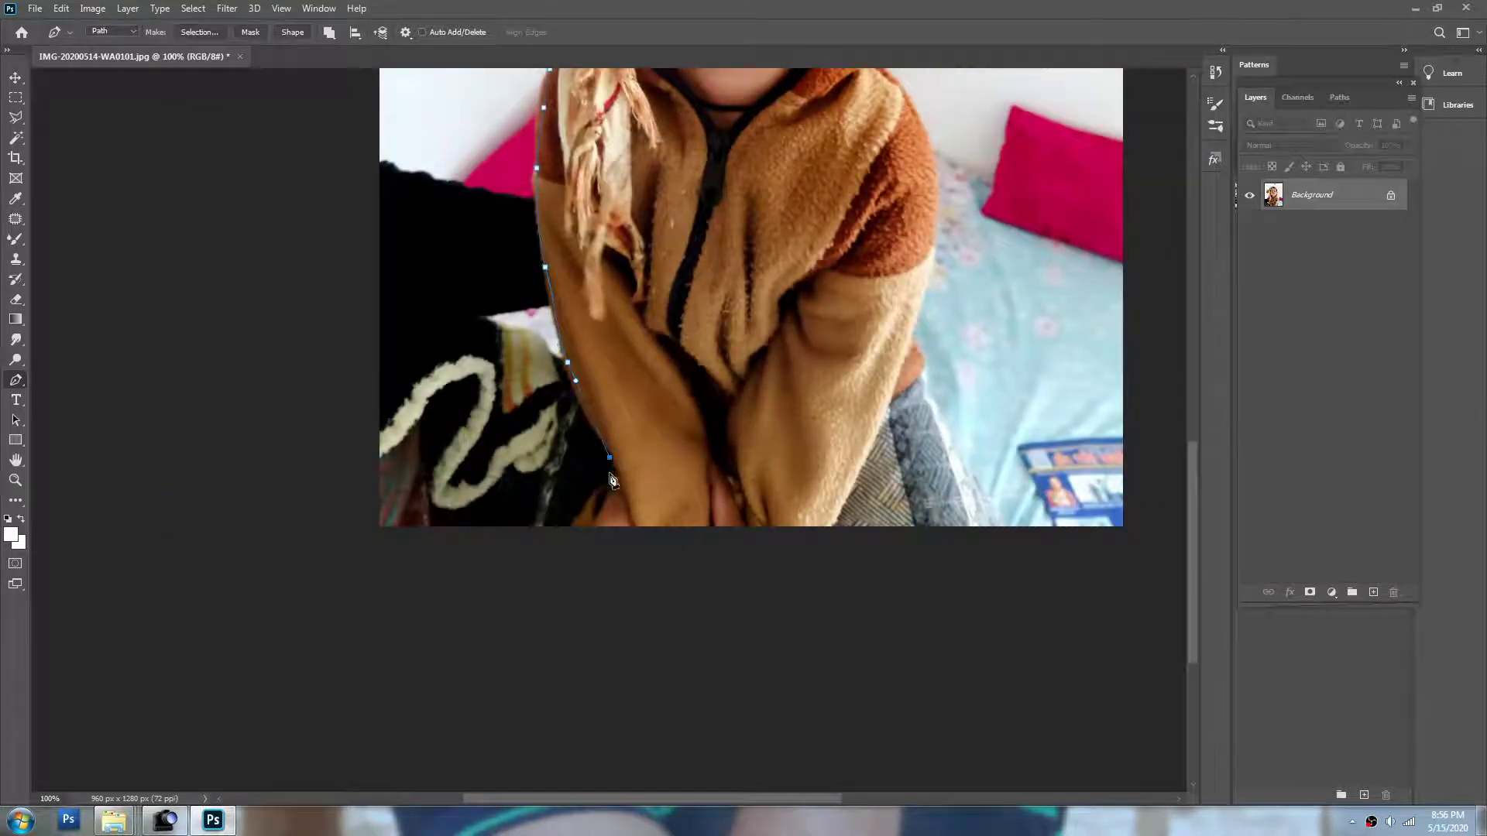
# - Carry the path below the photo's lower edge and up the opposite sleeve to the jacket shoulder
pyautogui.moveTo(706, 625); pyautogui.dragTo(865, 616)
pyautogui.moveTo(833, 518); pyautogui.dragTo(872, 434)
pyautogui.keyDown('ctrl'); pyautogui.click(919, 299); pyautogui.keyUp('ctrl')
pyautogui.moveTo(918, 299); pyautogui.dragTo(867, 504)
pyautogui.moveTo(896, 399); pyautogui.dragTo(899, 375)
pyautogui.moveTo(884, 262); pyautogui.dragTo(891, 415)
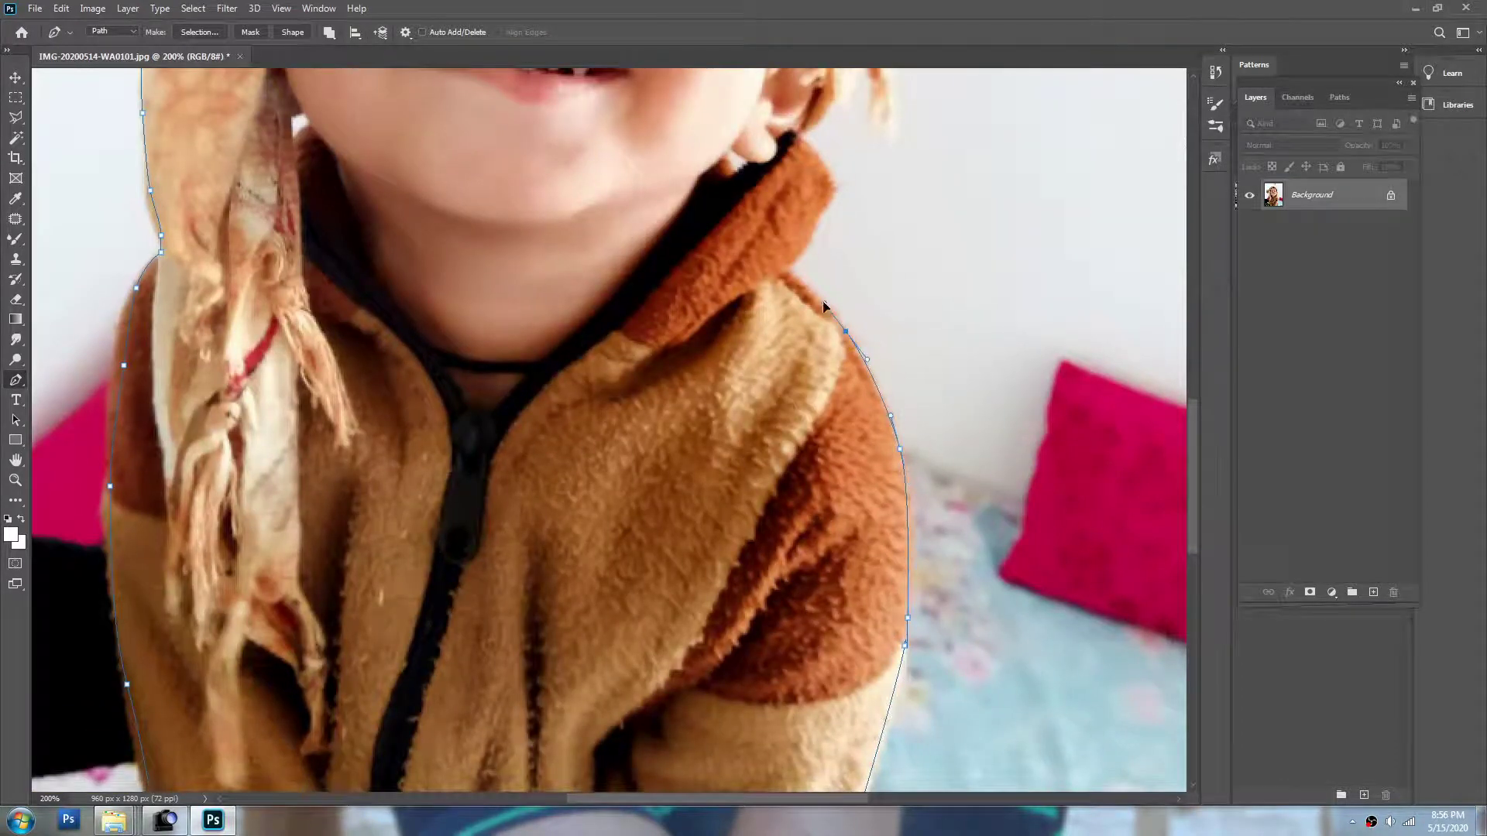
# - Trace the path up the jacket collar, past the ear and over the headscarf's outer curve, closing it at its starting point
pyautogui.moveTo(819, 231); pyautogui.dragTo(851, 375)
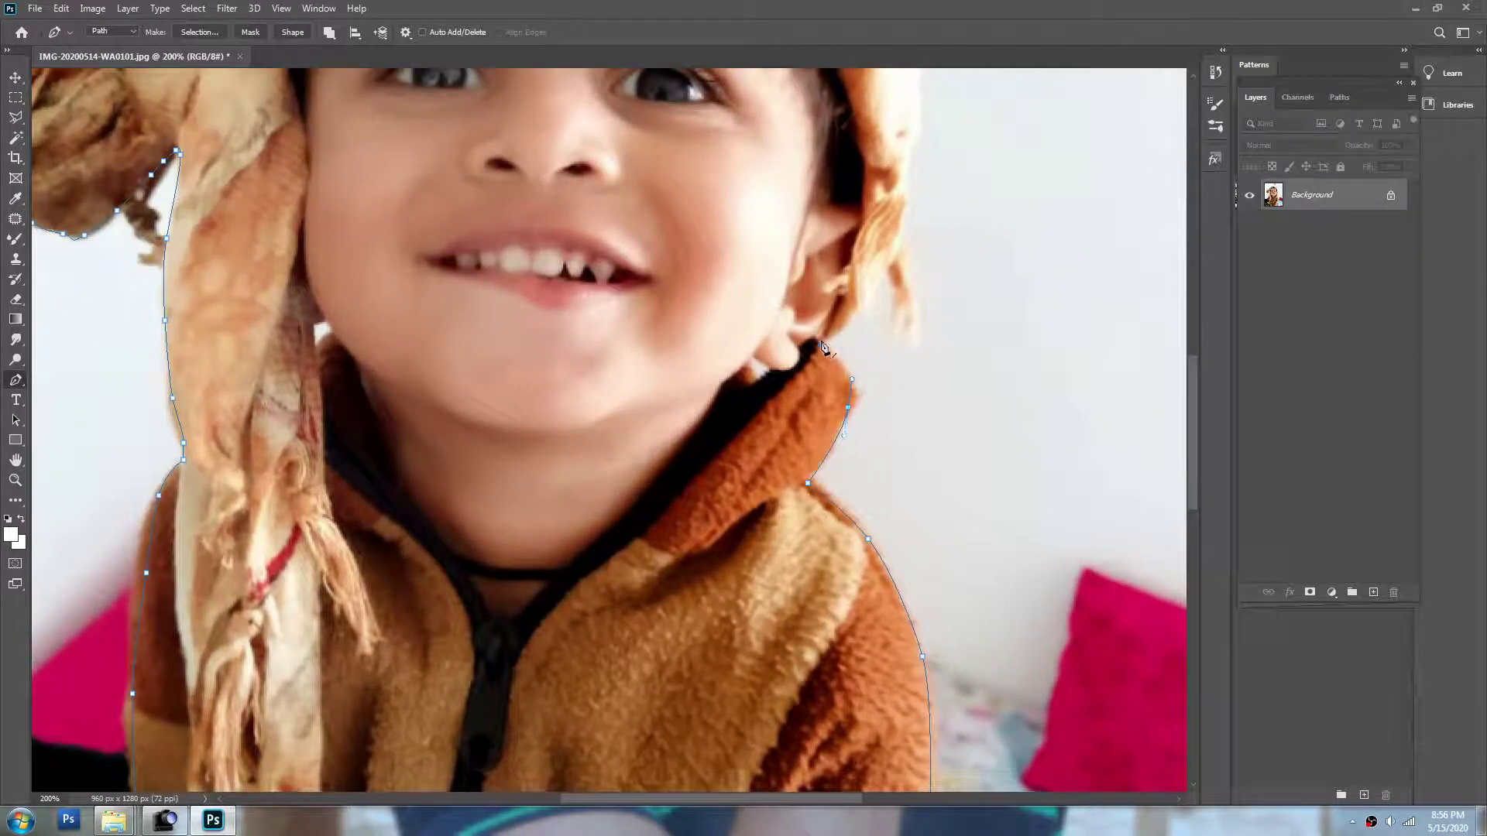
pyautogui.moveTo(896, 233); pyautogui.dragTo(874, 449)
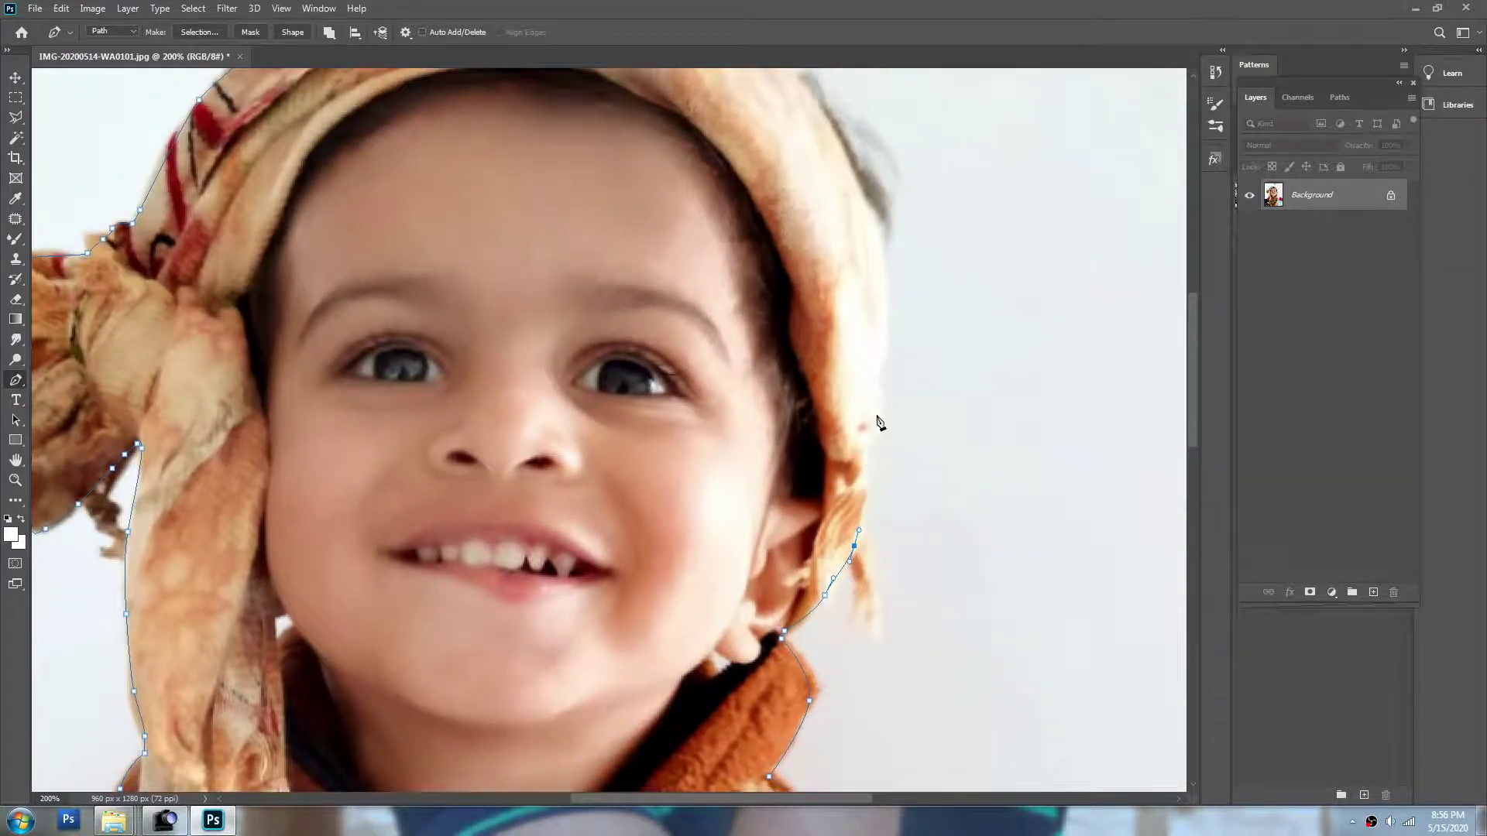
pyautogui.moveTo(887, 343); pyautogui.dragTo(907, 571)
pyautogui.moveTo(909, 484); pyautogui.dragTo(890, 439)
pyautogui.moveTo(846, 343); pyautogui.dragTo(805, 304)
pyautogui.moveTo(733, 241); pyautogui.dragTo(692, 218)
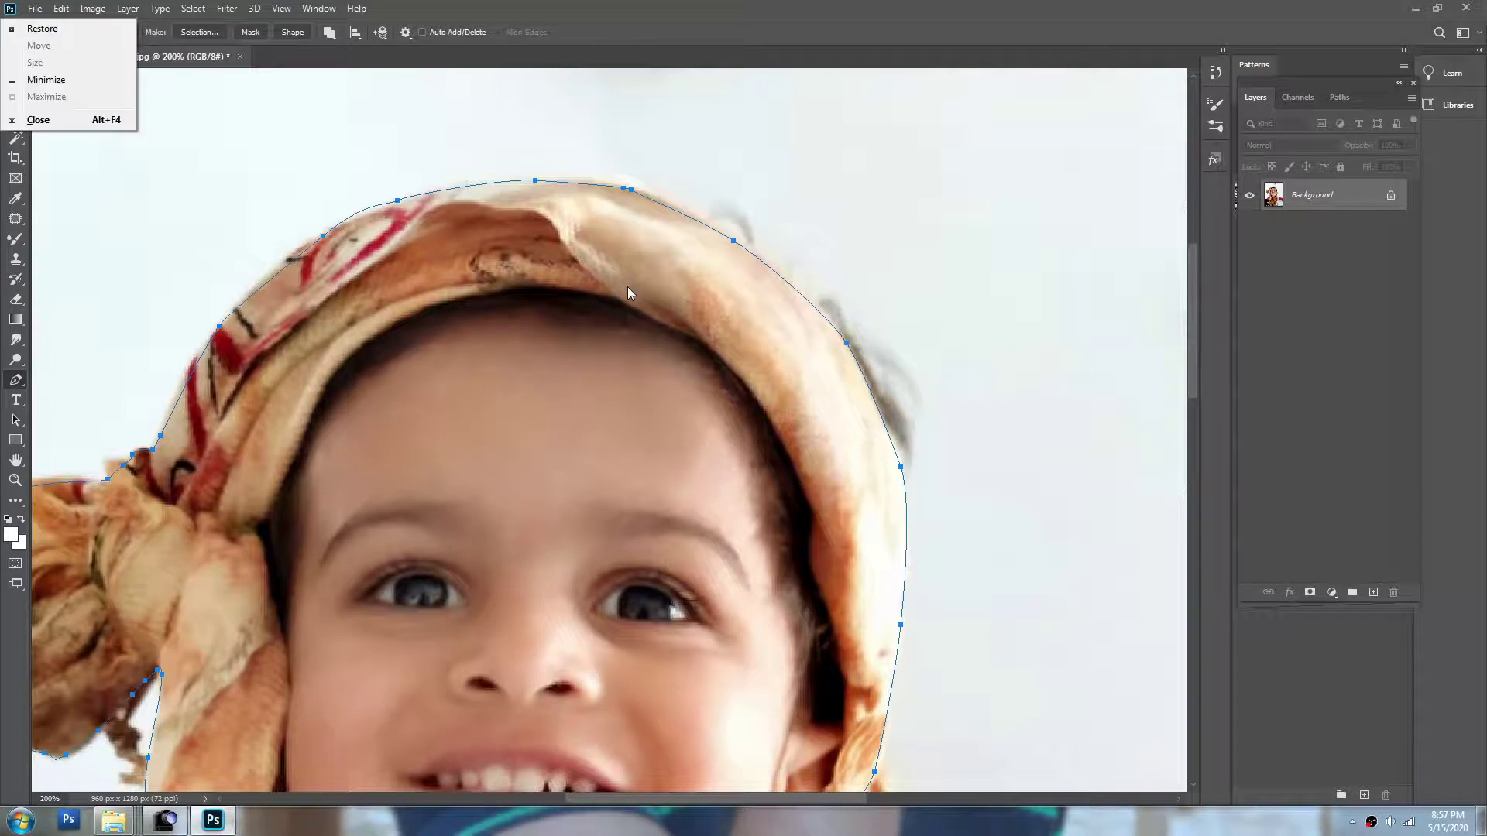
# - Convert the closed path around the child into a selection and copy the selected figure
pyautogui.rightClick(533, 424)
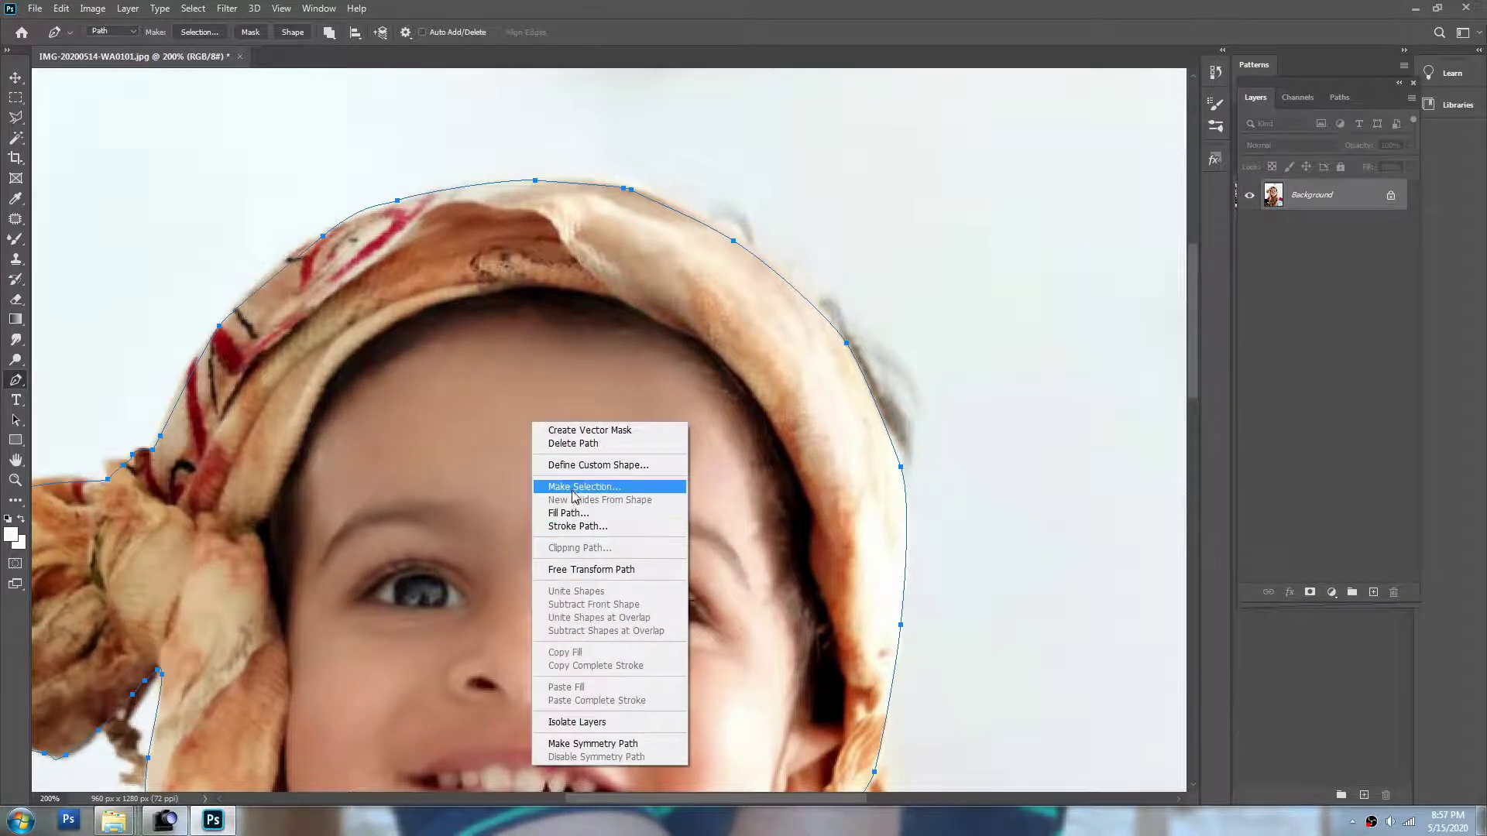
pyautogui.click(577, 486)
pyautogui.press('Return')
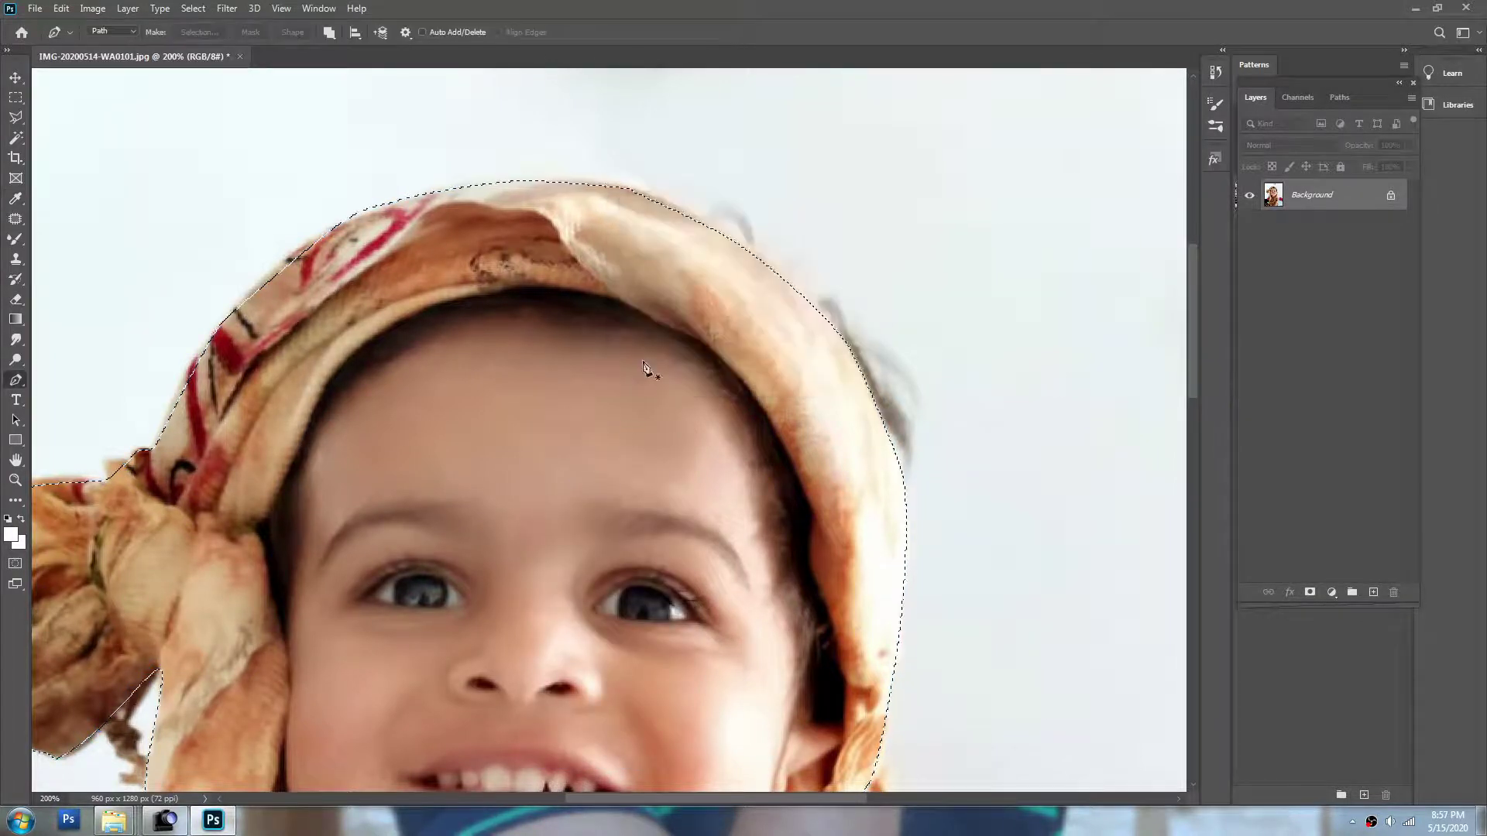
# - Save and close the portrait, then refresh the source photo folder in Windows Explorer
pyautogui.hotkey('ctrl', 'w')
pyautogui.press('Return')
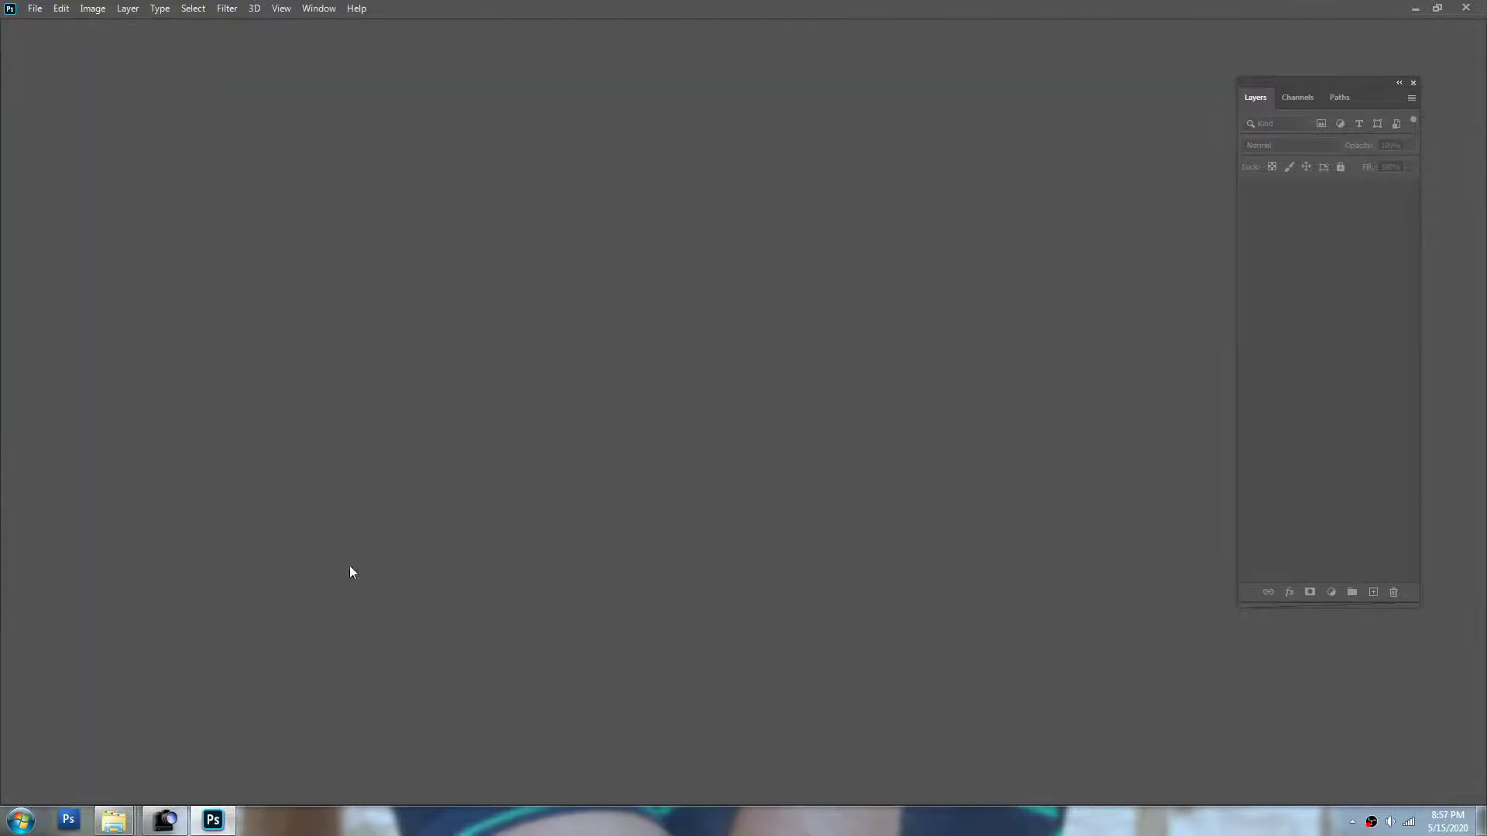
pyautogui.moveTo(114, 819)
pyautogui.click(143, 773)
pyautogui.rightClick(891, 425)
pyautogui.click(931, 488)
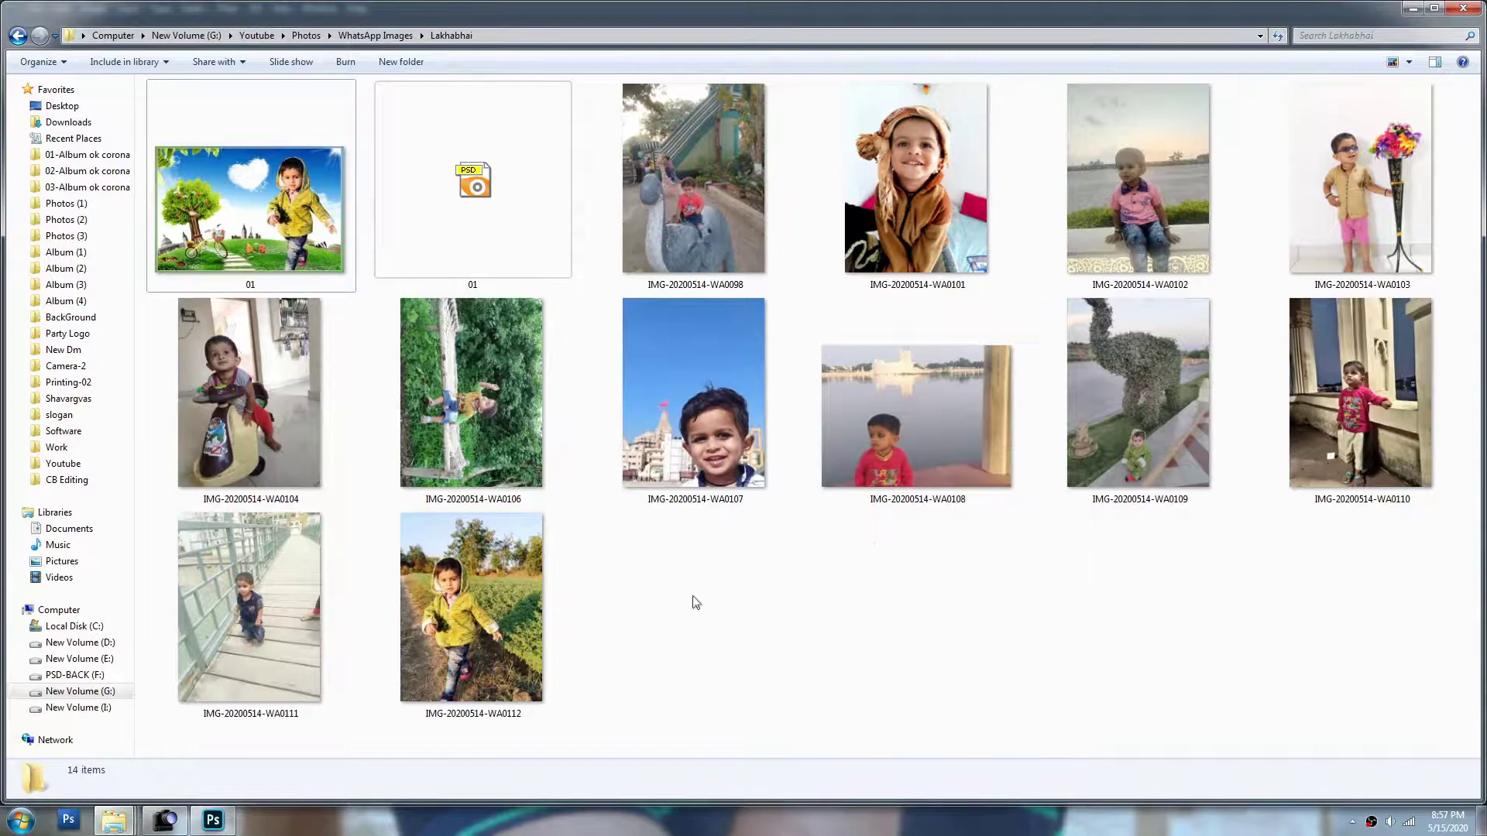
# - Switch to ACDSee and open the tulip garden template 49 in Photoshop
pyautogui.click(211, 822)
pyautogui.click(164, 821)
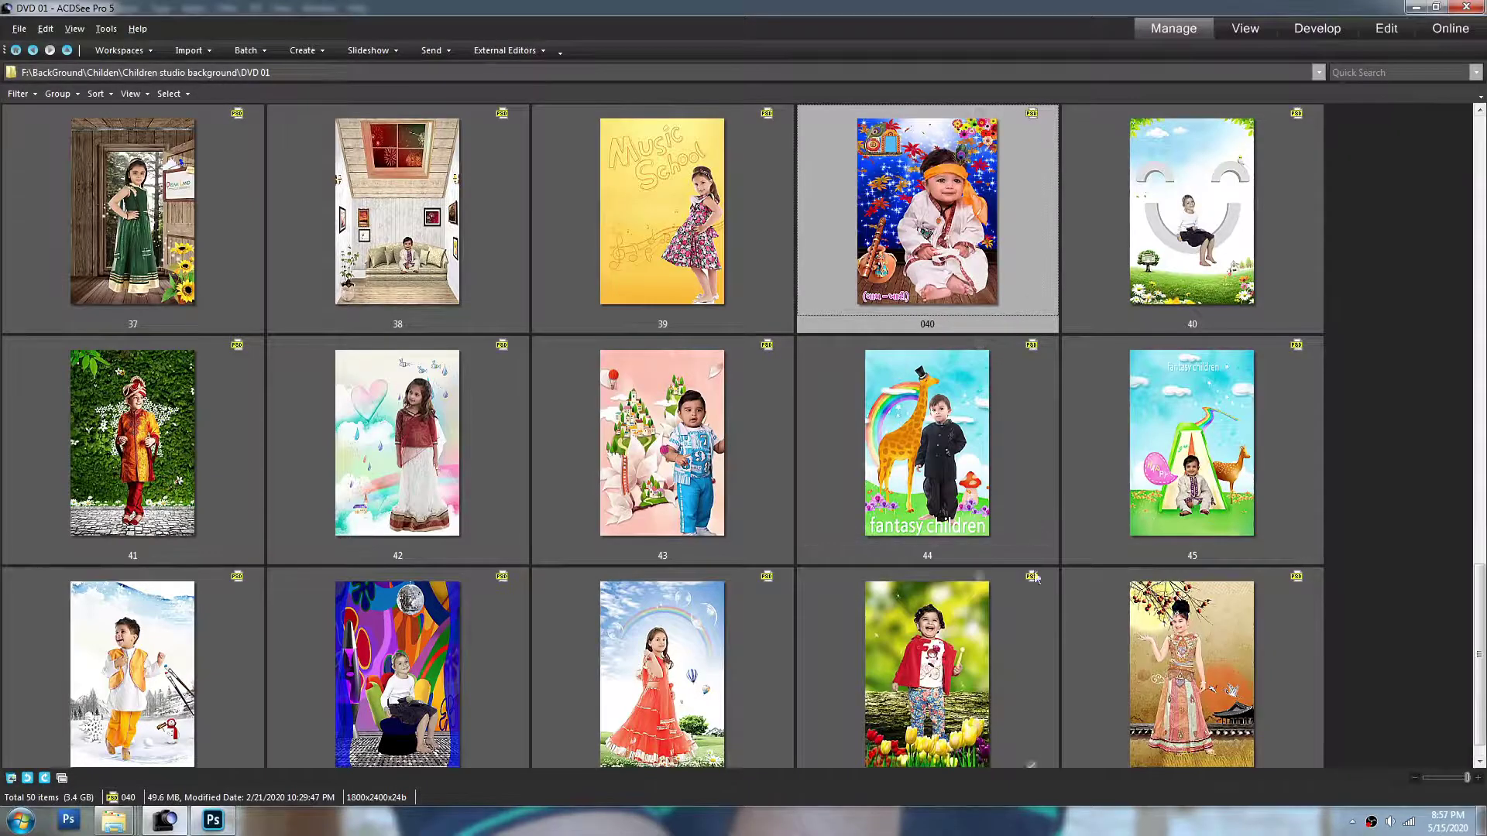
pyautogui.scroll(-1, 1066, 574)
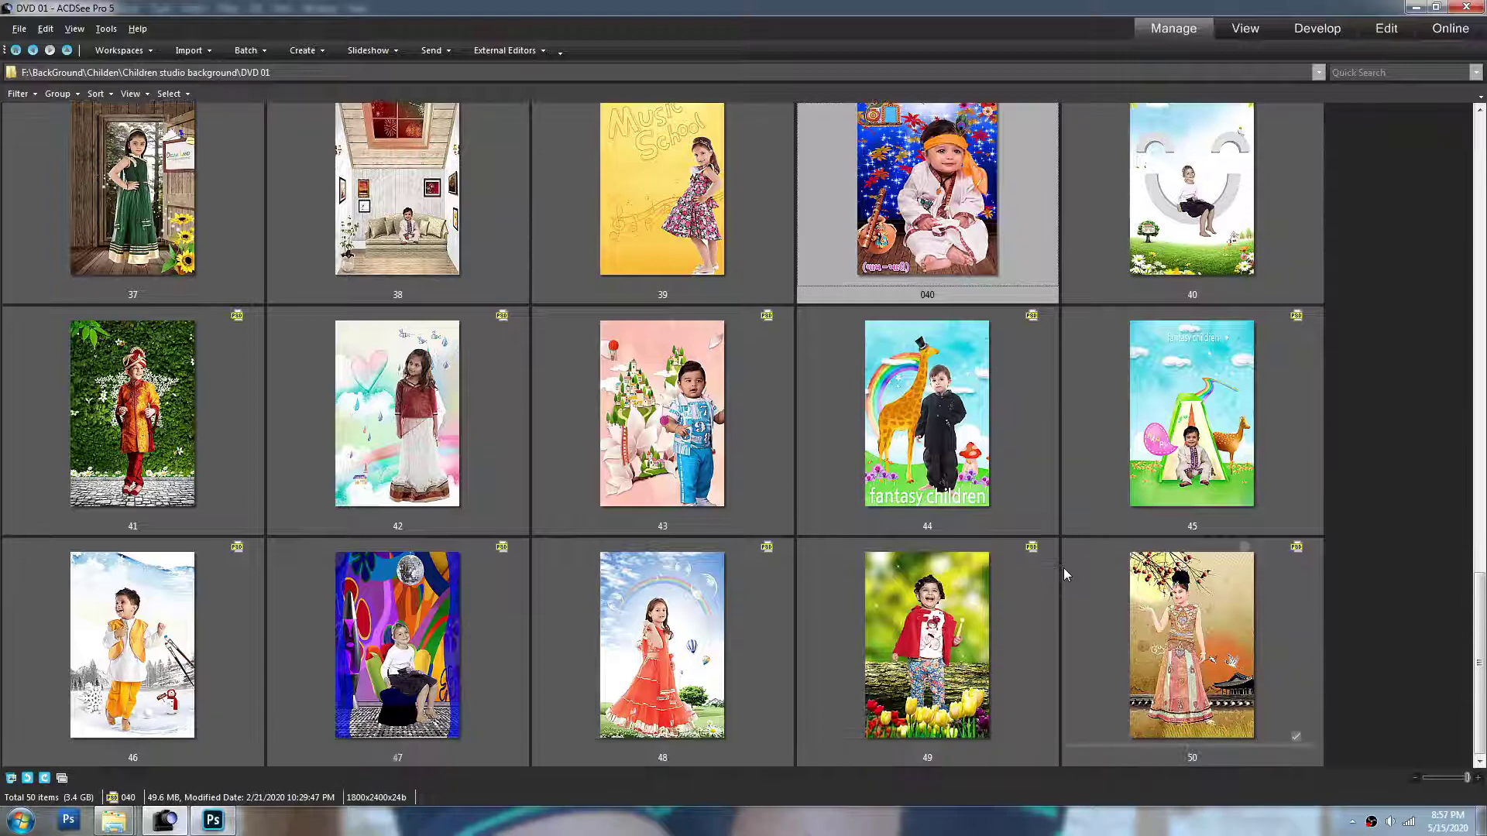
pyautogui.doubleClick(999, 616)
pyautogui.doubleClick(1012, 607)
pyautogui.moveTo(921, 626); pyautogui.dragTo(626, 327)
pyautogui.hotkey('alt', 'Tab')
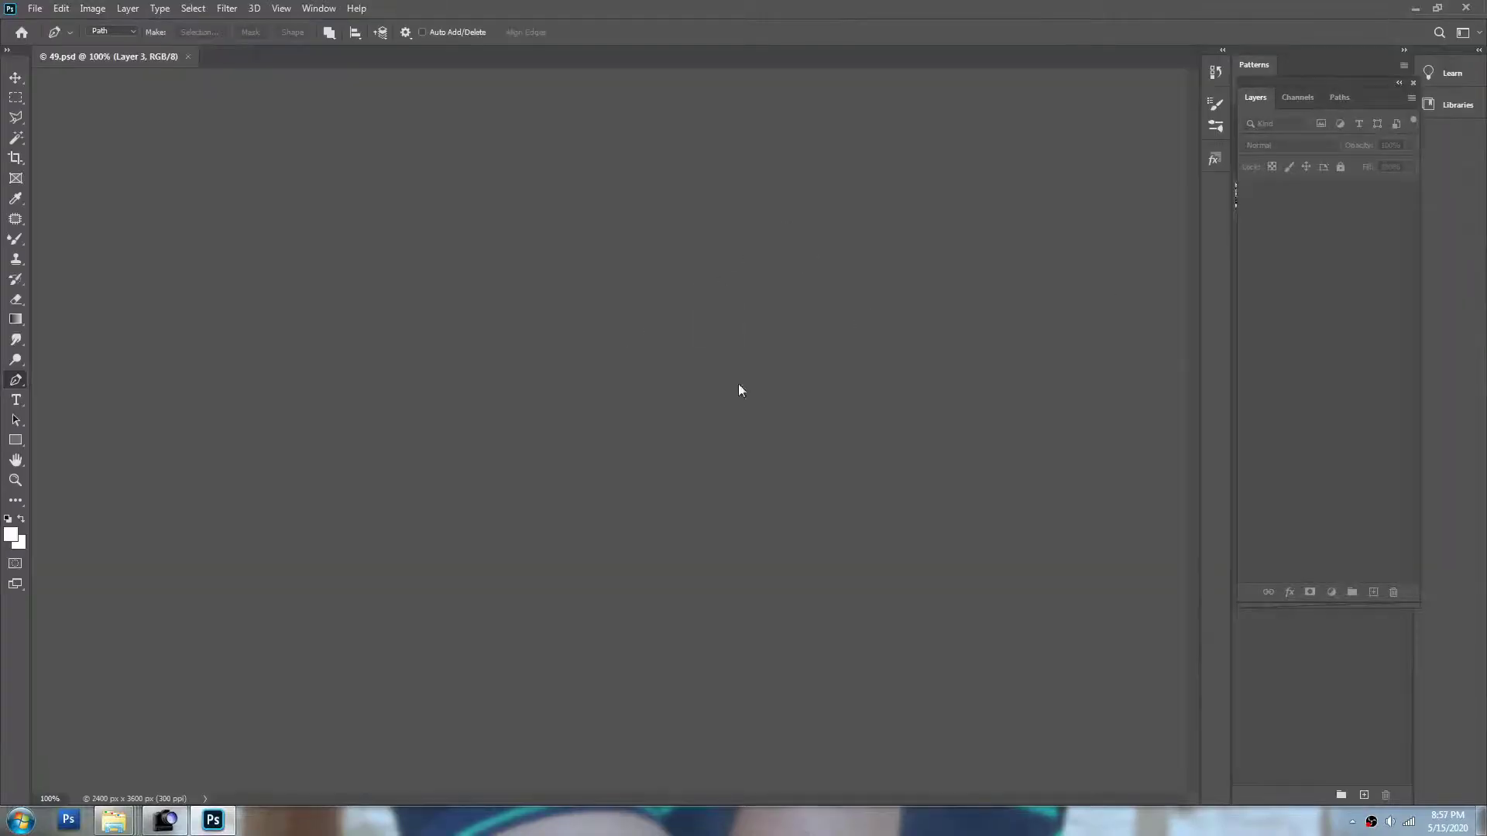
# - Delete the sample child, the tree log and the tulips from template 49
pyautogui.press('Delete')
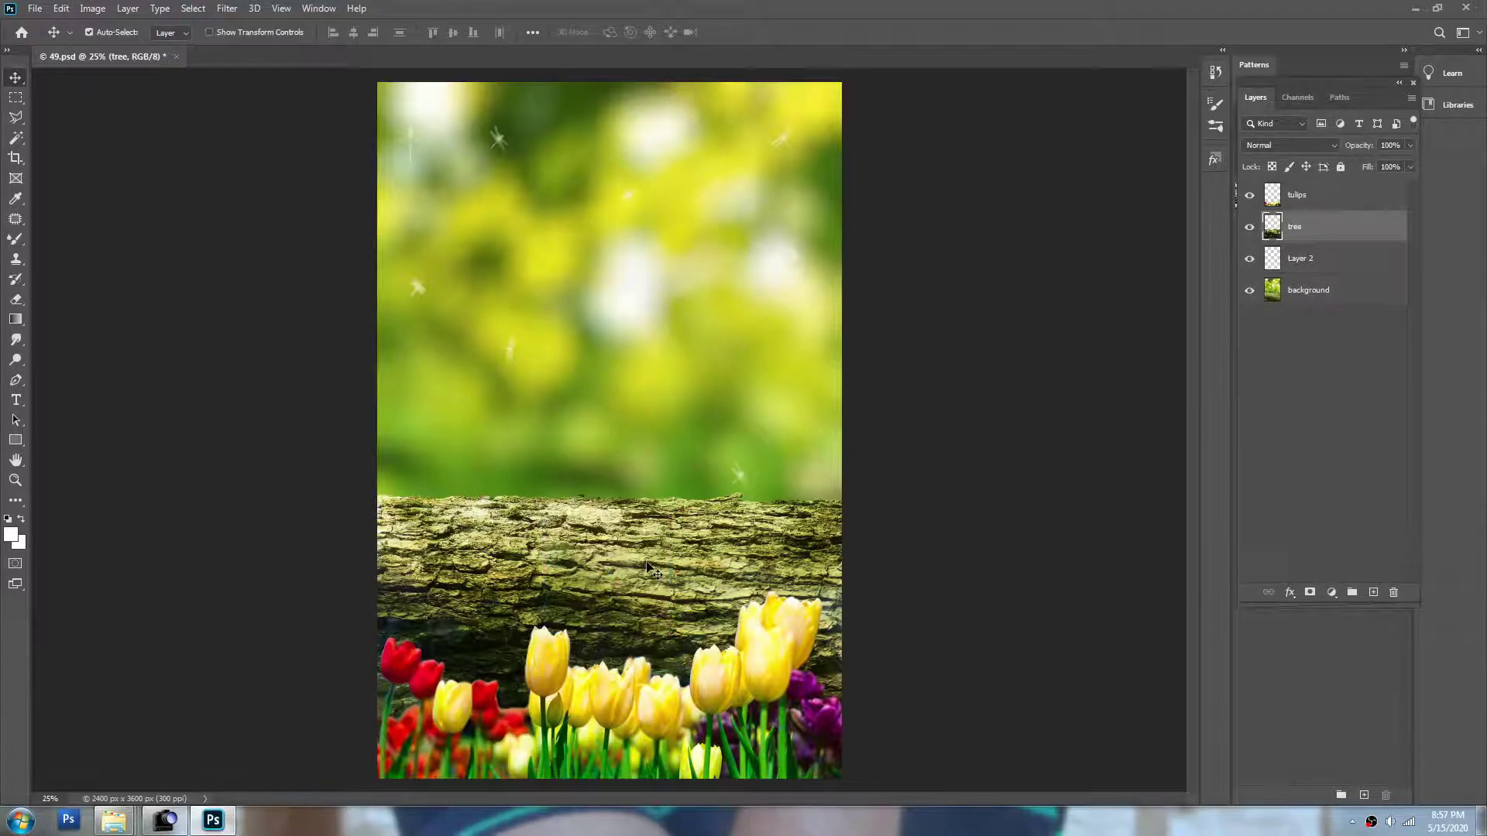
pyautogui.press('Delete')
pyautogui.click(643, 718)
pyautogui.press('Delete')
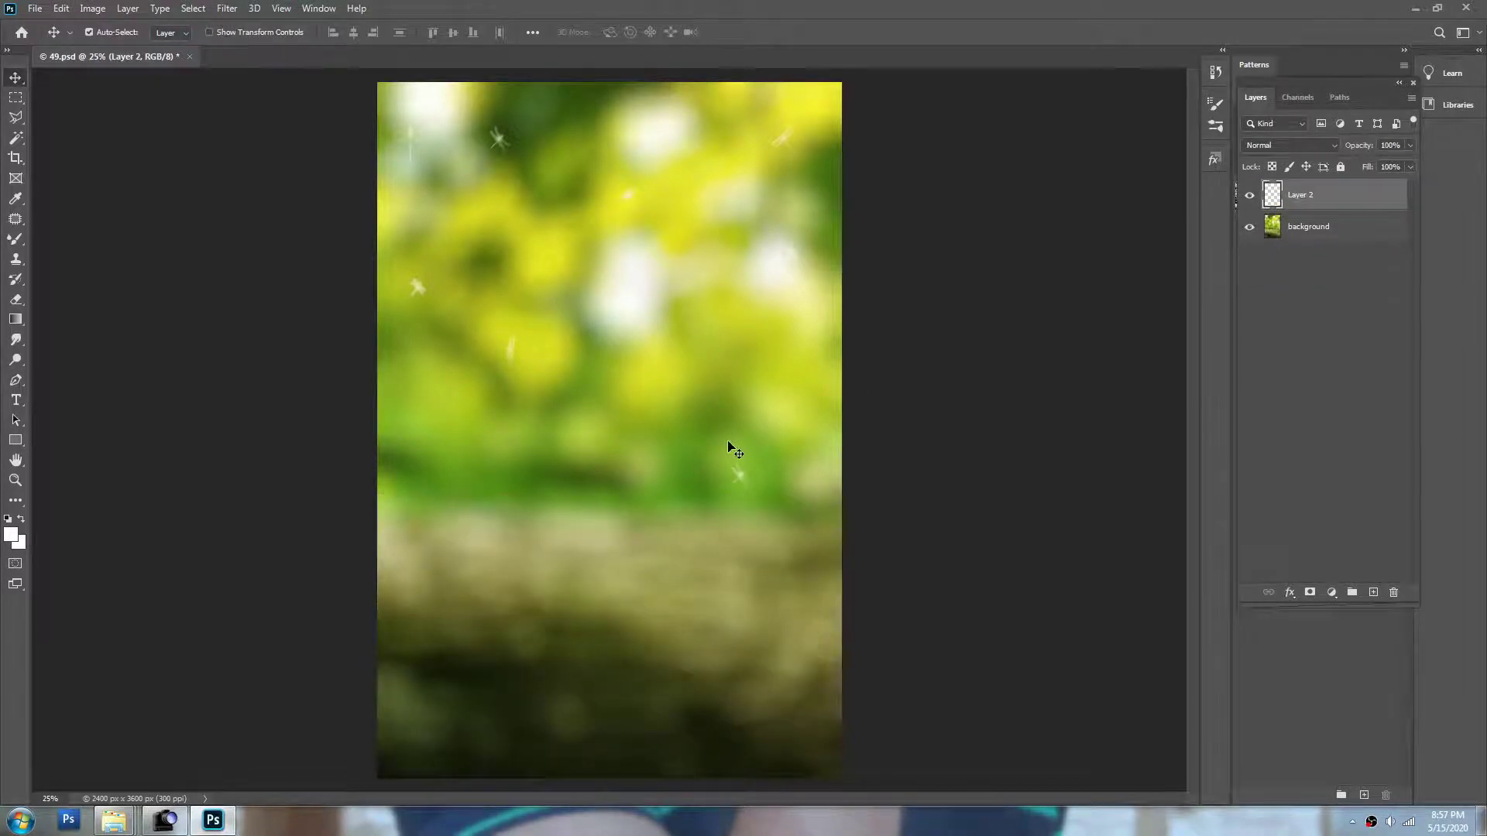
# - Paste the cut-out child over the blurred garden and scale the figure up until it reaches the canvas's lower edge
pyautogui.hotkey('ctrl', 'v')
pyautogui.hotkey('ctrl', 't')
pyautogui.moveTo(673, 323); pyautogui.dragTo(826, 172)
pyautogui.doubleClick(603, 316)
pyautogui.hotkey('ctrl', 'z')
pyautogui.hotkey('ctrl', 't')
pyautogui.moveTo(671, 321); pyautogui.dragTo(767, 165)
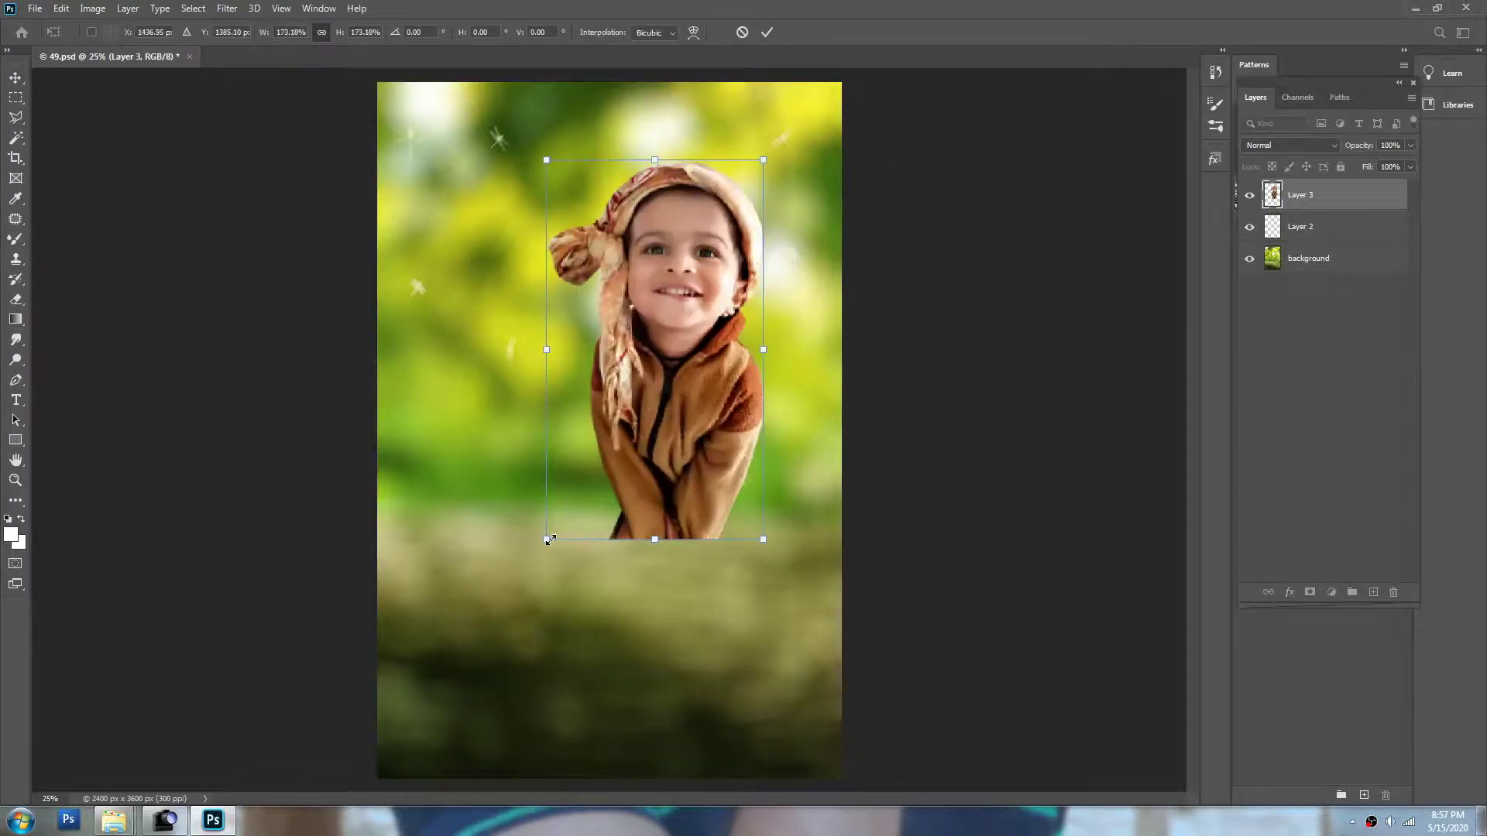
pyautogui.moveTo(548, 540); pyautogui.dragTo(409, 778)
pyautogui.doubleClick(666, 392)
# - Close template 49 without saving and open template 040 from ACDSee in Photoshop without updating its text layers
pyautogui.hotkey('ctrl', 'w')
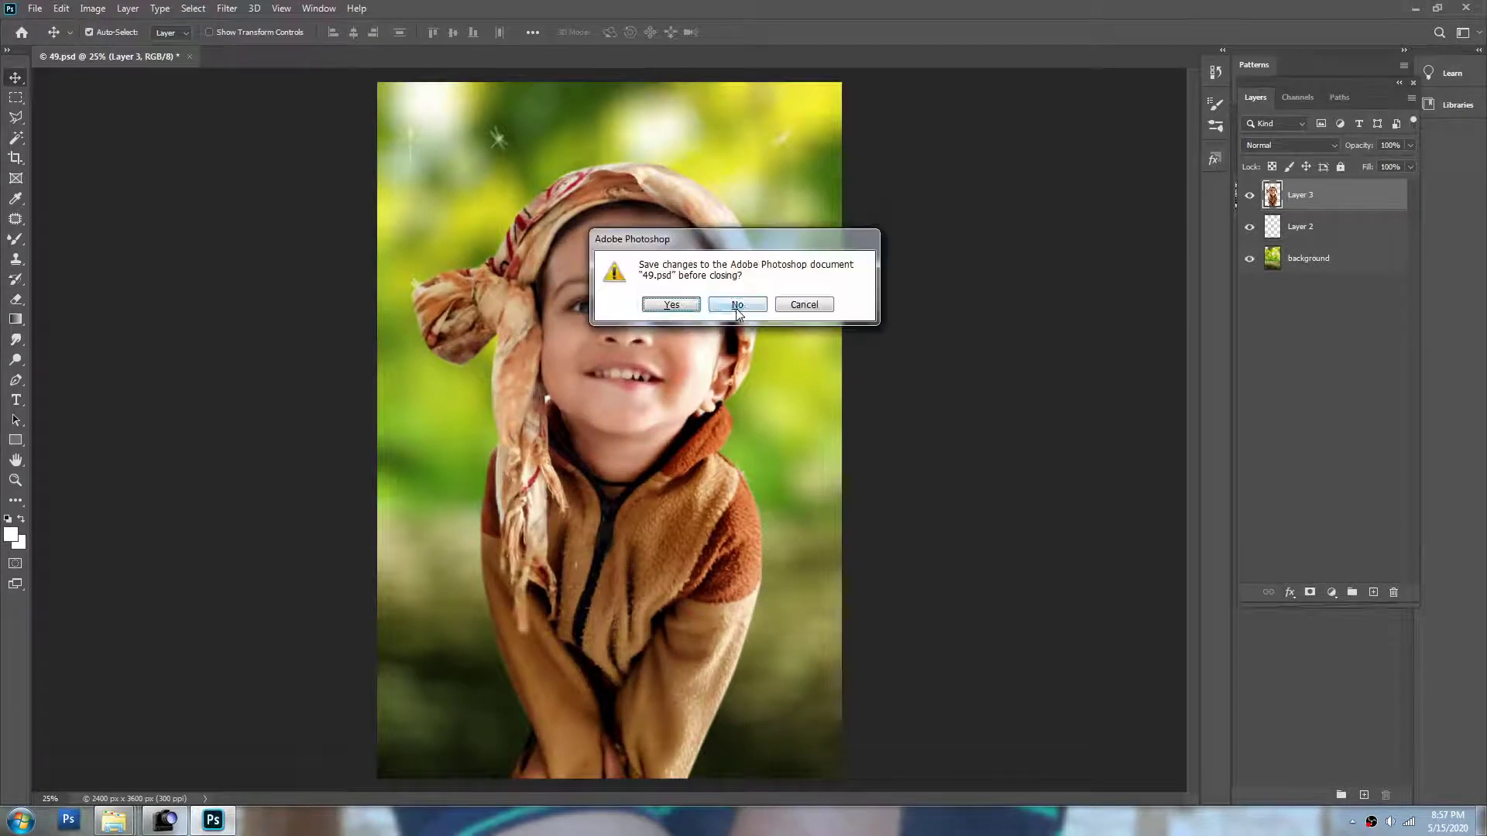
pyautogui.click(737, 306)
pyautogui.hotkey('alt', 'Tab')
pyautogui.click(945, 240)
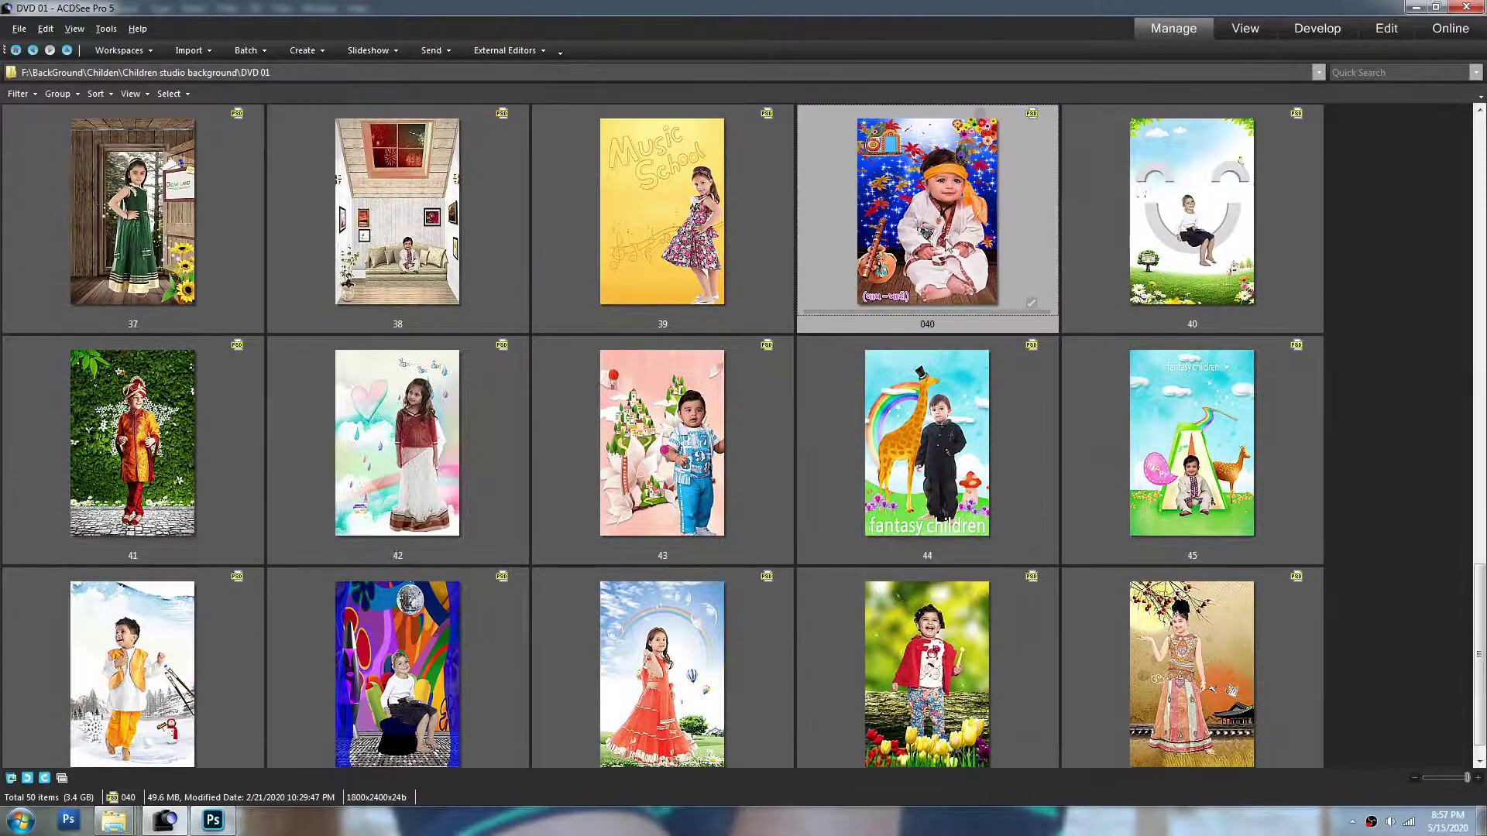
pyautogui.scroll(1, 947, 243)
pyautogui.moveTo(980, 438); pyautogui.dragTo(671, 116)
pyautogui.hotkey('alt', 'Tab')
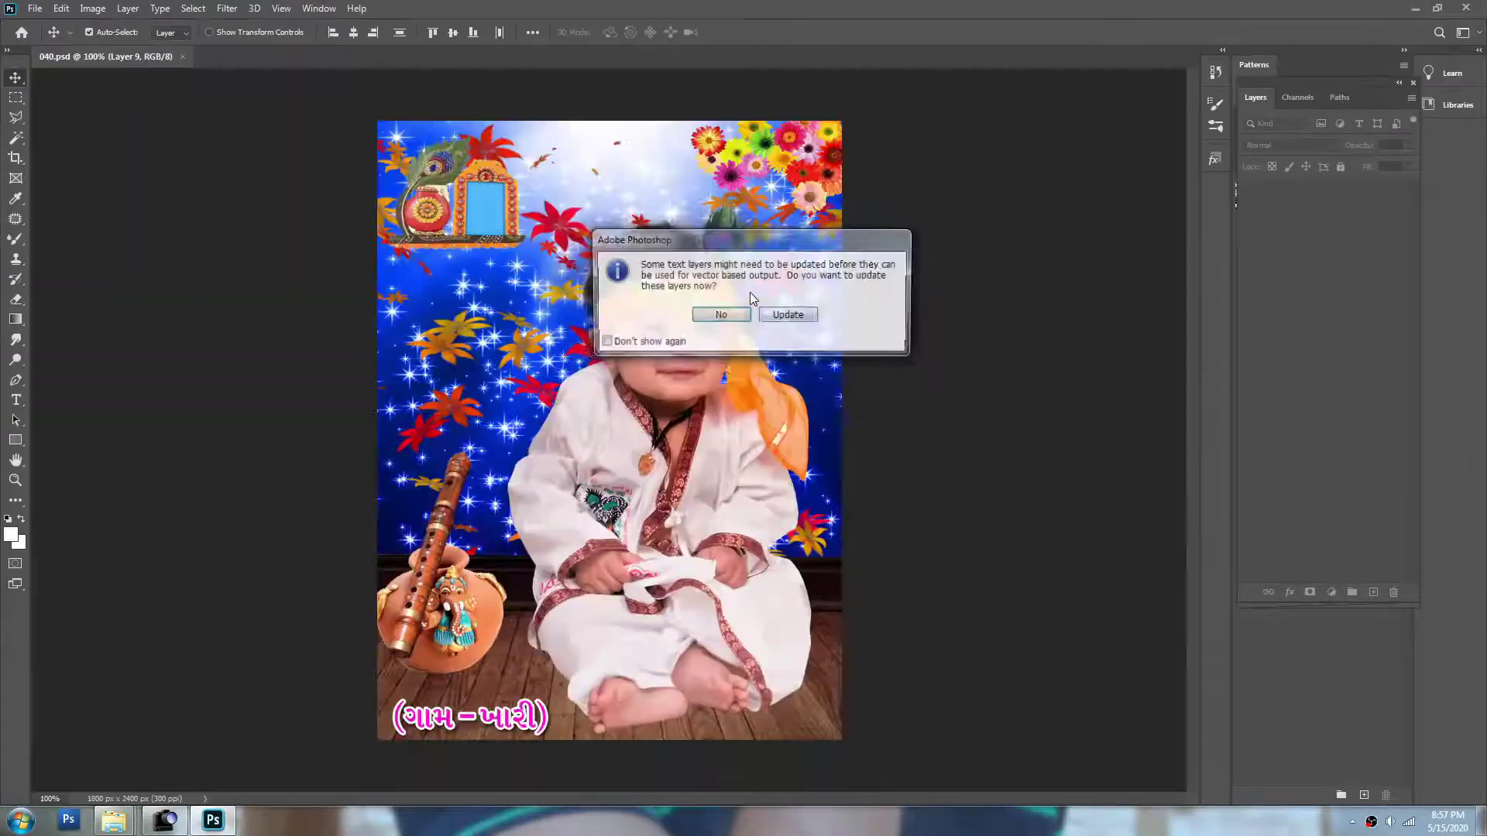
pyautogui.click(722, 312)
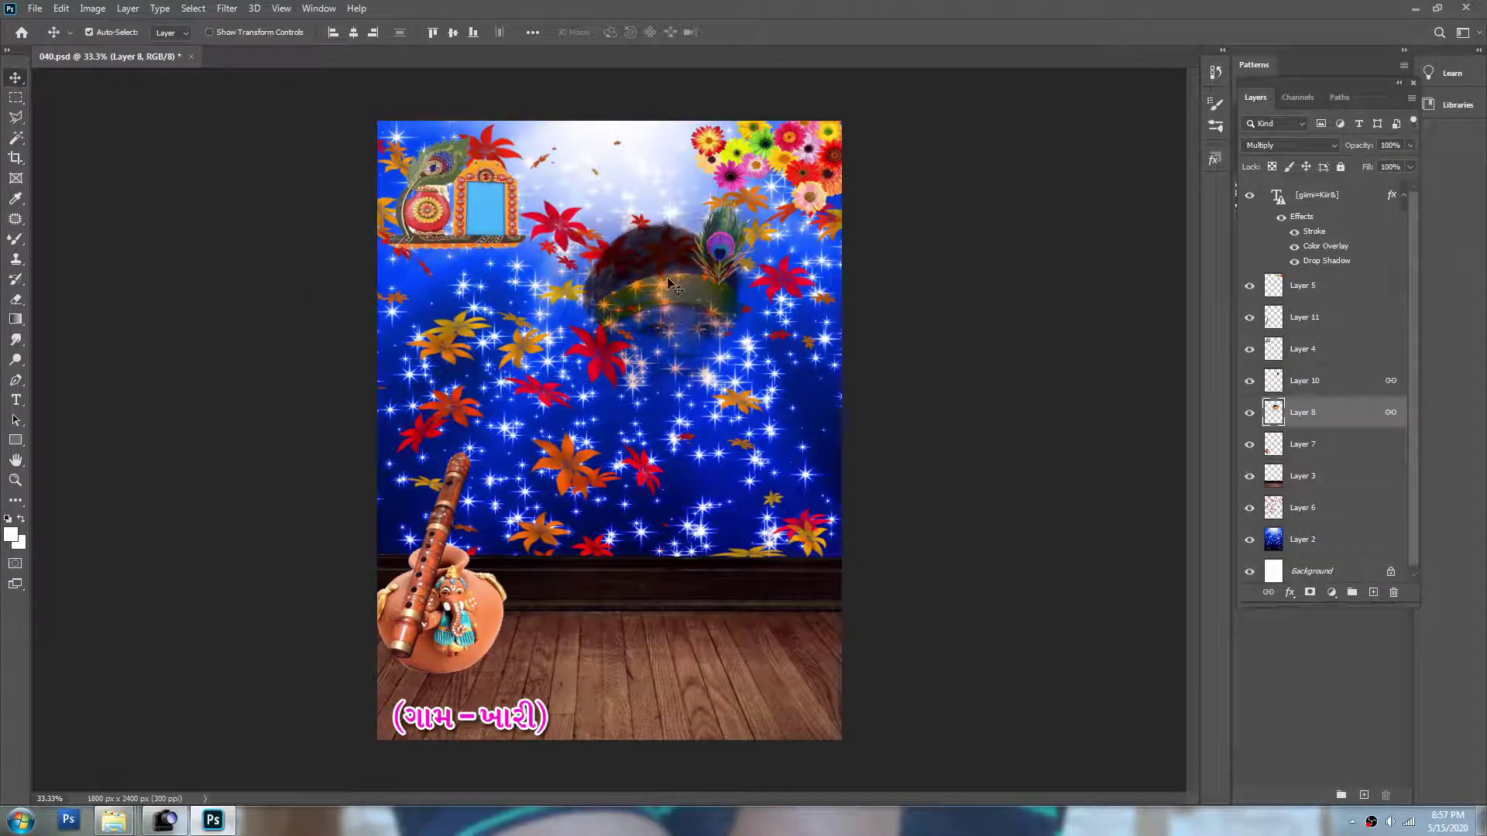
# - Delete the sample child's leftover hair, the pink caption, the clay pot and the flute from template 040
pyautogui.press('Delete')
pyautogui.click(512, 711)
pyautogui.press('Delete')
pyautogui.moveTo(504, 624)
pyautogui.mouseDown()
pyautogui.moveTo(525, 624)
pyautogui.moveTo(480, 619)
pyautogui.mouseUp()
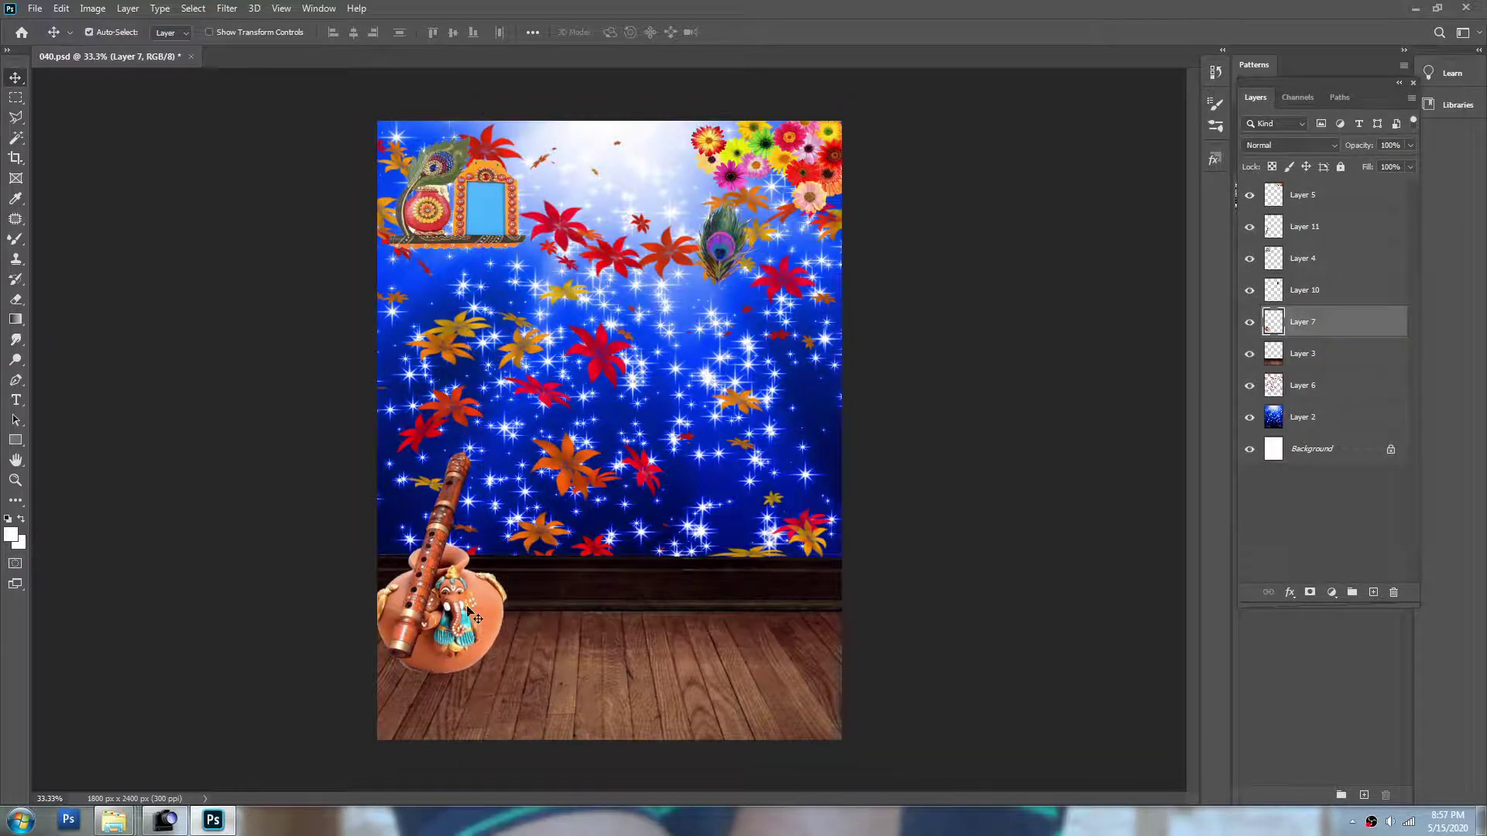
pyautogui.press('Delete')
pyautogui.click(422, 583)
pyautogui.press('Delete')
# - Paste the cut-out child onto the starry blue template, enlarge it and place it so the body runs past the canvas's lower edge
pyautogui.hotkey('ctrl', 'v')
pyautogui.hotkey('ctrl', 't')
pyautogui.moveTo(659, 352); pyautogui.dragTo(813, 186)
pyautogui.moveTo(671, 283); pyautogui.dragTo(616, 385)
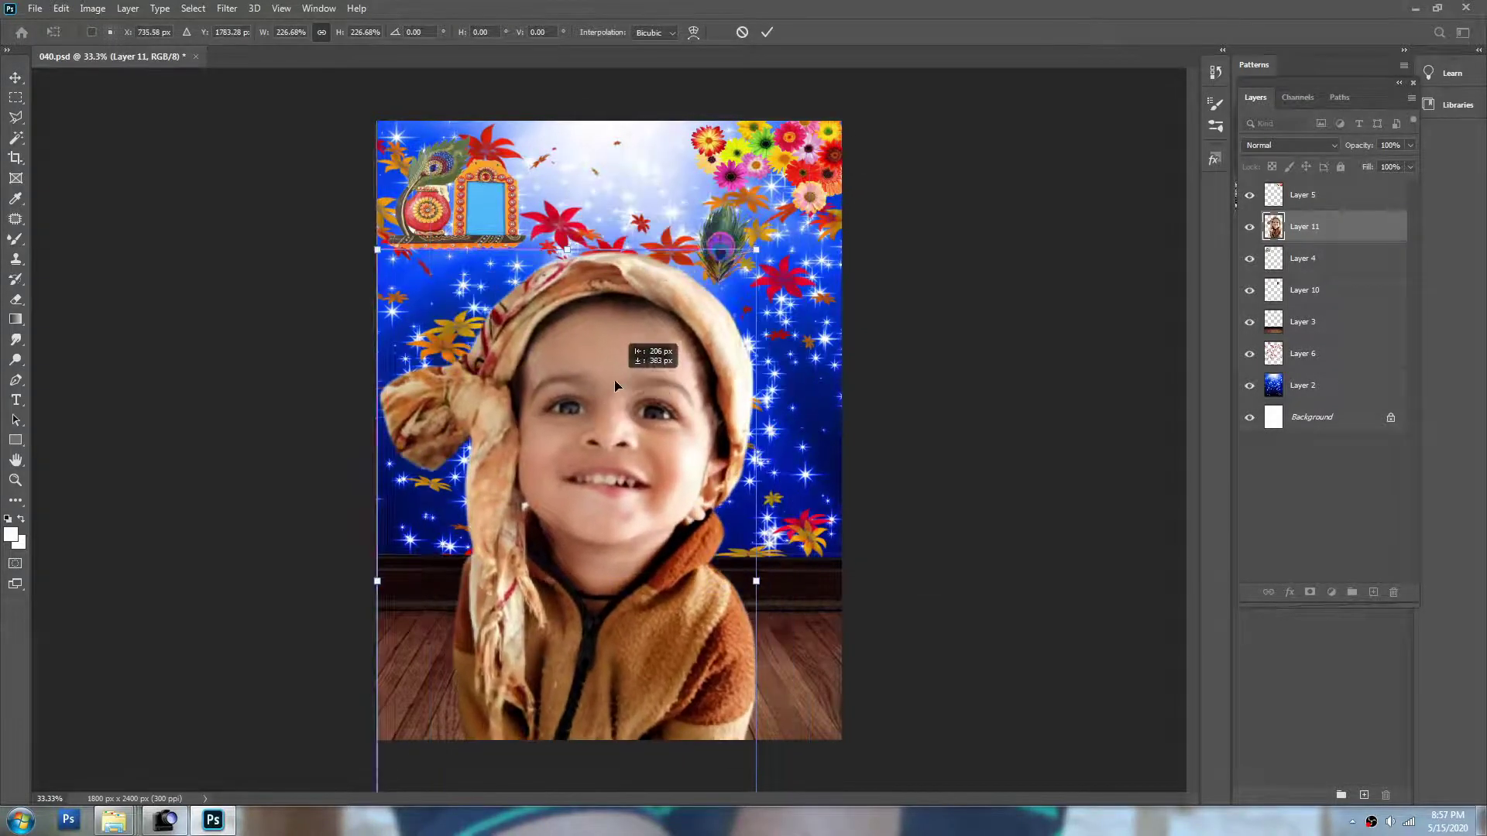
pyautogui.moveTo(762, 255); pyautogui.dragTo(793, 174)
pyautogui.press('Return')
# - Delete the wooden floor layer and scale the child to about 96.5%, leaving more room above the headscarf
pyautogui.click(1302, 321)
pyautogui.press('Delete')
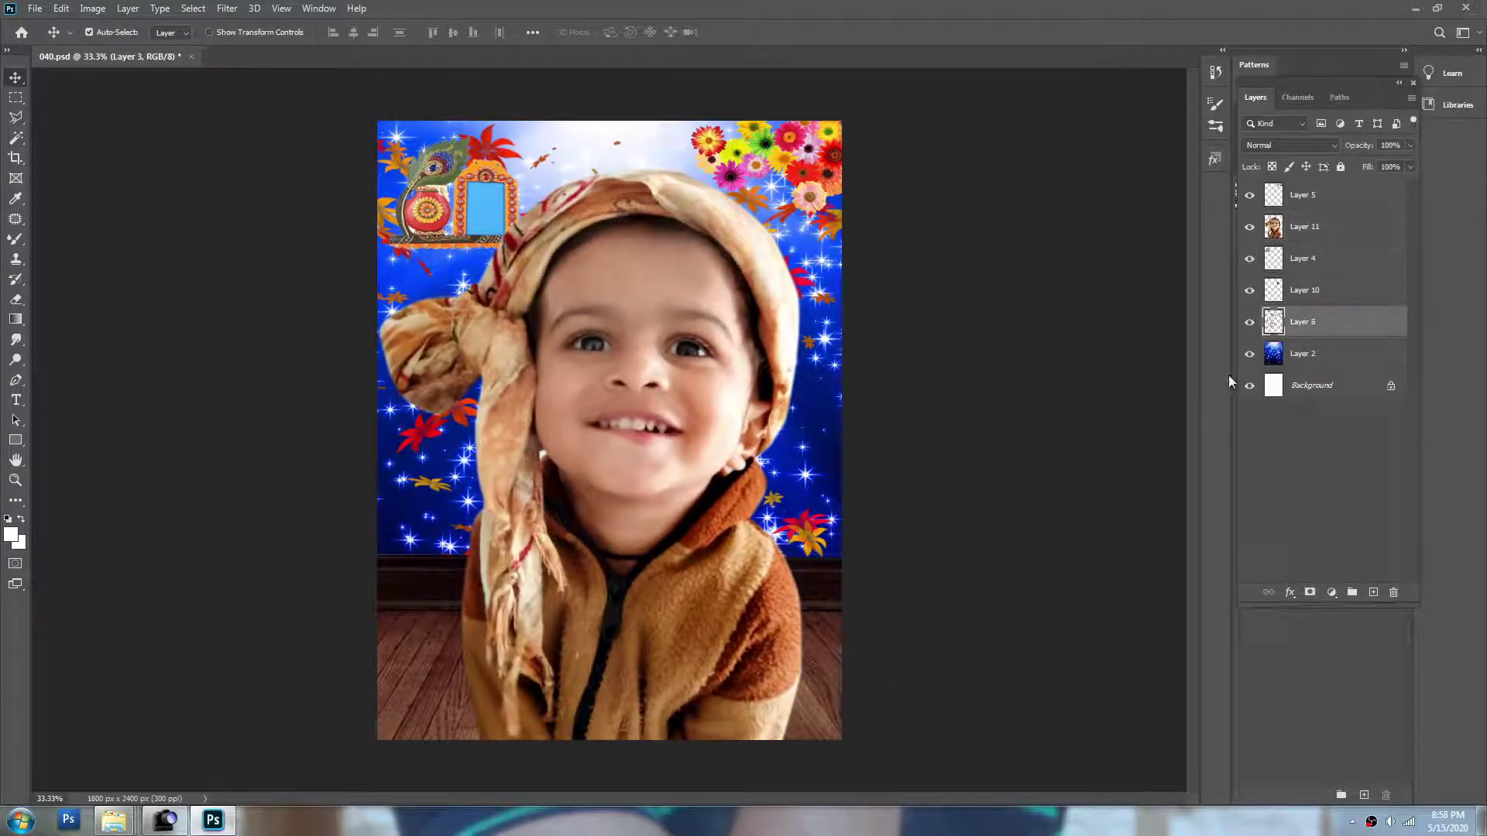
pyautogui.click(676, 364)
pyautogui.moveTo(676, 364); pyautogui.dragTo(647, 320)
pyautogui.hotkey('ctrl', 't')
pyautogui.moveTo(806, 170); pyautogui.dragTo(782, 194)
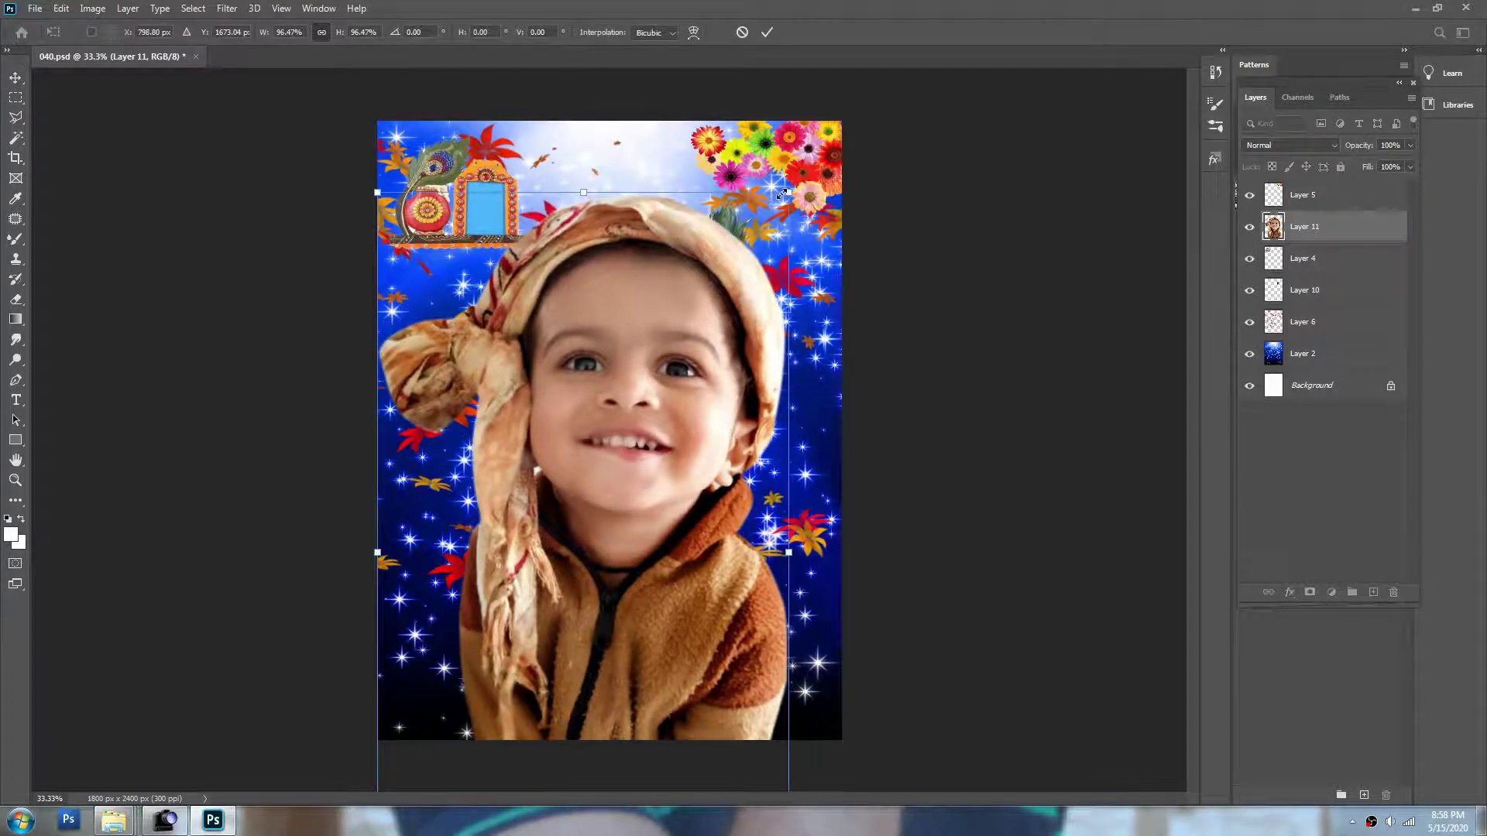
pyautogui.press('Return')
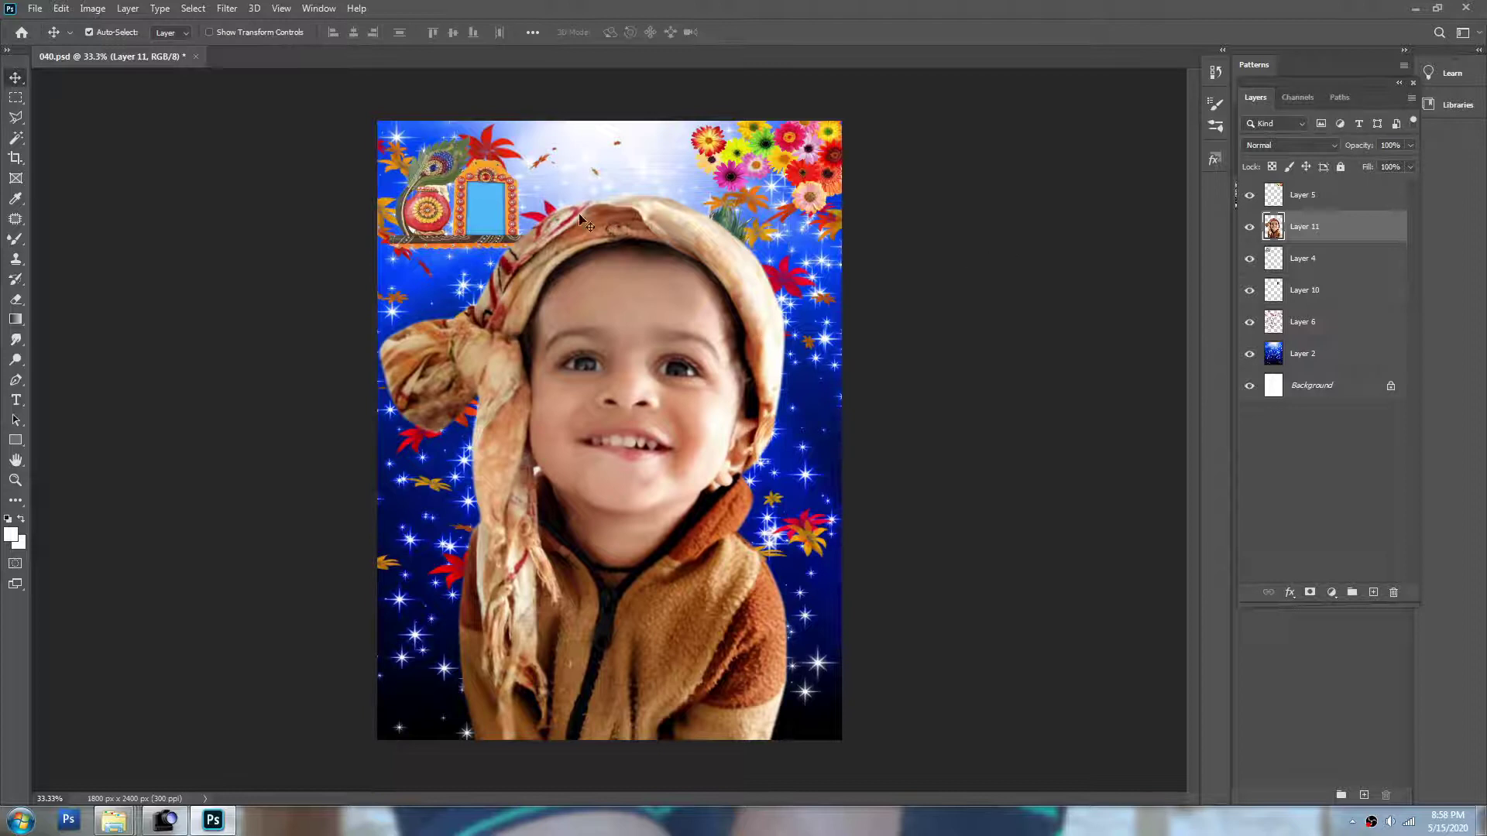
# - Scale down the decorated doorway ornament in the template's upper corner so it clears the headscarf
pyautogui.click(503, 224)
pyautogui.hotkey('ctrl', 't')
pyautogui.moveTo(526, 249); pyautogui.dragTo(507, 231)
pyautogui.press('Return')
# - Delete the peacock feather beside the flowers and nudge the child slightly to the left
pyautogui.click(765, 171)
pyautogui.moveTo(731, 214); pyautogui.dragTo(748, 181)
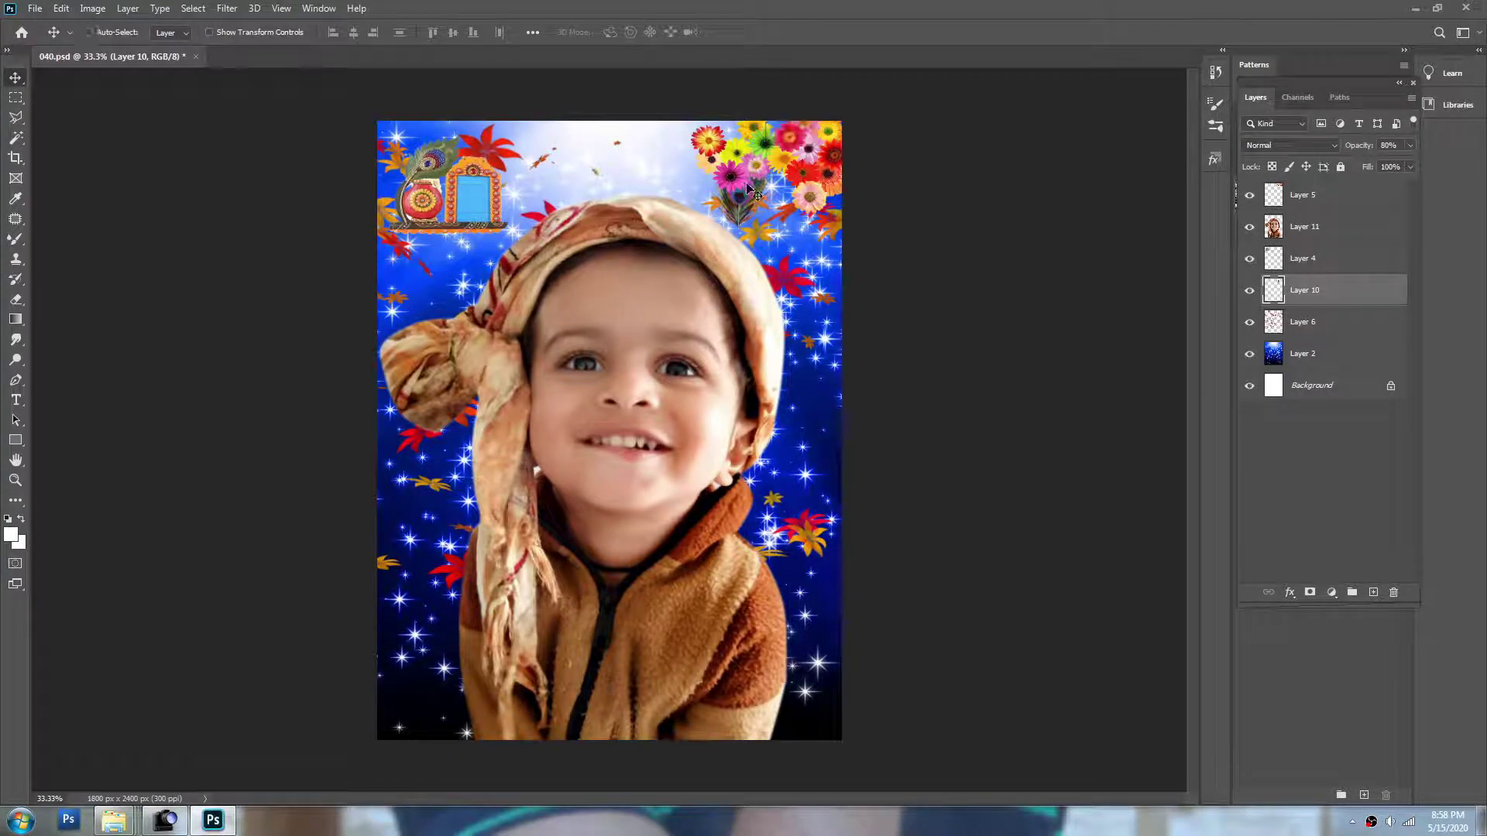
pyautogui.hotkey('ctrl', 'shift', '[')
pyautogui.hotkey('ctrl', 'shift', ']')
pyautogui.moveTo(744, 200); pyautogui.dragTo(709, 230)
pyautogui.press('Delete')
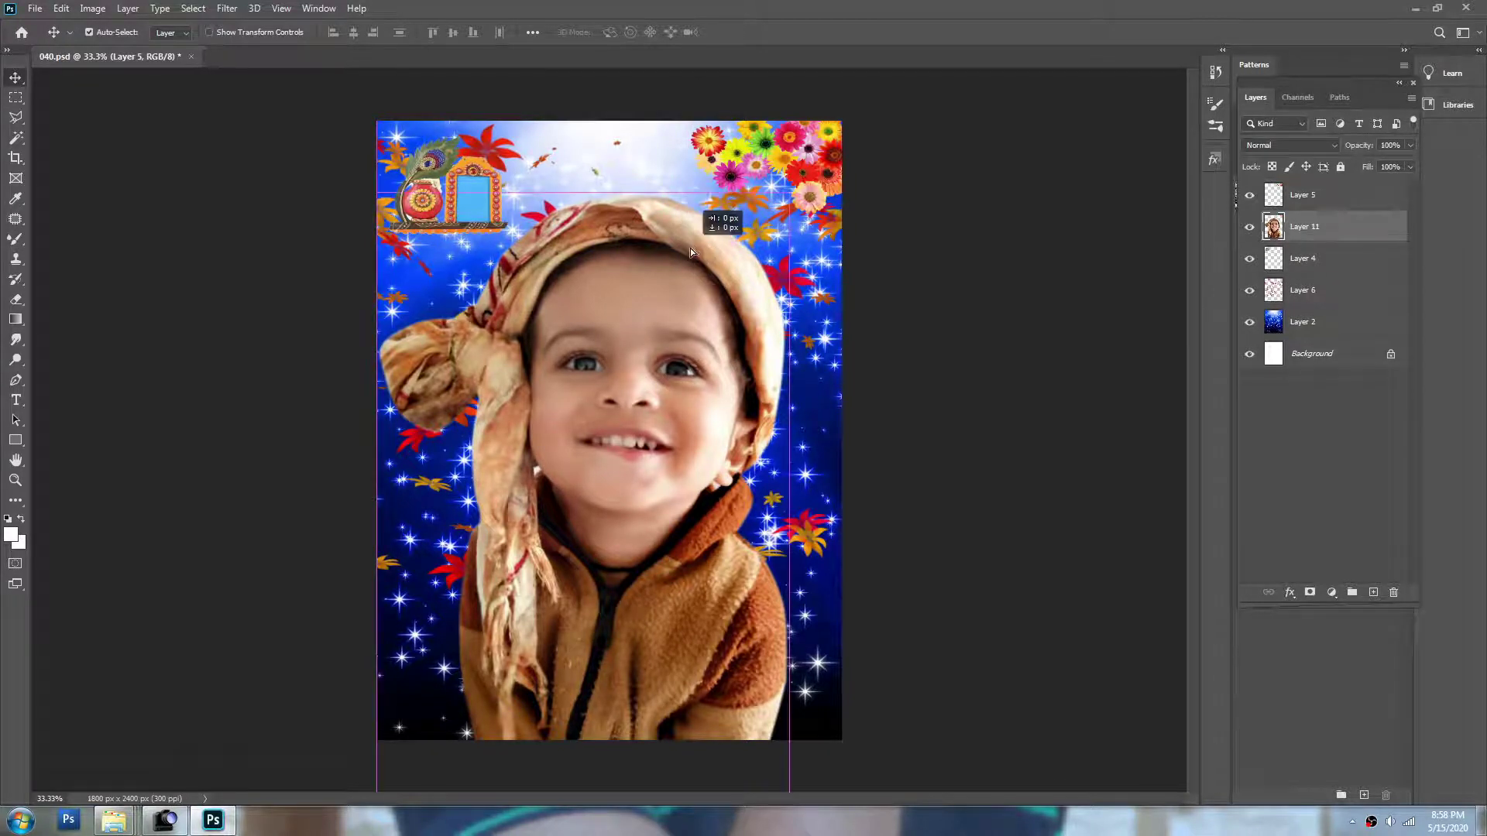
pyautogui.hotkey('shift', 'Left')
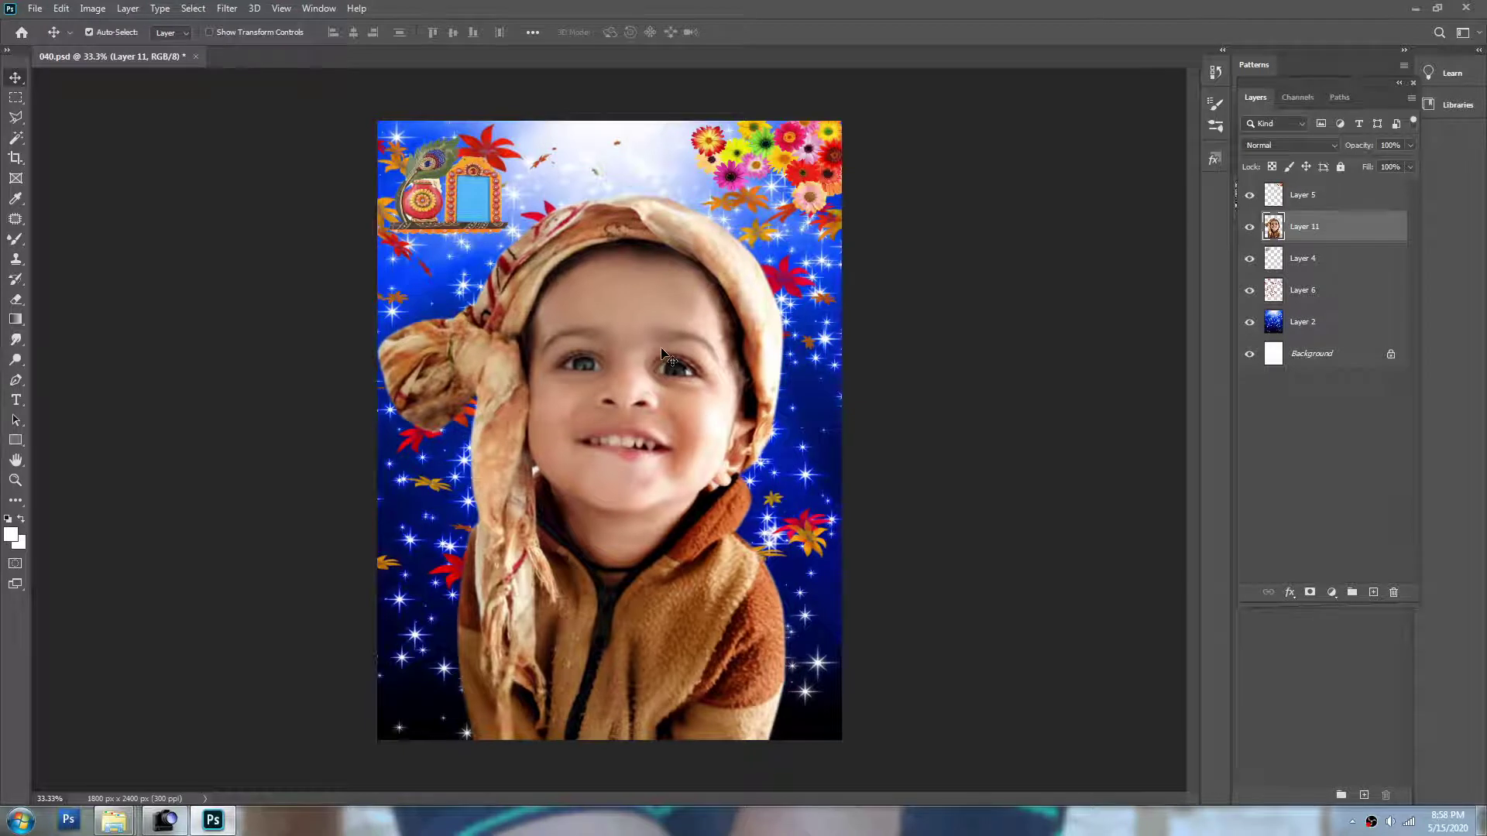
# - Stretch the starry blue backdrop layer downward beyond the canvas's lower edge
pyautogui.click(814, 628)
pyautogui.click(1248, 323)
pyautogui.click(1249, 322)
pyautogui.hotkey('ctrl', 't')
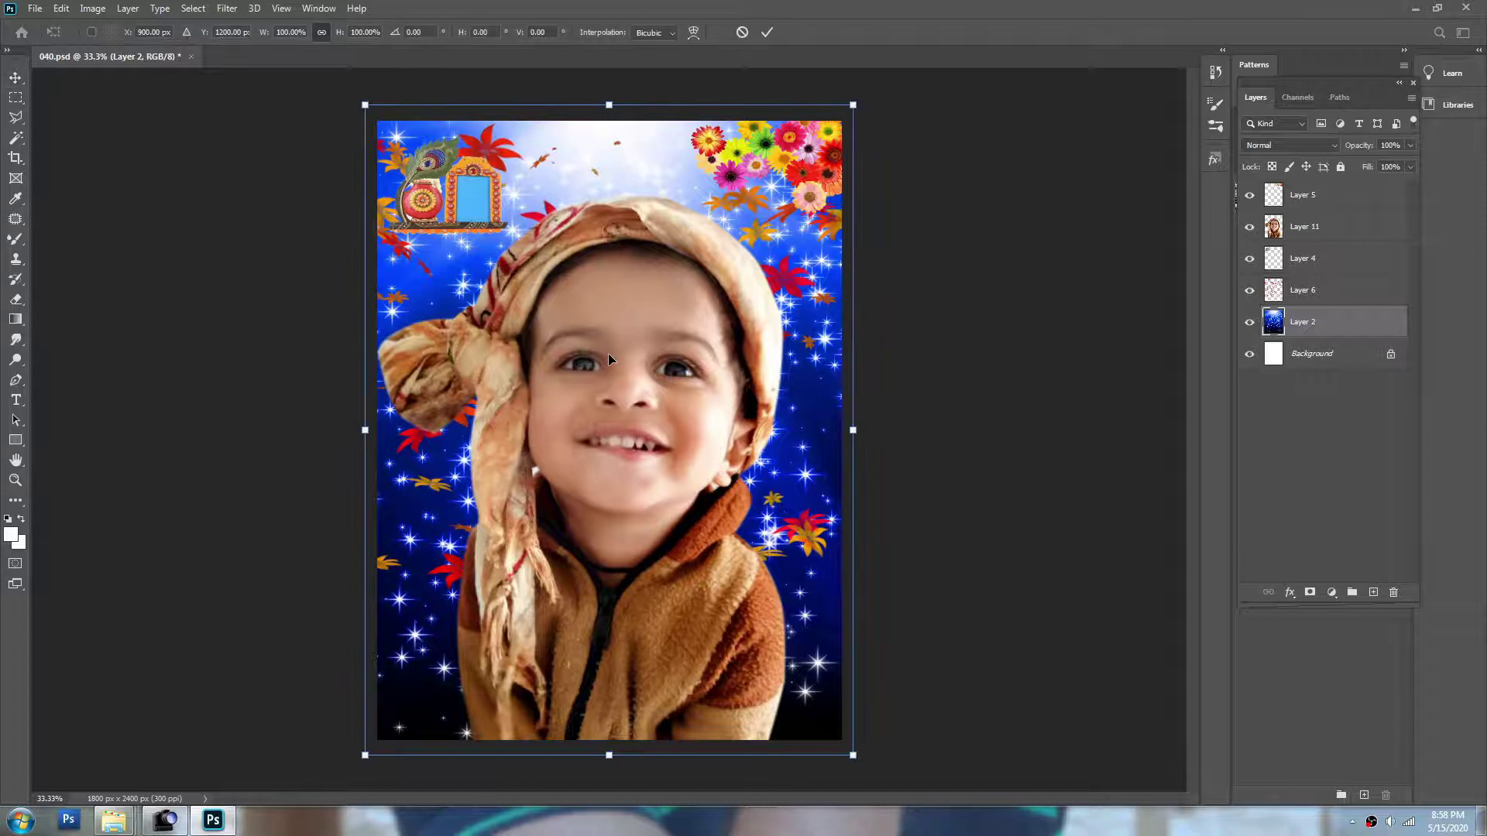
pyautogui.hotkey('ctrl', '-')
pyautogui.moveTo(609, 676); pyautogui.dragTo(608, 725)
pyautogui.press('Return')
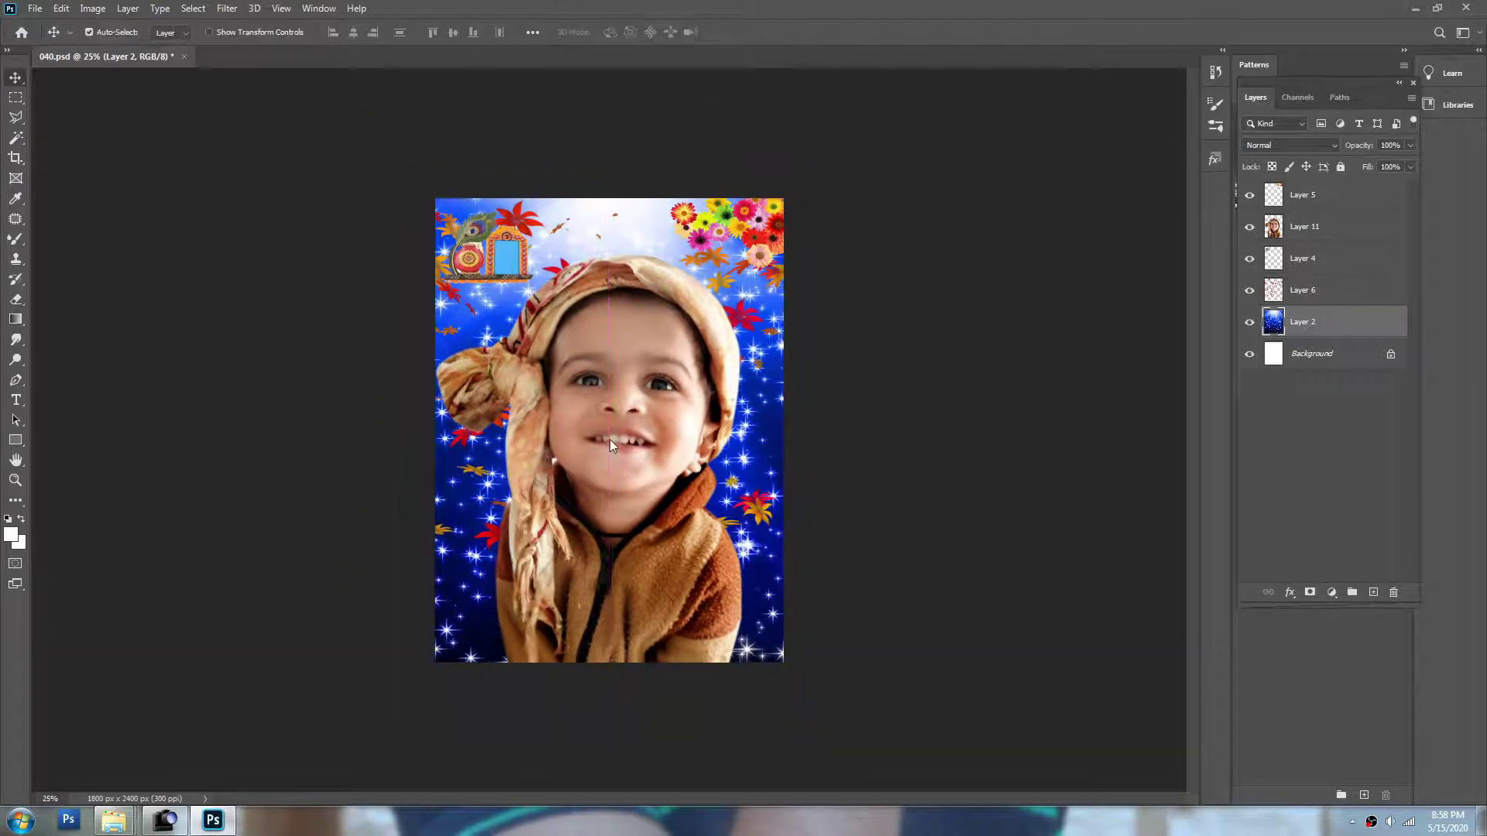
# - Nudge the child slightly to the right and rotate the figure slightly counterclockwise
pyautogui.click(623, 390)
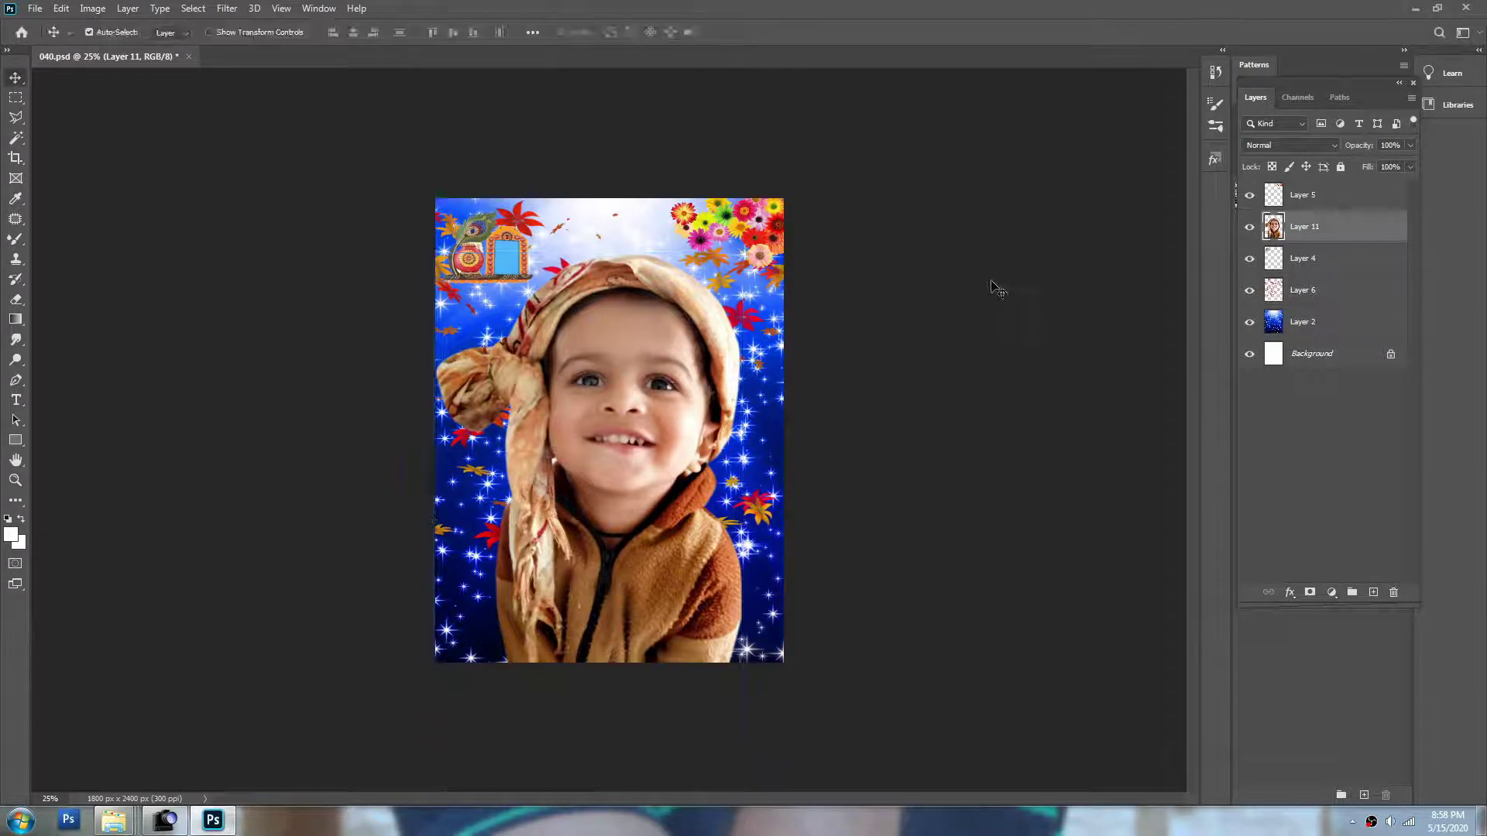
pyautogui.hotkey('shift', 'Left')
pyautogui.hotkey('shift', 'Right')
pyautogui.hotkey('shift', 'Right')
pyautogui.hotkey('shift', 'Right')
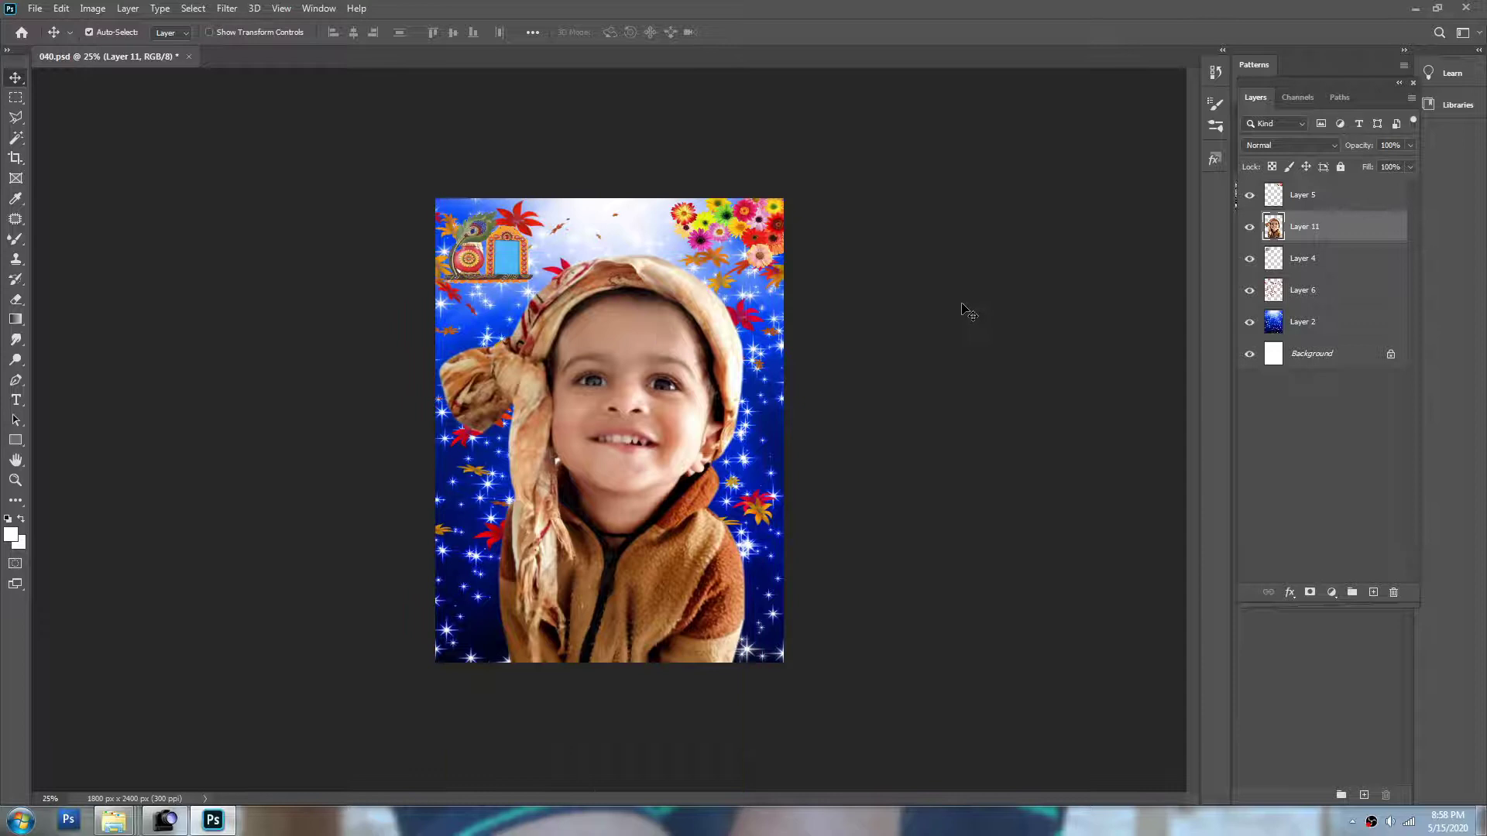
pyautogui.hotkey('ctrl', 't')
pyautogui.moveTo(888, 406)
pyautogui.mouseDown()
pyautogui.moveTo(853, 402)
pyautogui.moveTo(872, 401)
pyautogui.mouseUp()
pyautogui.press('Return')
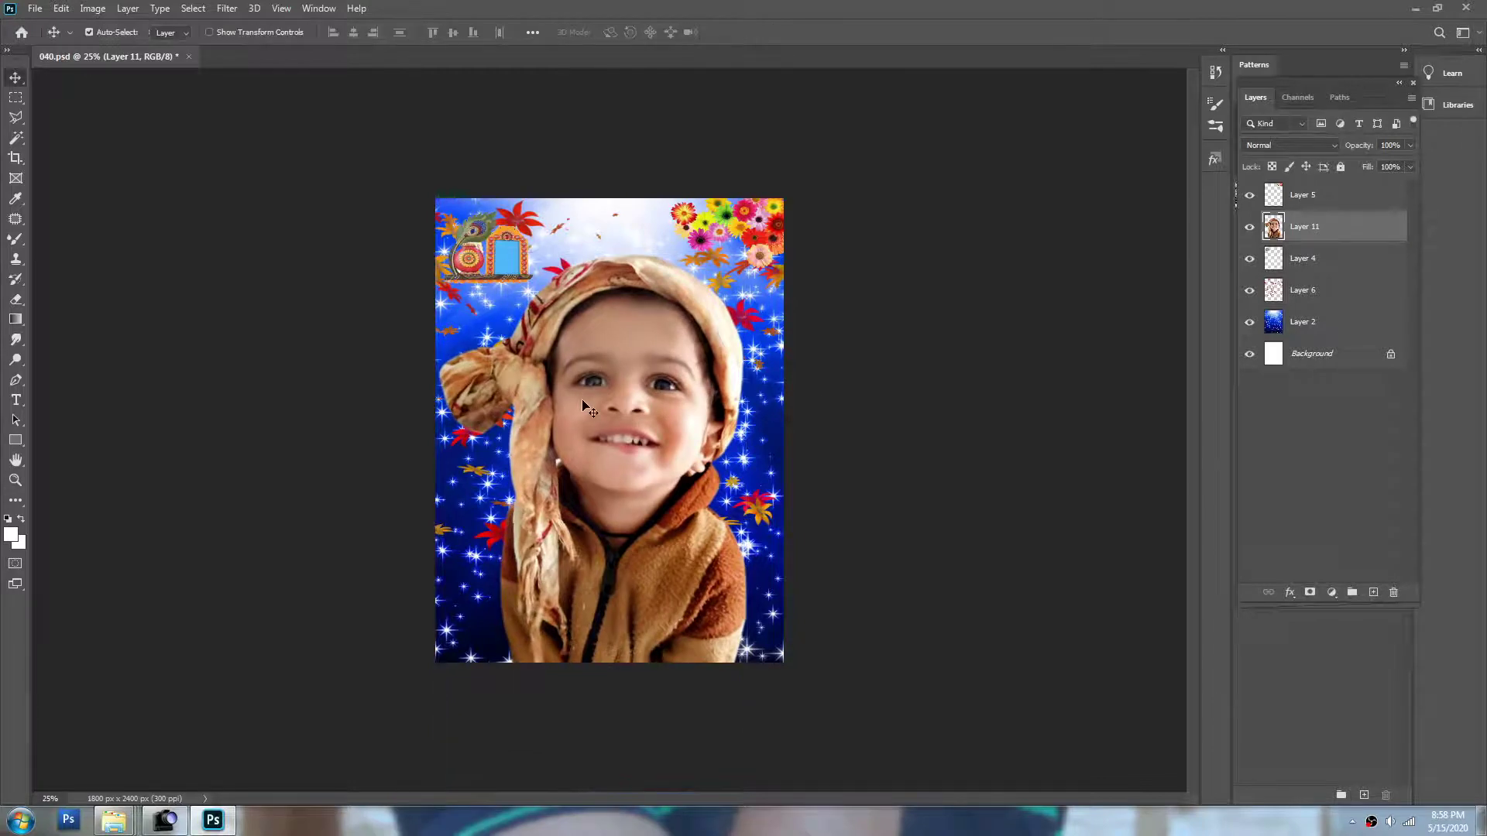
# - Erase the leaves on both sides of the child's jacket from the leaf layer with a 900 px Eraser
pyautogui.click(735, 314)
pyautogui.click(1249, 290)
pyautogui.click(1250, 291)
pyautogui.click(1249, 290)
pyautogui.click(1249, 290)
pyautogui.press('e')
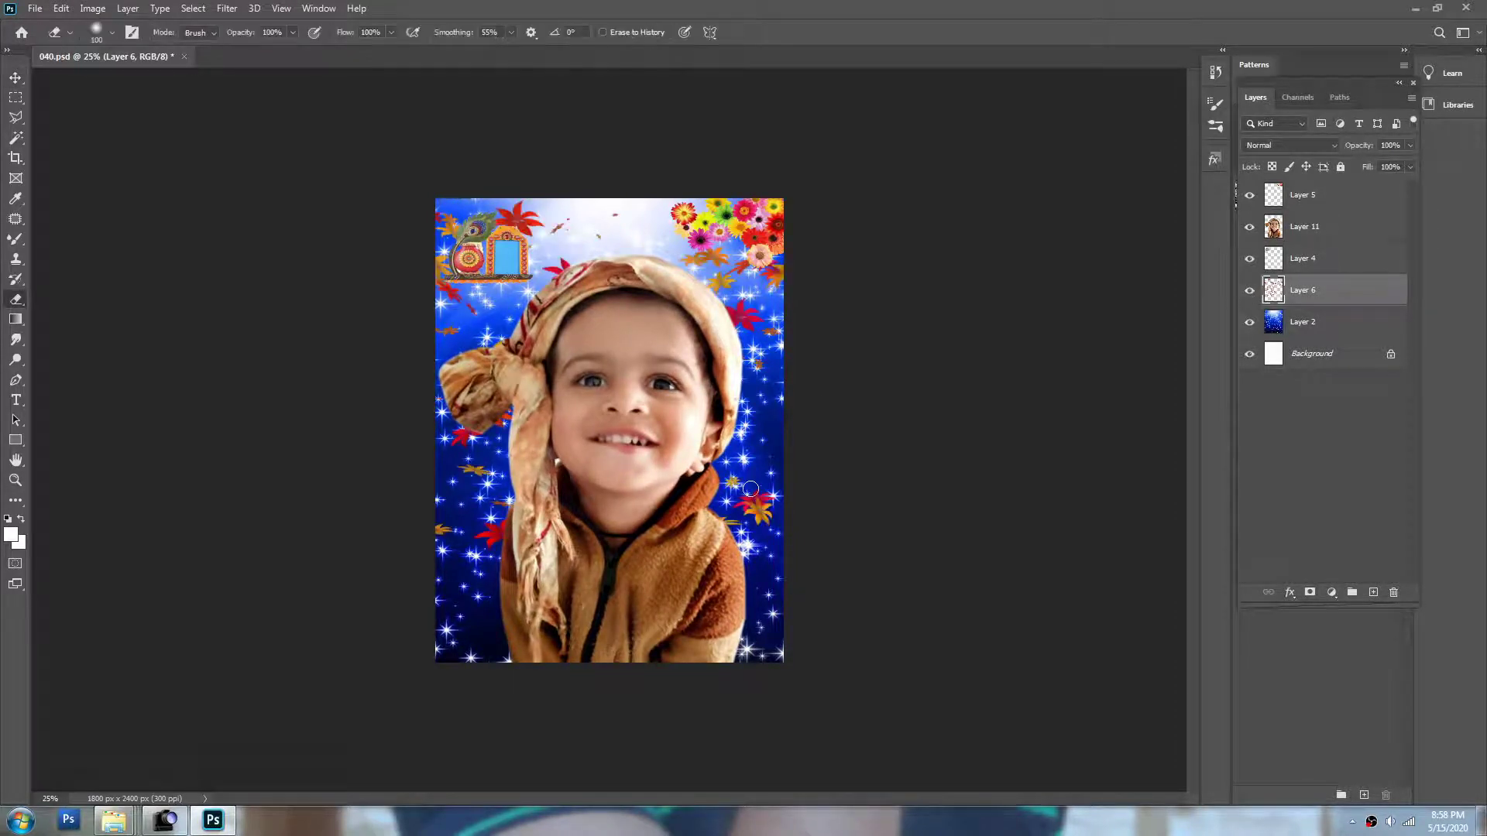
pyautogui.press(']')
pyautogui.press(']')
pyautogui.press(']')
pyautogui.press(']')
pyautogui.press(']')
pyautogui.press(']')
pyautogui.press(']')
pyautogui.press(']')
pyautogui.press(']')
pyautogui.press(']')
pyautogui.press(']')
pyautogui.moveTo(778, 517)
pyautogui.mouseDown()
pyautogui.moveTo(661, 524)
pyautogui.moveTo(490, 495)
pyautogui.moveTo(619, 553)
pyautogui.moveTo(506, 505)
pyautogui.moveTo(440, 534)
pyautogui.mouseUp()
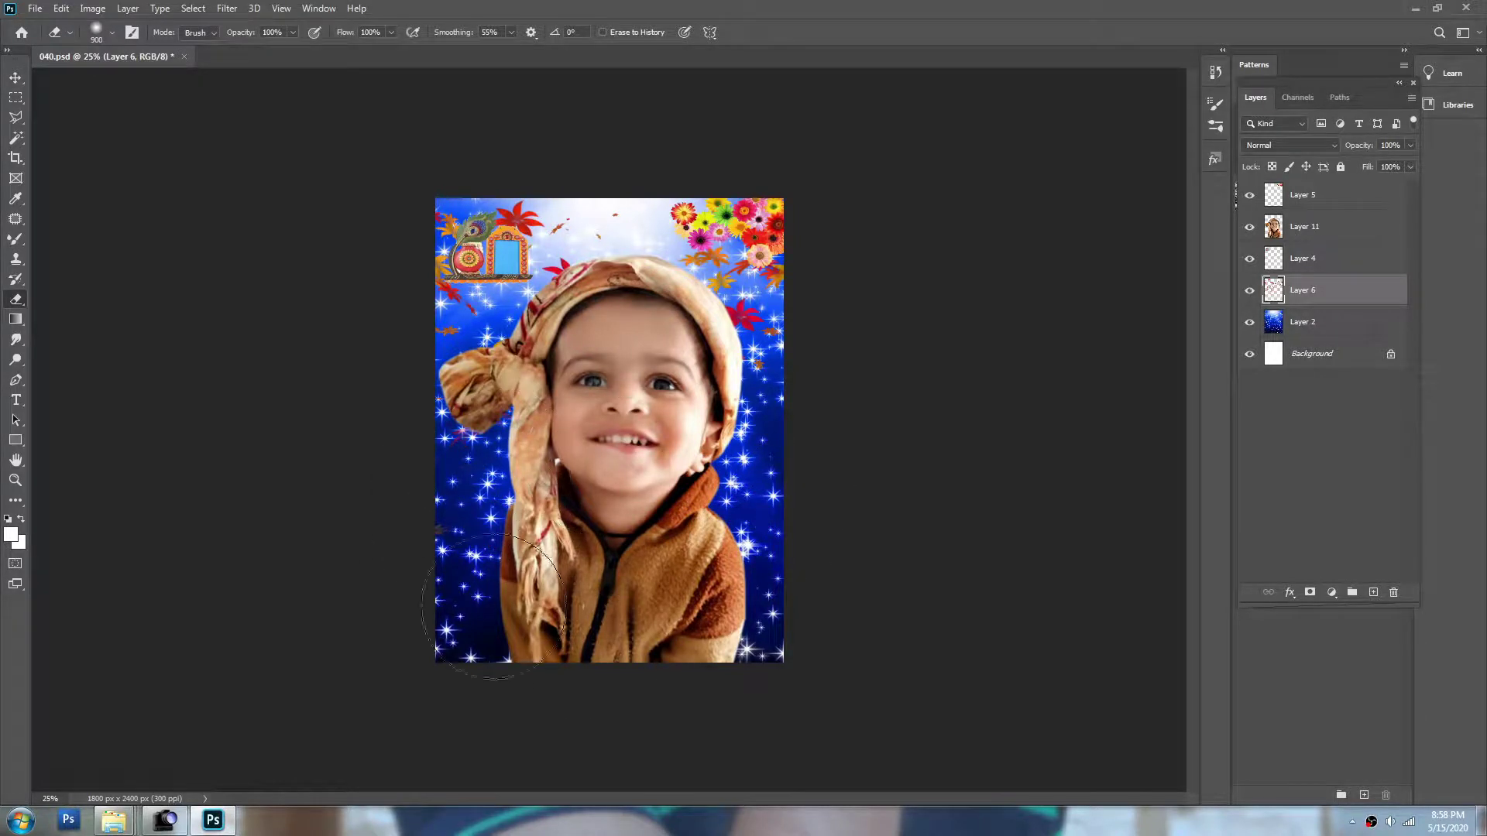
# - Reselect the child's layer, then switch to ACDSee and open the teal Krishna template 34 in Photoshop
pyautogui.press('v')
pyautogui.click(1322, 232)
pyautogui.hotkey('alt', 'Tab')
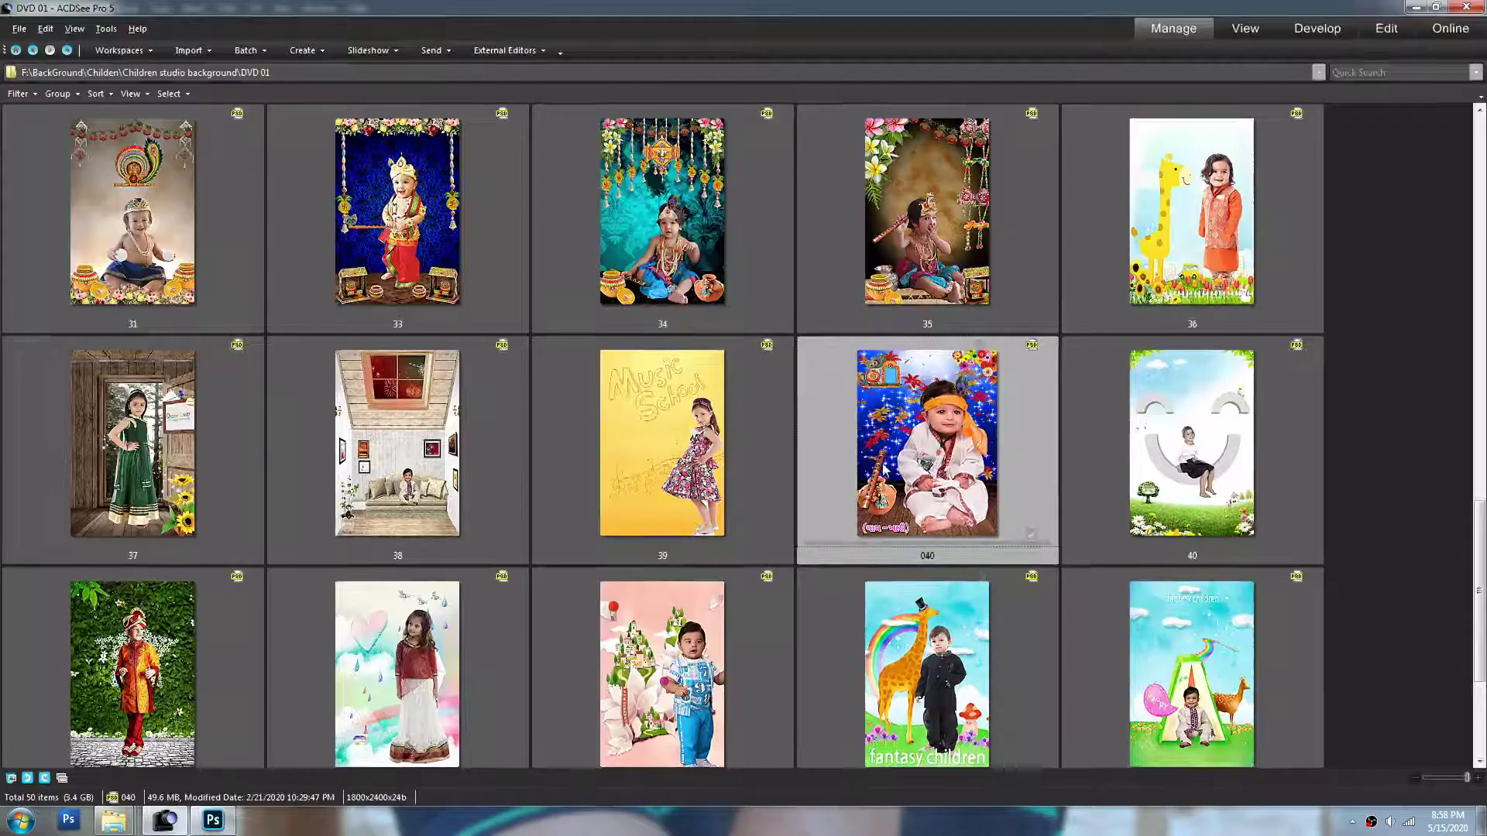
pyautogui.hotkey('alt', 'Tab')
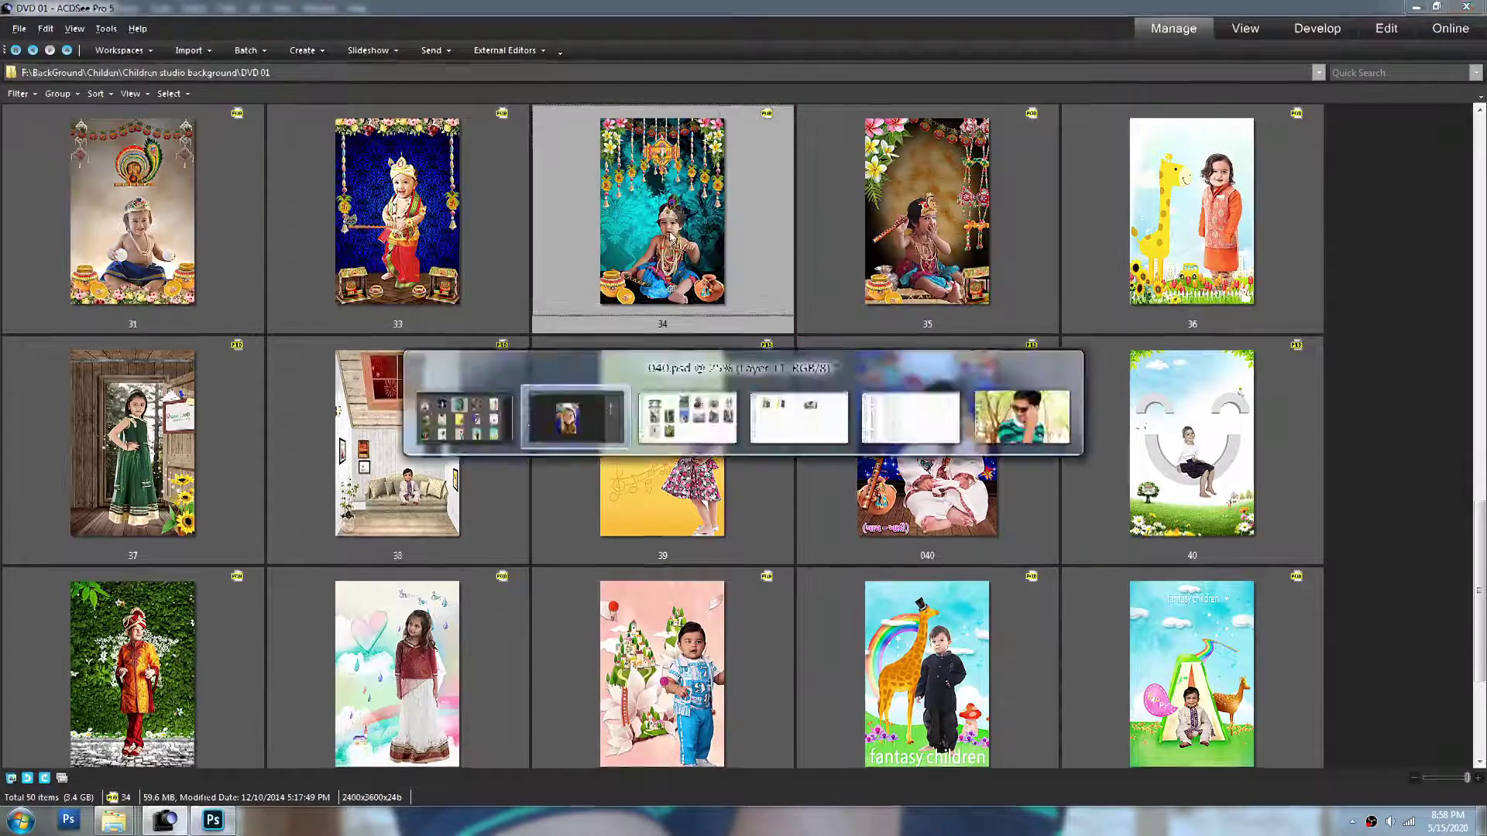
pyautogui.moveTo(857, 79); pyautogui.dragTo(1037, 6)
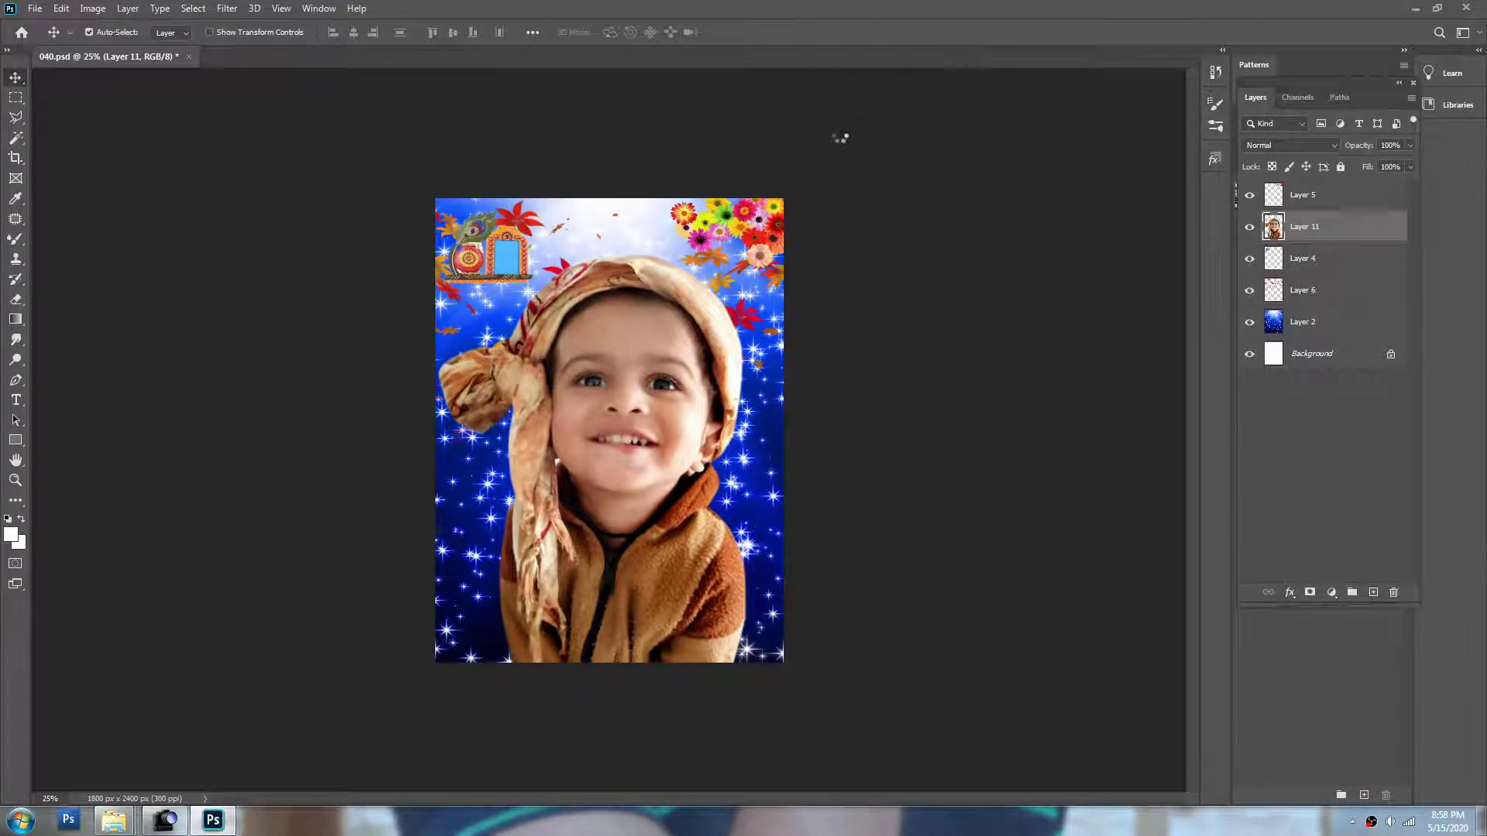
# - Delete the central figure, the crown, both decorated pots and the peacock feather from template 34
pyautogui.click(668, 534)
pyautogui.press('Delete')
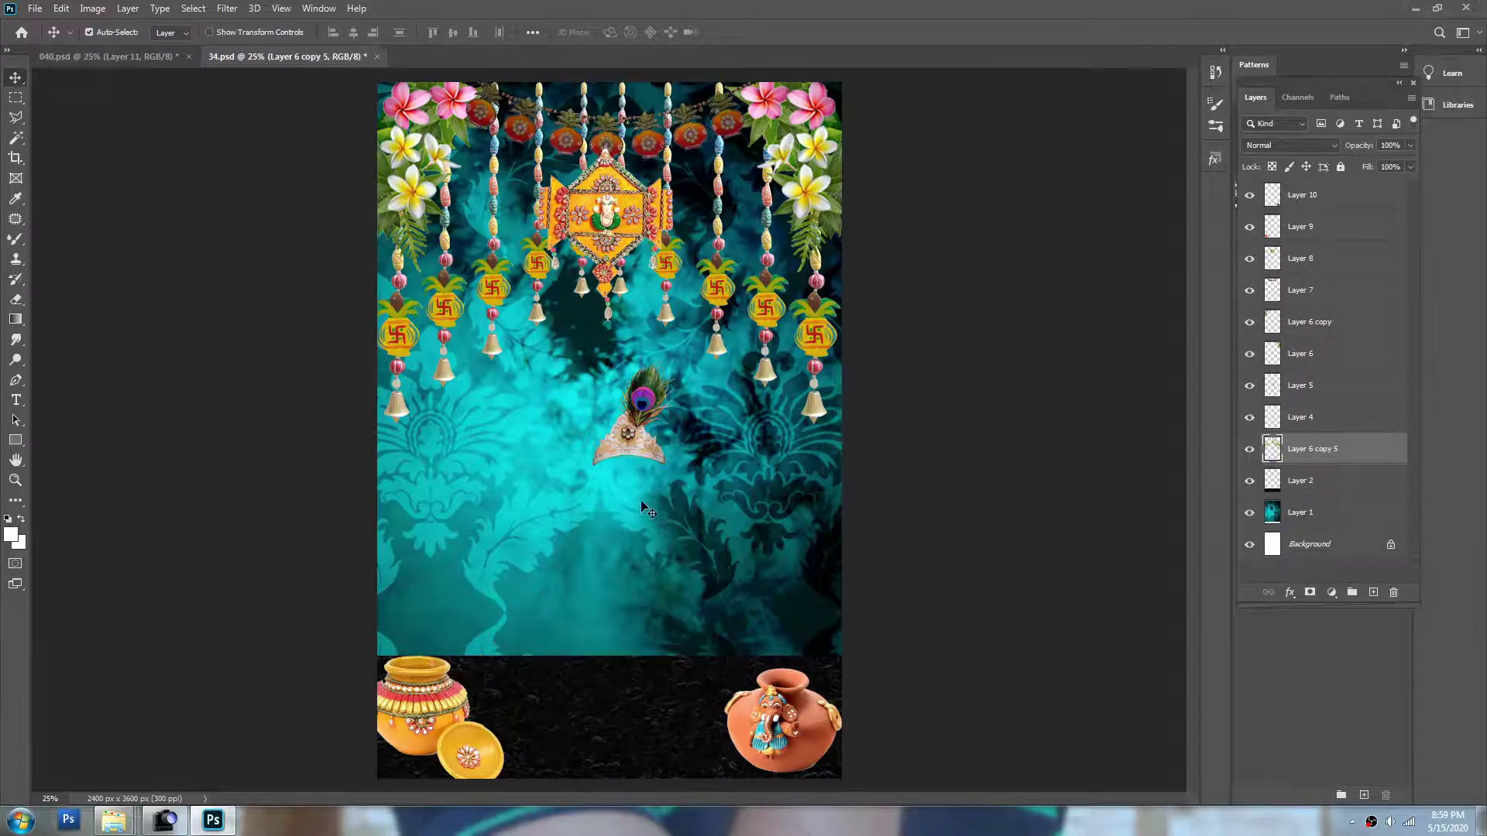
pyautogui.click(645, 450)
pyautogui.press('Delete')
pyautogui.click(435, 700)
pyautogui.press('Delete')
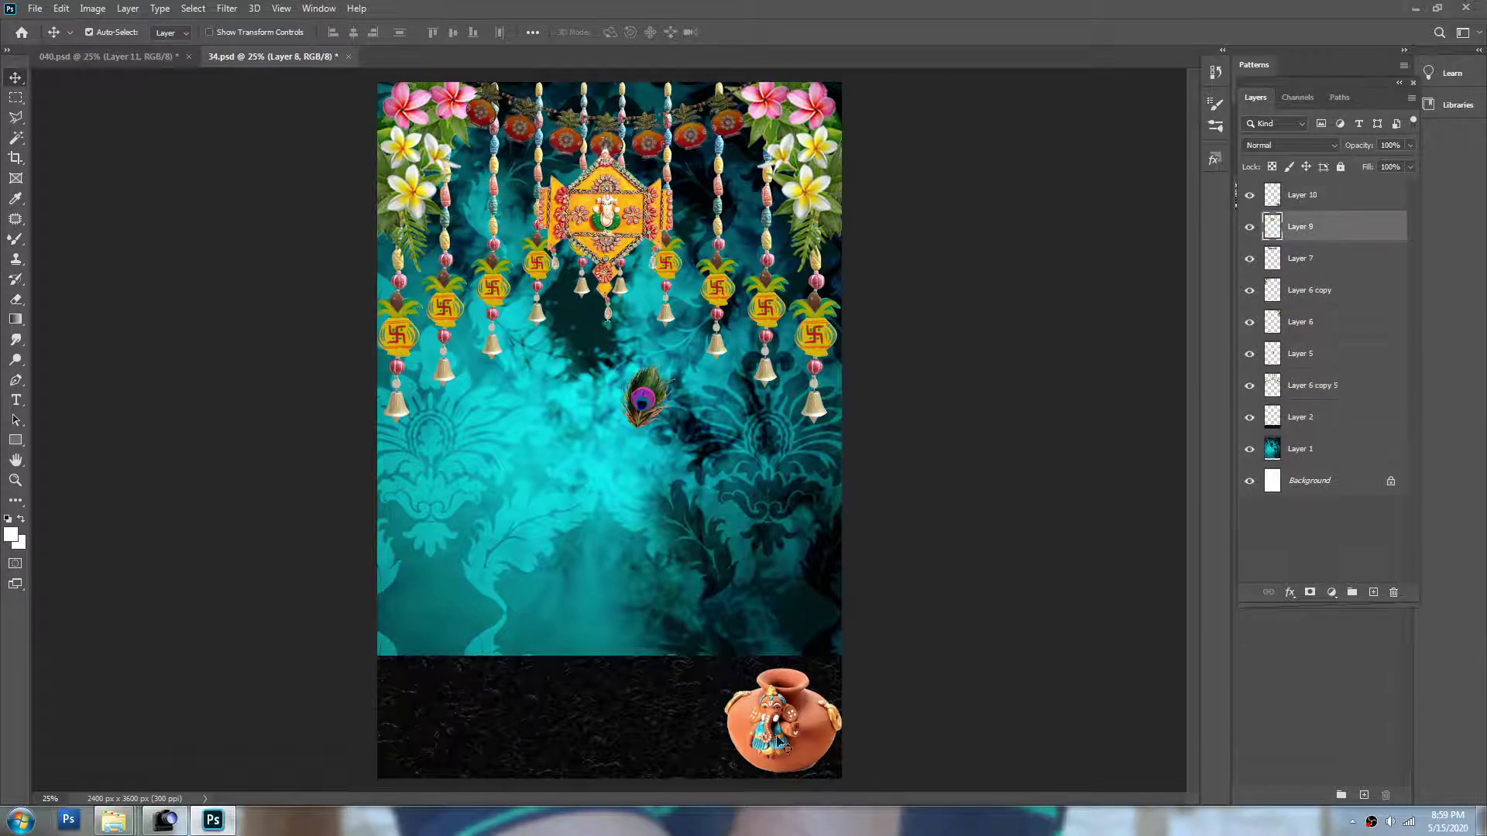
pyautogui.click(777, 739)
pyautogui.press('Delete')
pyautogui.click(651, 438)
pyautogui.press('Delete')
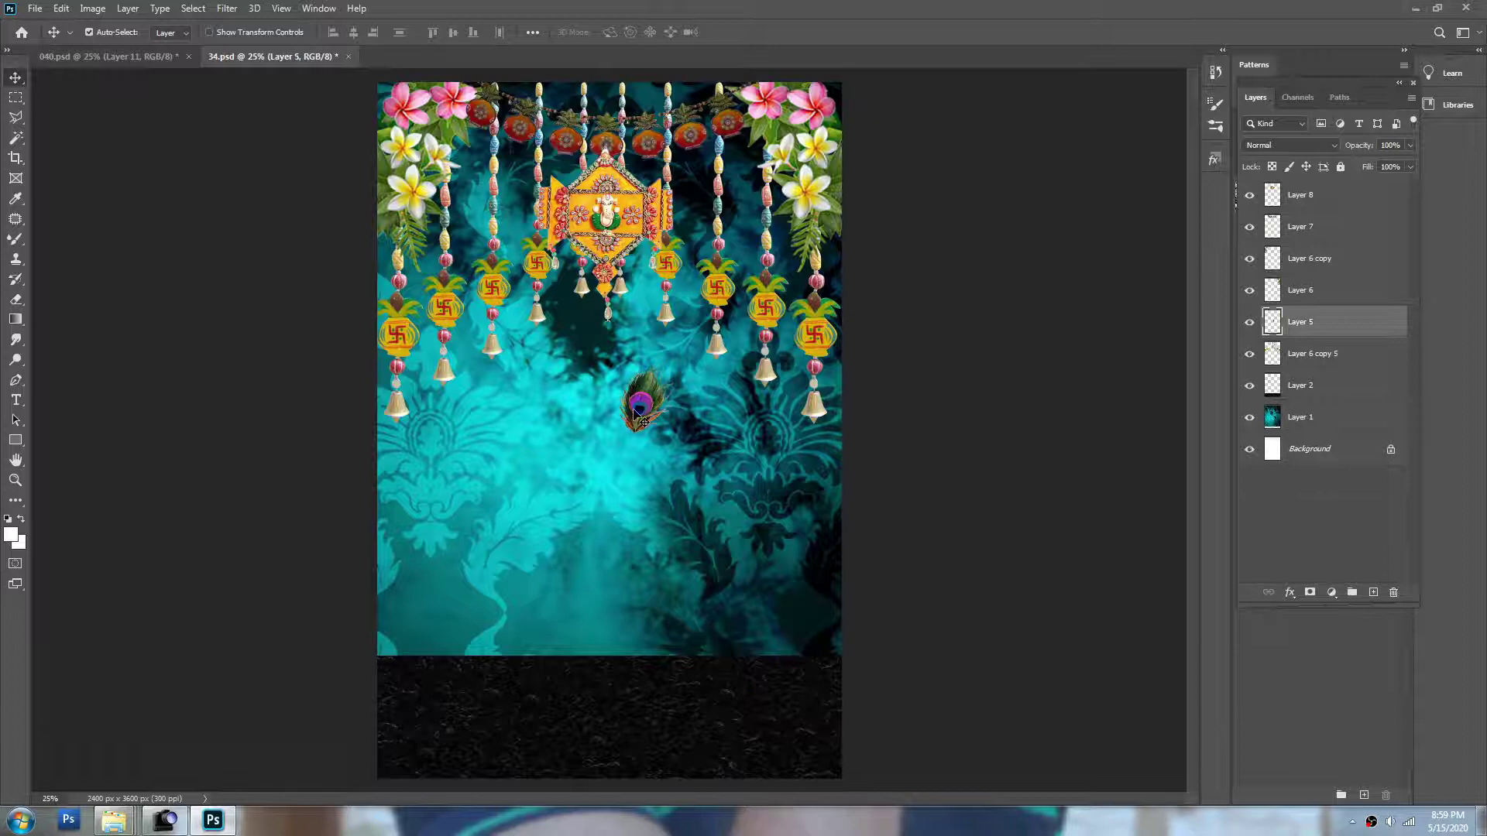
# - Paste the cut-out child into the lower middle of template 34 and delete the black floor strip
pyautogui.hotkey('ctrl', 'v')
pyautogui.moveTo(641, 414); pyautogui.dragTo(672, 639)
pyautogui.click(723, 683)
pyautogui.press('Delete')
# - Align the teal backdrop with the canvas's upper edge and stretch it down to the lower edge
pyautogui.click(592, 555)
pyautogui.click(713, 569)
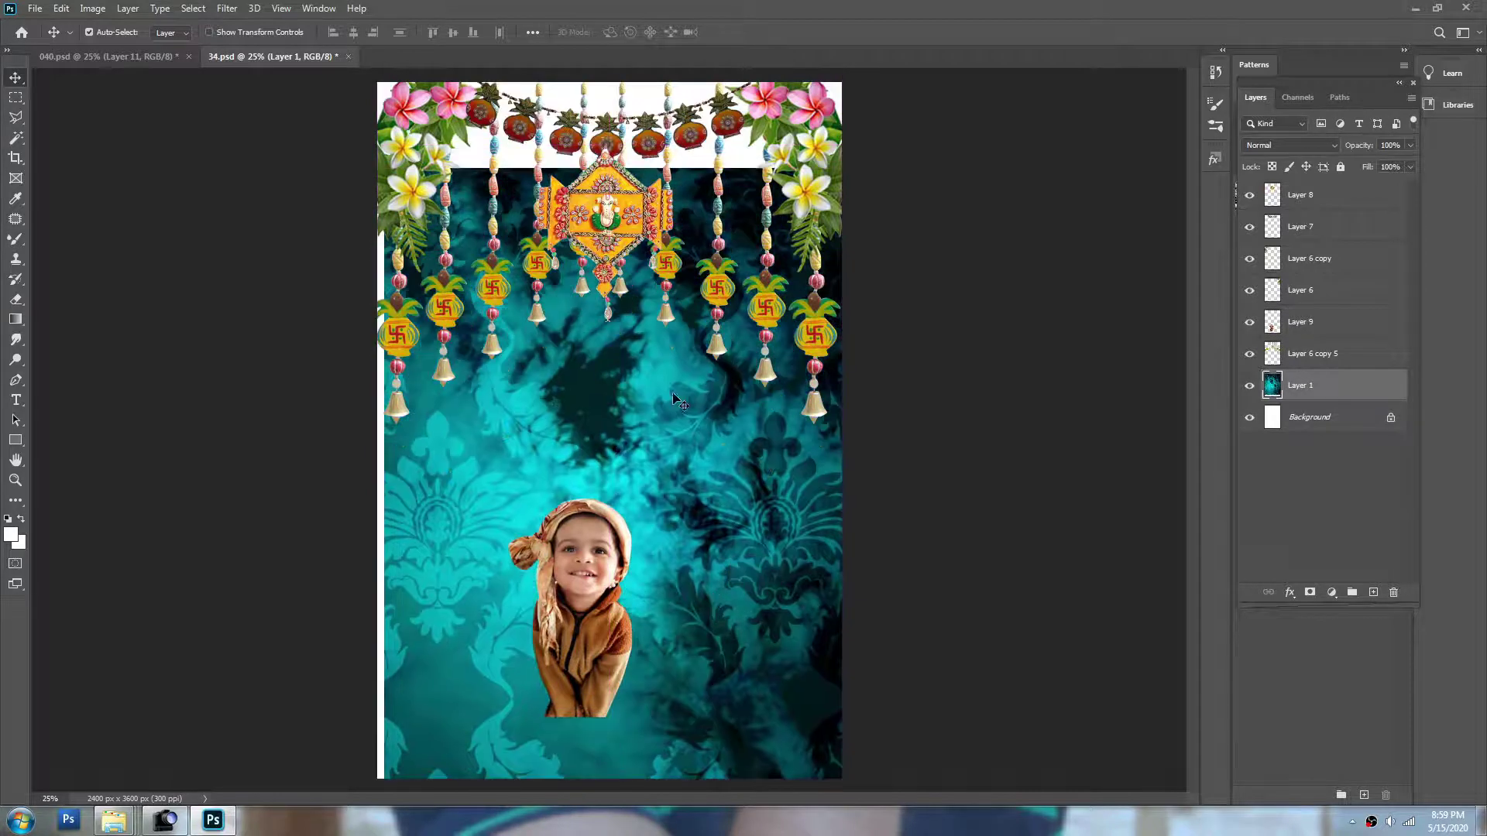
pyautogui.hotkey('ctrl', '-')
pyautogui.click(611, 531)
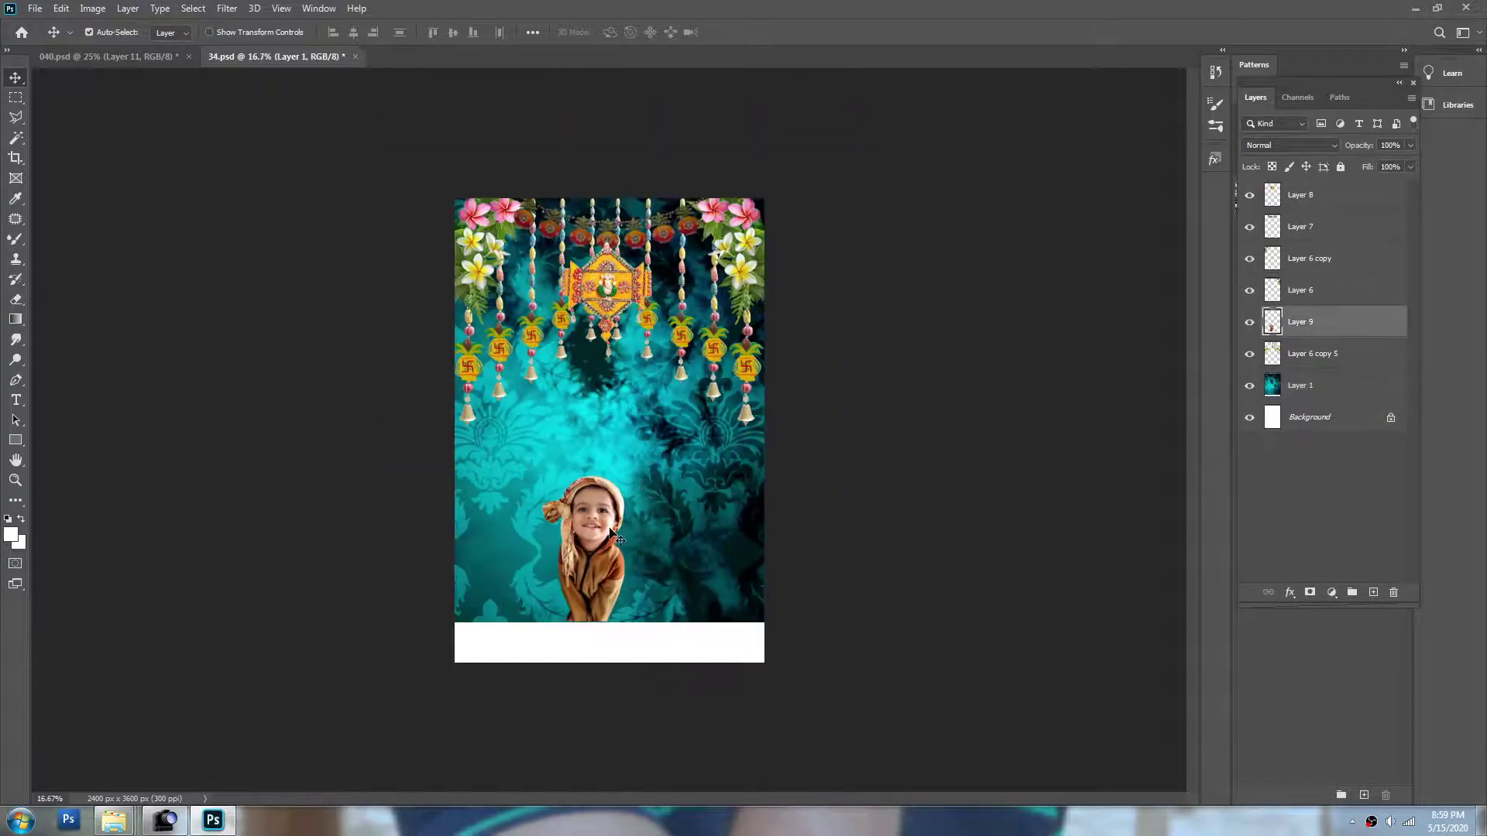
pyautogui.click(693, 545)
pyautogui.hotkey('ctrl', 't')
pyautogui.moveTo(606, 624); pyautogui.dragTo(607, 663)
pyautogui.press('Return')
pyautogui.click(604, 529)
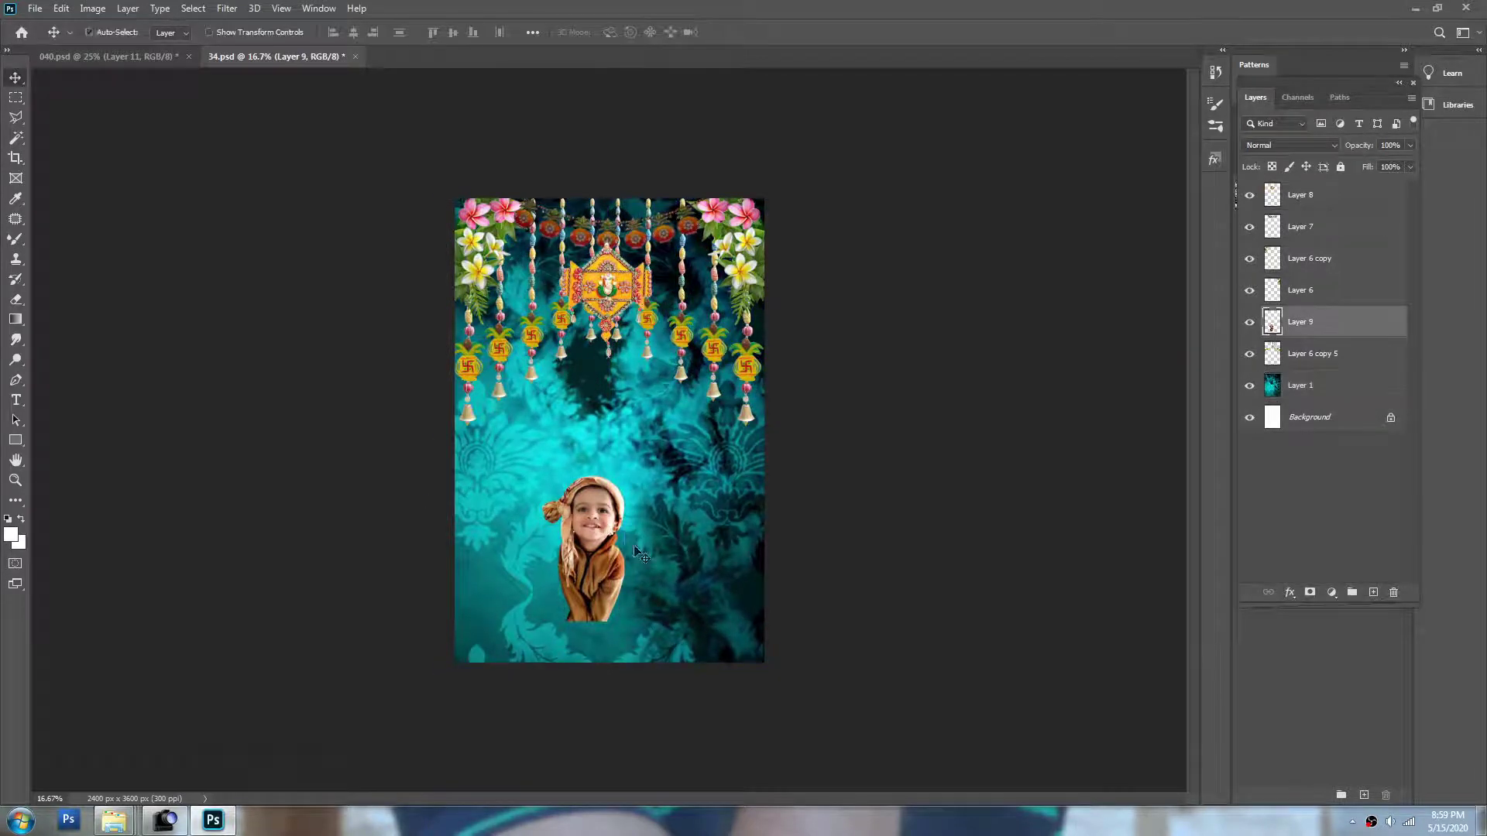
# - Enlarge the child proportionally until the figure fills the area below the hanging ornaments, running past the canvas's lower edge
pyautogui.hotkey('ctrl', 't')
pyautogui.moveTo(595, 624); pyautogui.dragTo(582, 678)
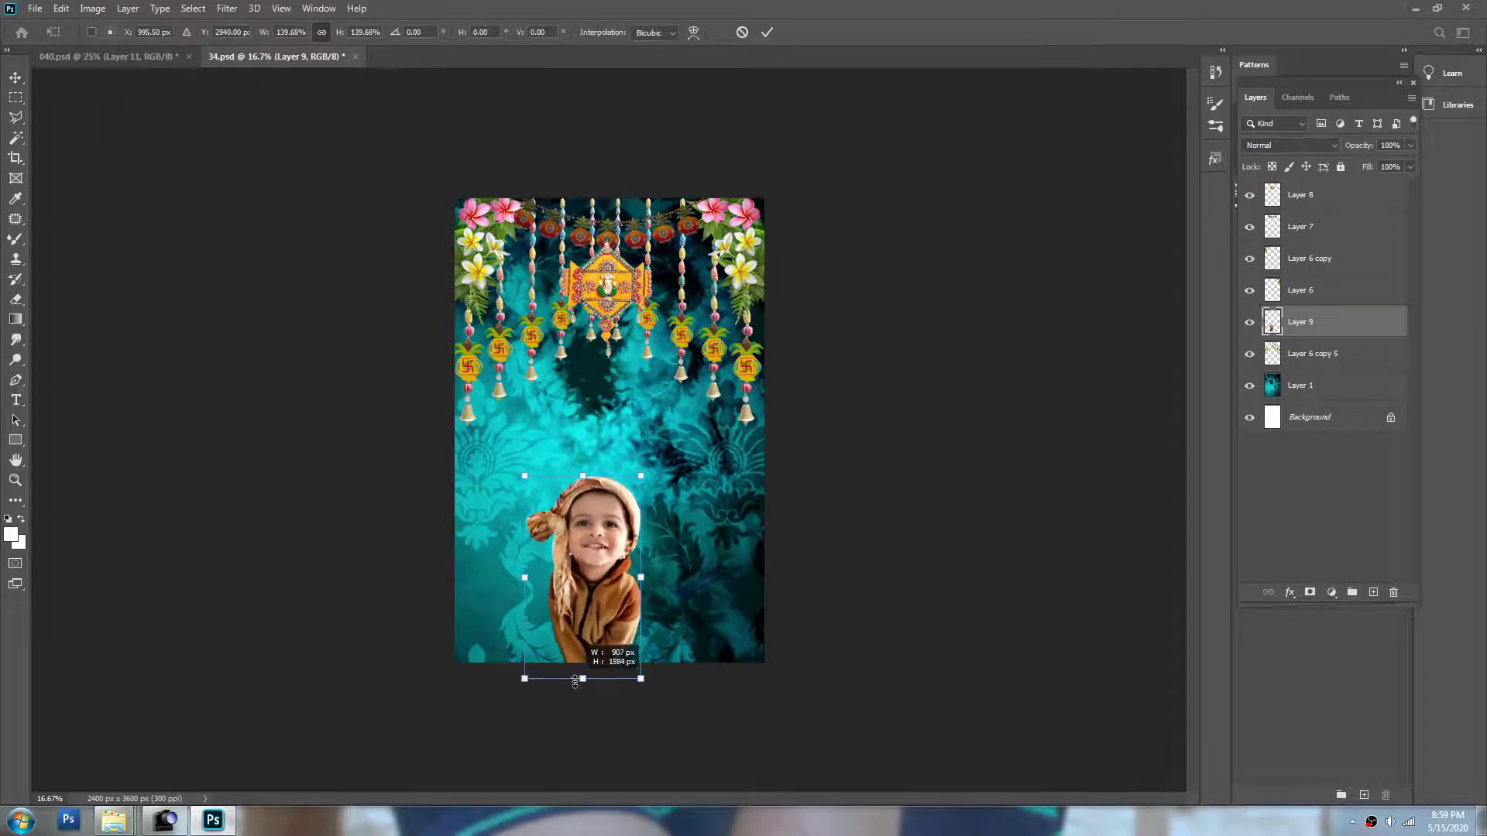
pyautogui.moveTo(582, 475); pyautogui.dragTo(582, 360)
pyautogui.moveTo(593, 426); pyautogui.dragTo(592, 472)
pyautogui.moveTo(673, 415); pyautogui.dragTo(709, 351)
pyautogui.press('Return')
# - Close template 34 and return to the 040.psd composition
pyautogui.keyDown('ctrl'); pyautogui.click(631, 379); pyautogui.keyUp('ctrl')
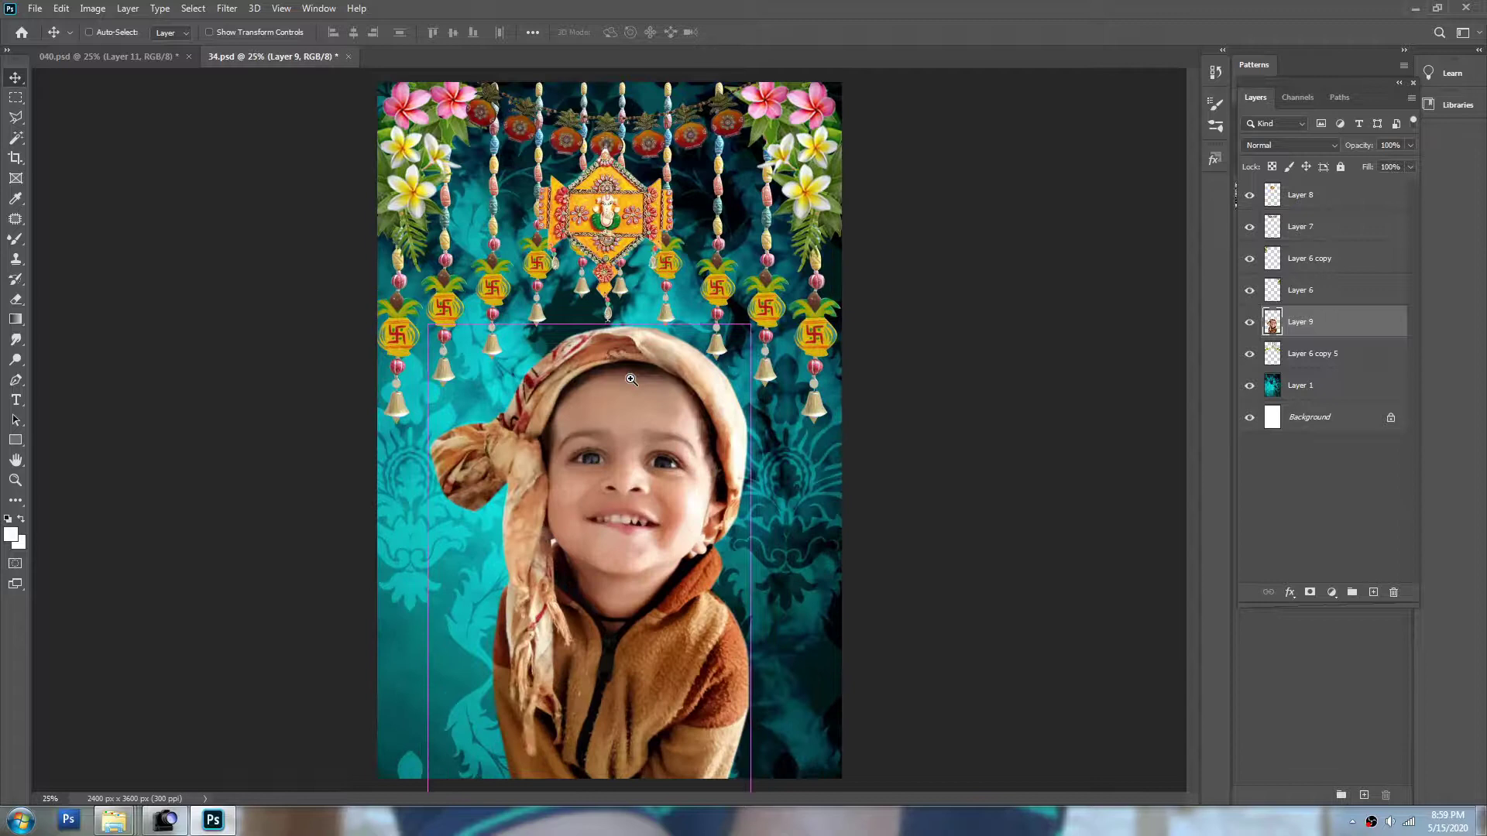
pyautogui.hotkey('ctrl', 'w')
pyautogui.click(737, 305)
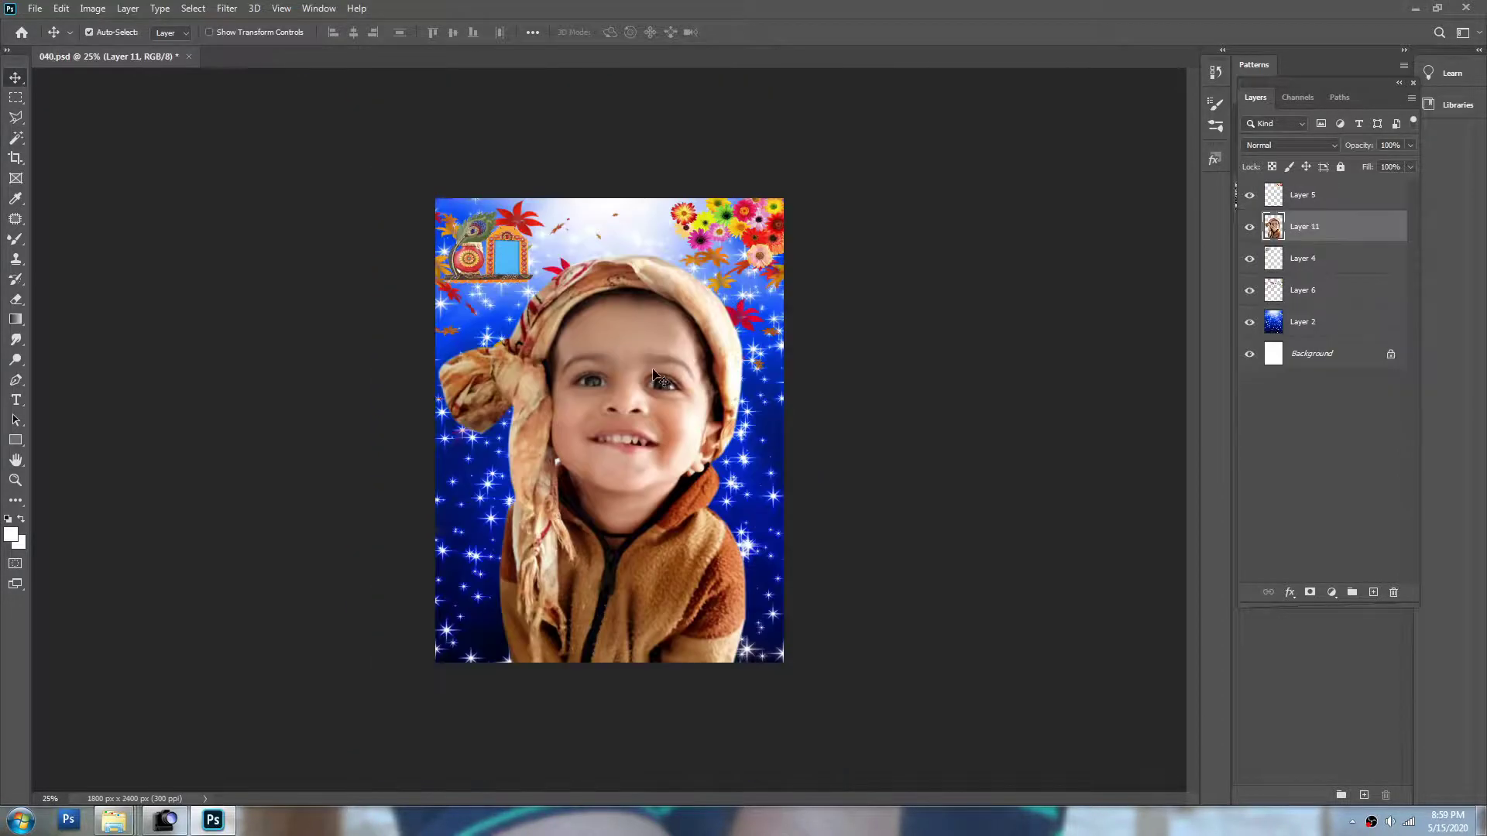
# - Shift the starry blue backdrop layer's hue to about -22 with Hue/Saturation
pyautogui.click(750, 454)
pyautogui.hotkey('ctrl', 'u')
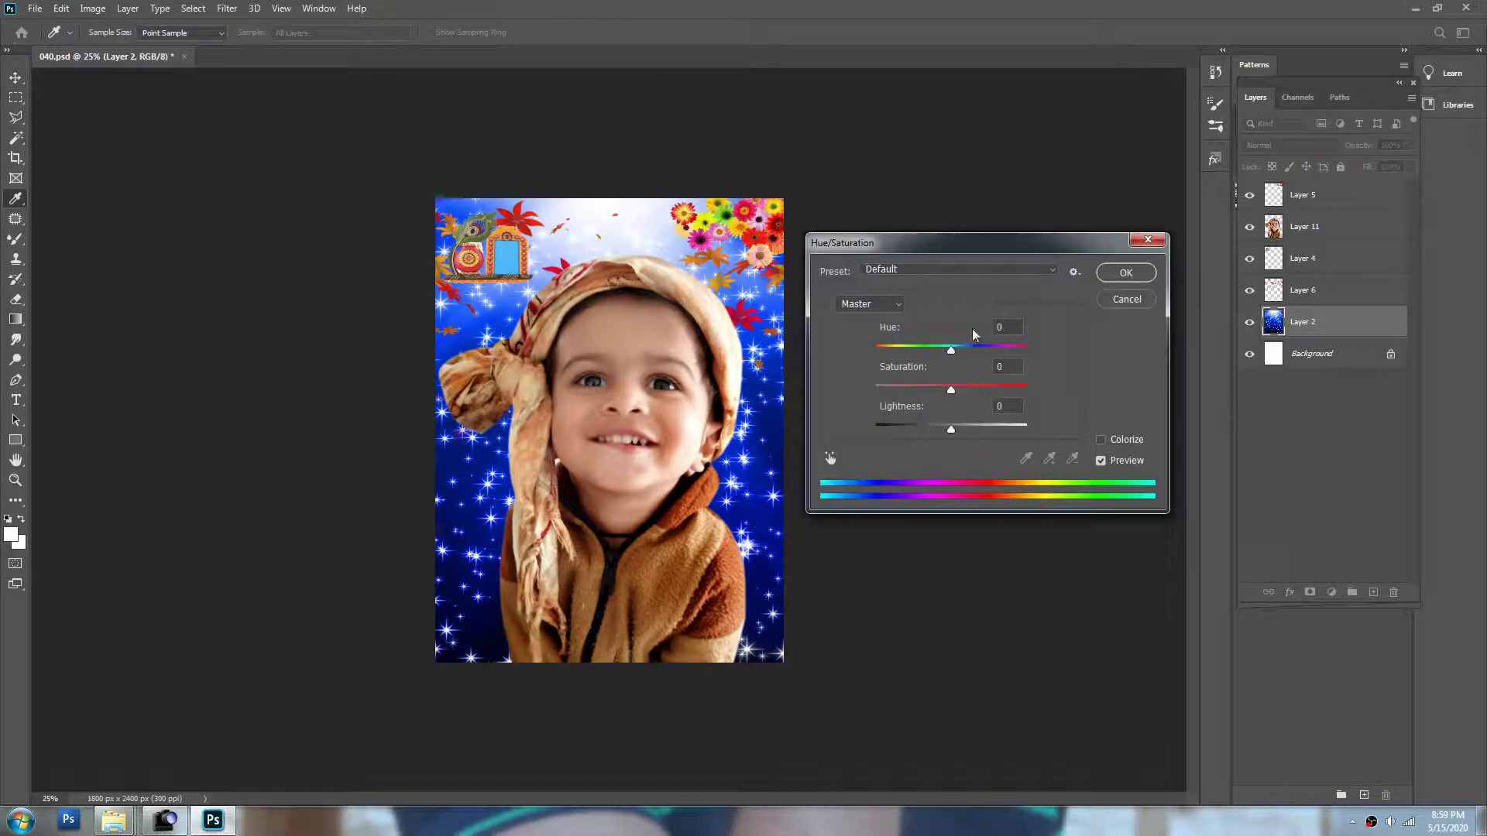
pyautogui.moveTo(972, 348); pyautogui.dragTo(937, 353)
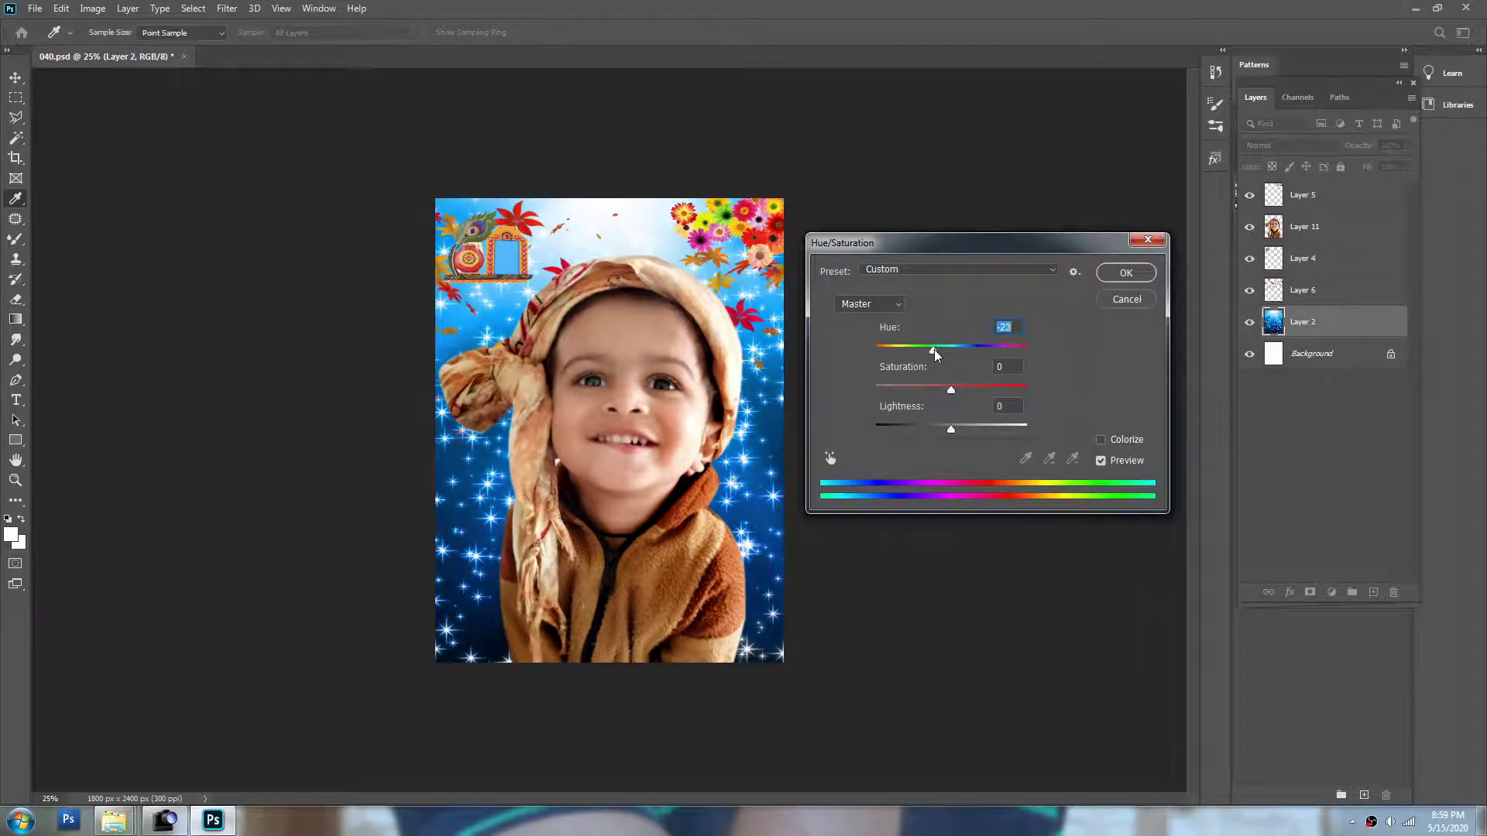
pyautogui.click(1112, 271)
# - Rotate the child's layer very slightly with Free Transform
pyautogui.click(669, 370)
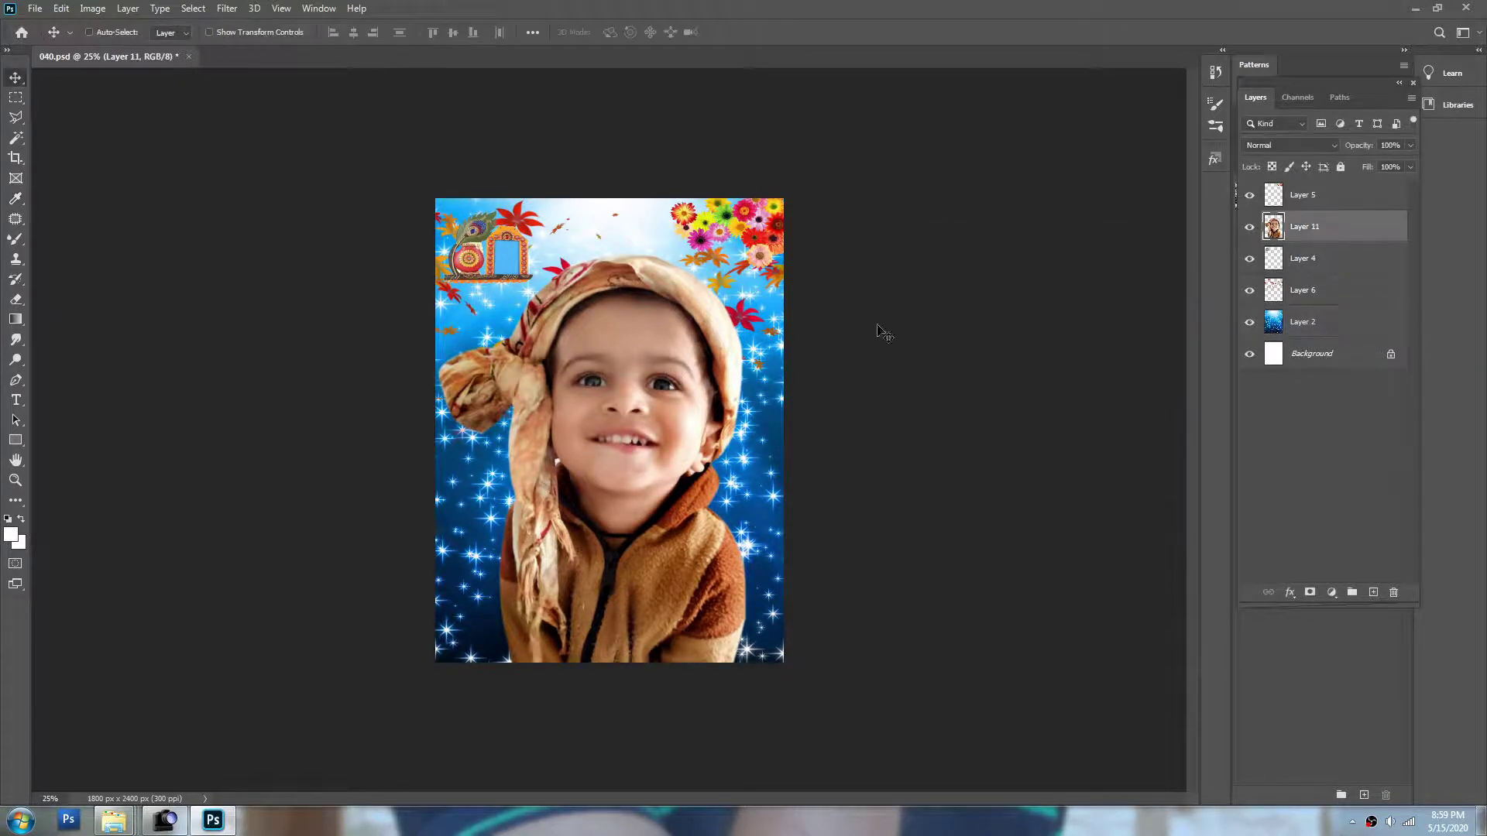
pyautogui.hotkey('ctrl', 't')
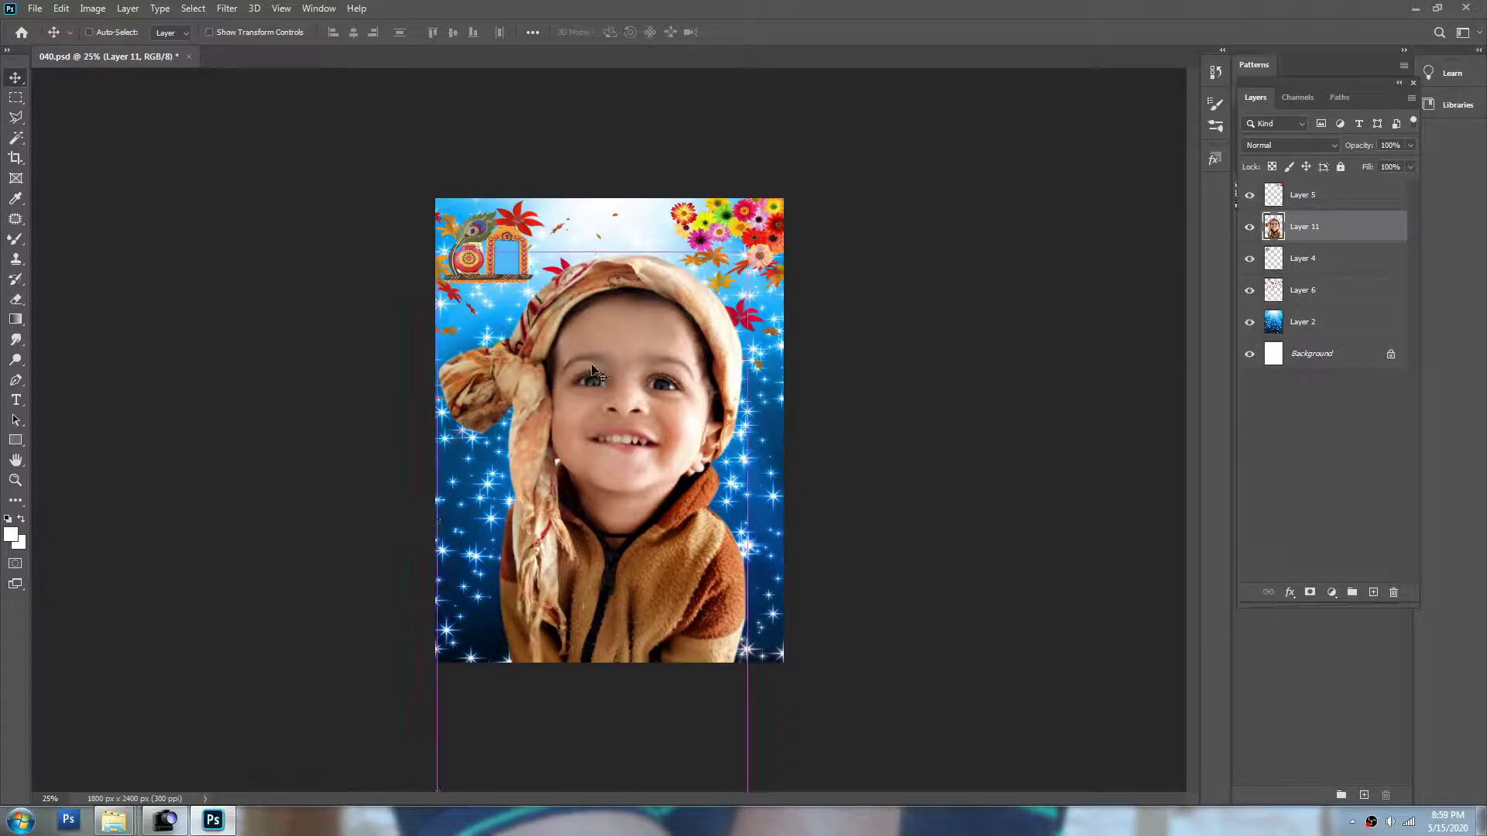
pyautogui.moveTo(359, 356); pyautogui.dragTo(356, 352)
pyautogui.press('Return')
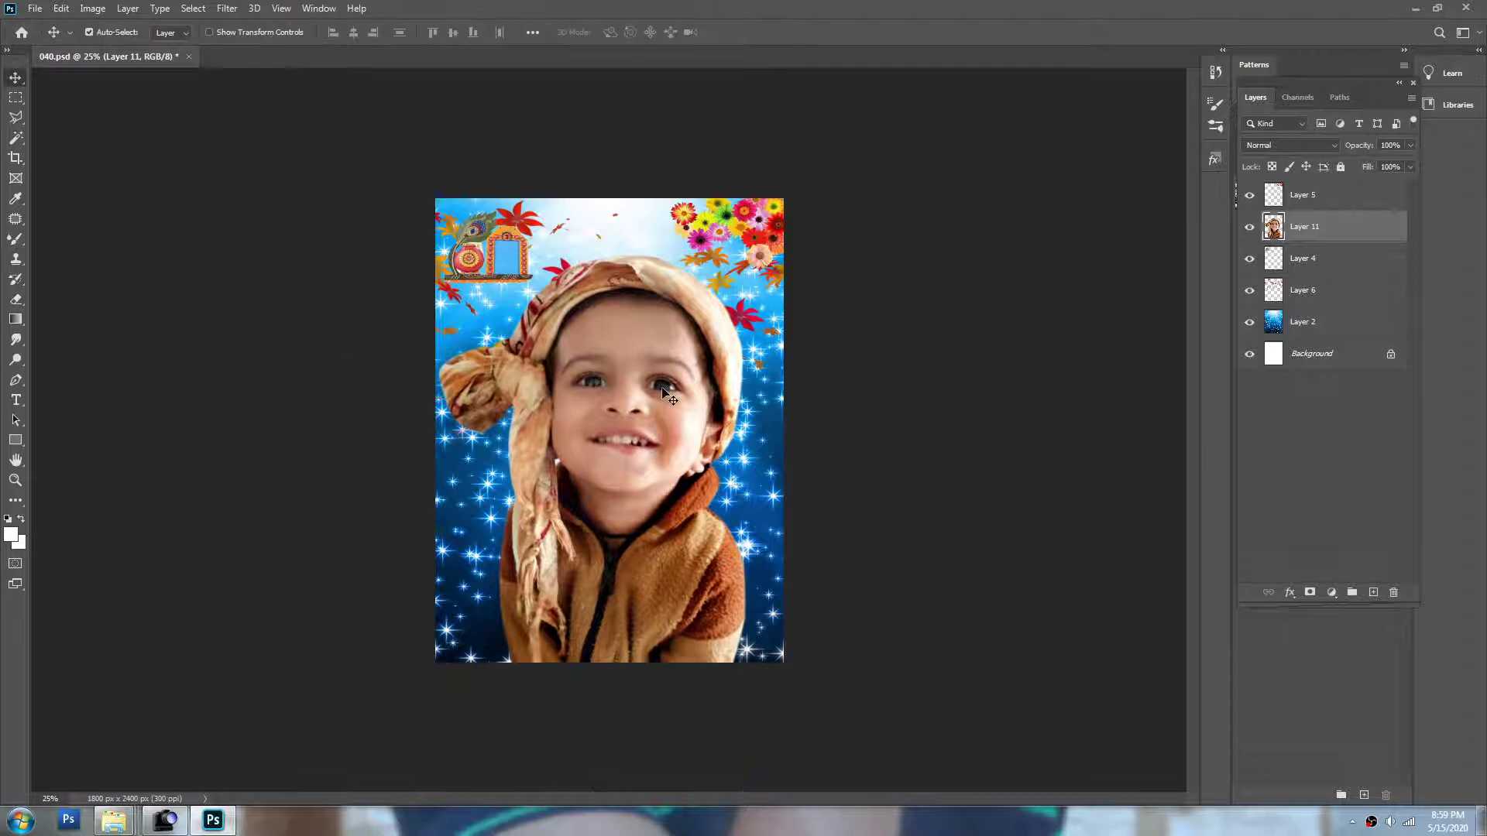
# - Merge all visible layers into the background and duplicate the merged image onto a new layer
pyautogui.hotkey('ctrl', 'shift', 'e')
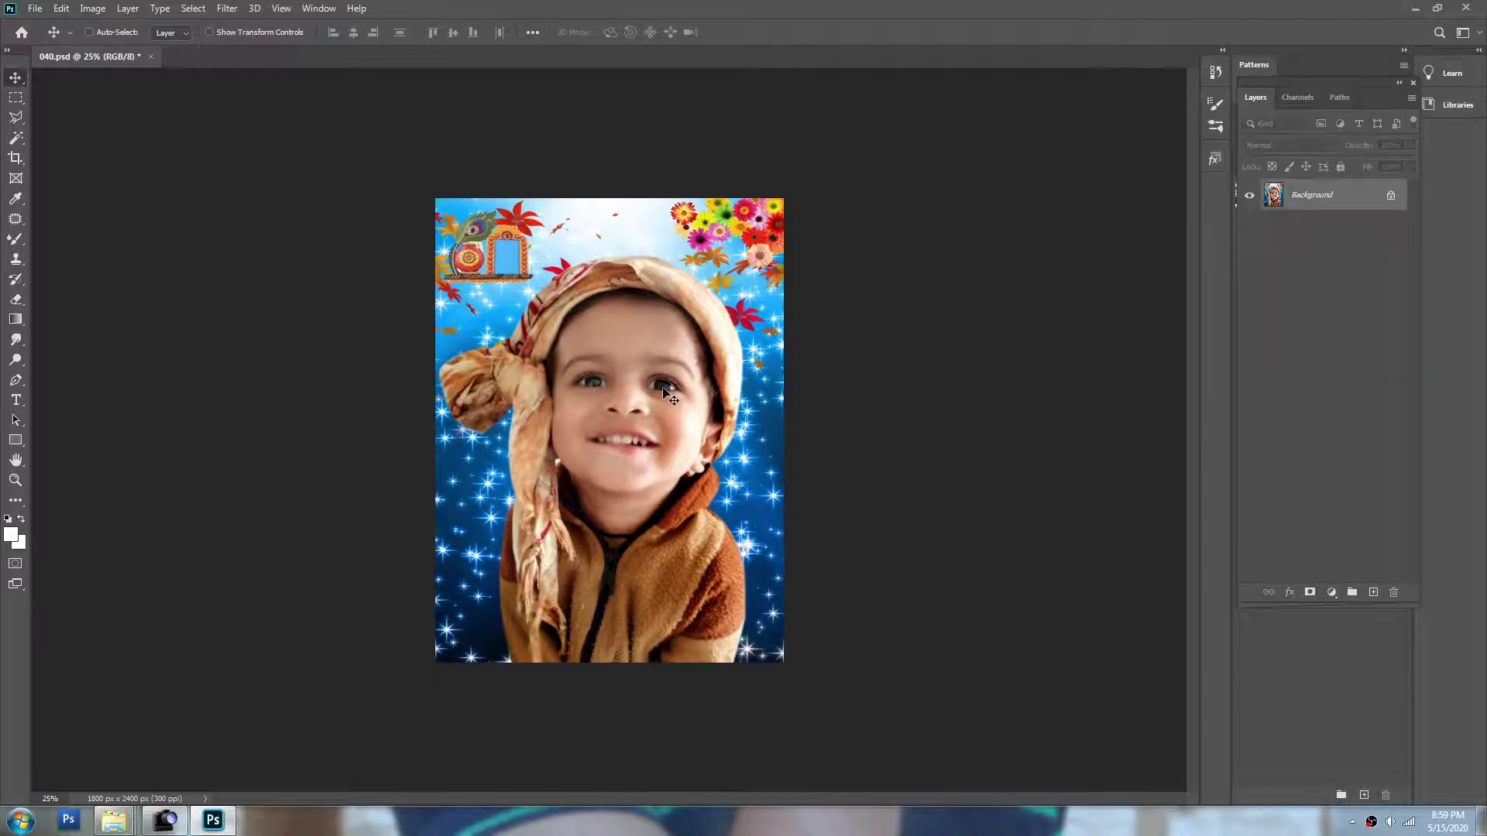
pyautogui.hotkey('ctrl', '+')
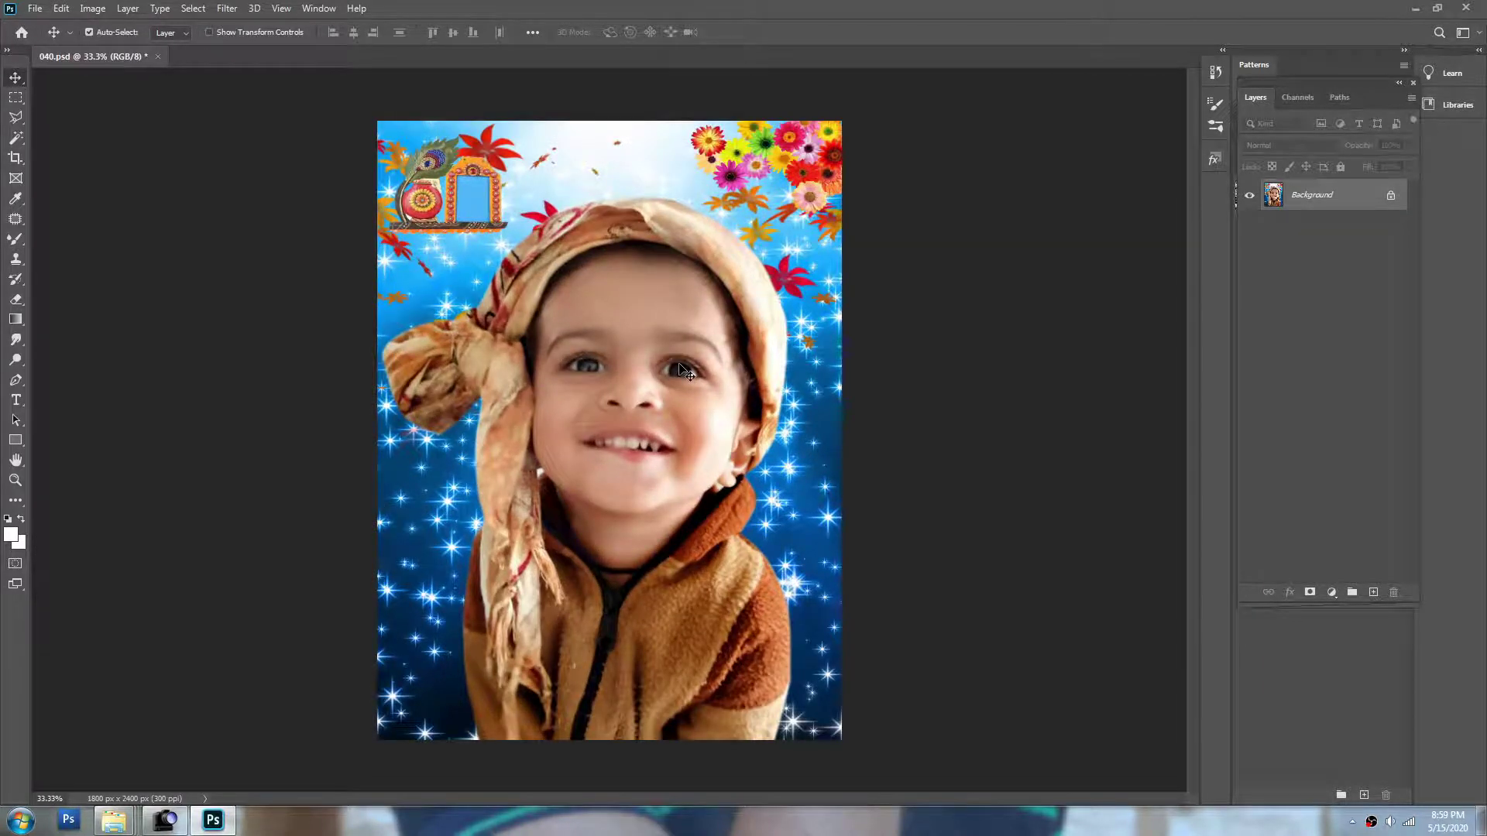
pyautogui.hotkey('ctrl', 'j')
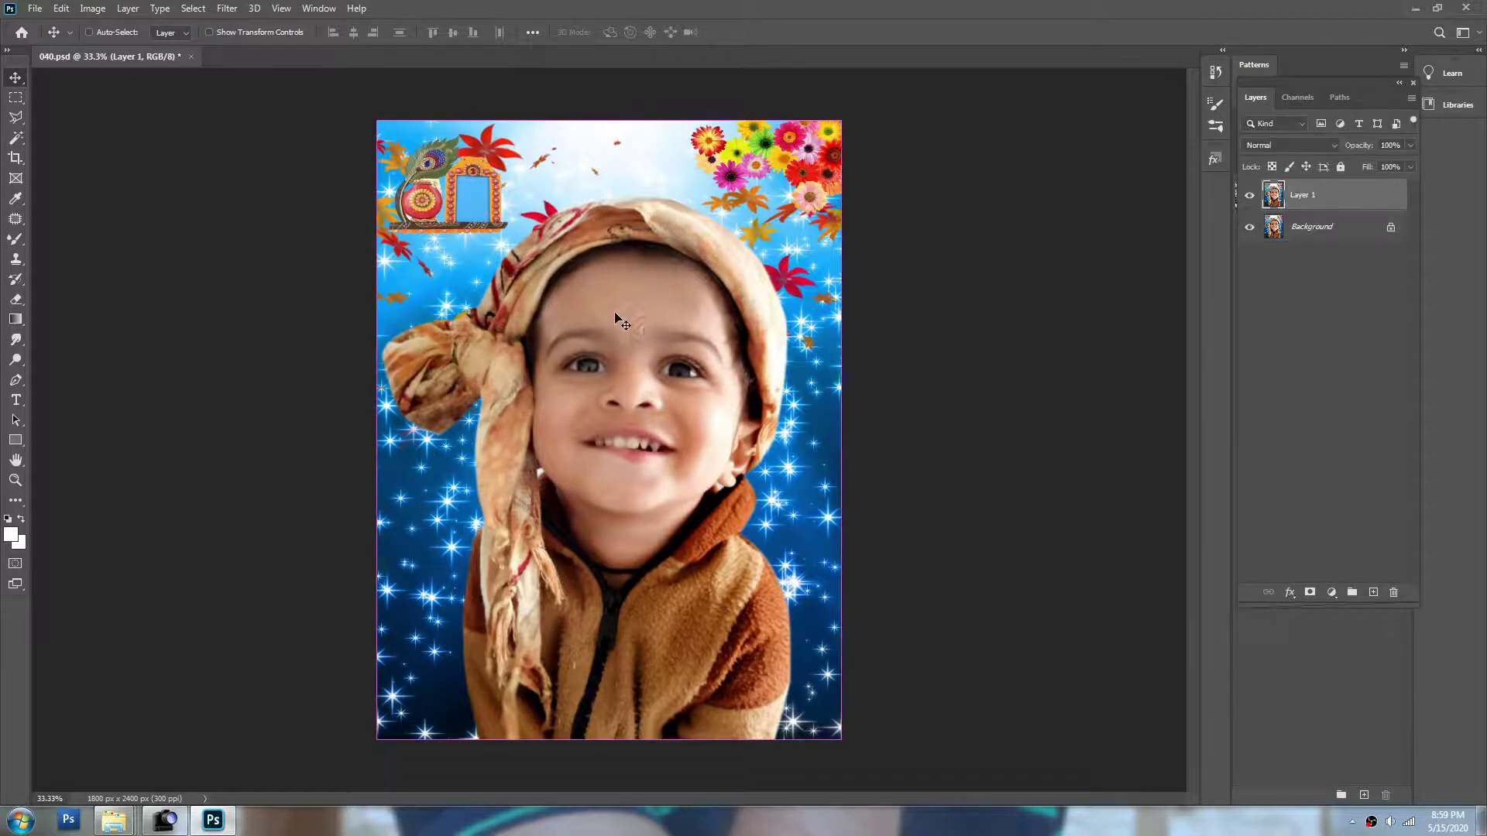
# - Apply the GREYCstoration noise filter at strength 111 to the duplicated layer
pyautogui.click(226, 9)
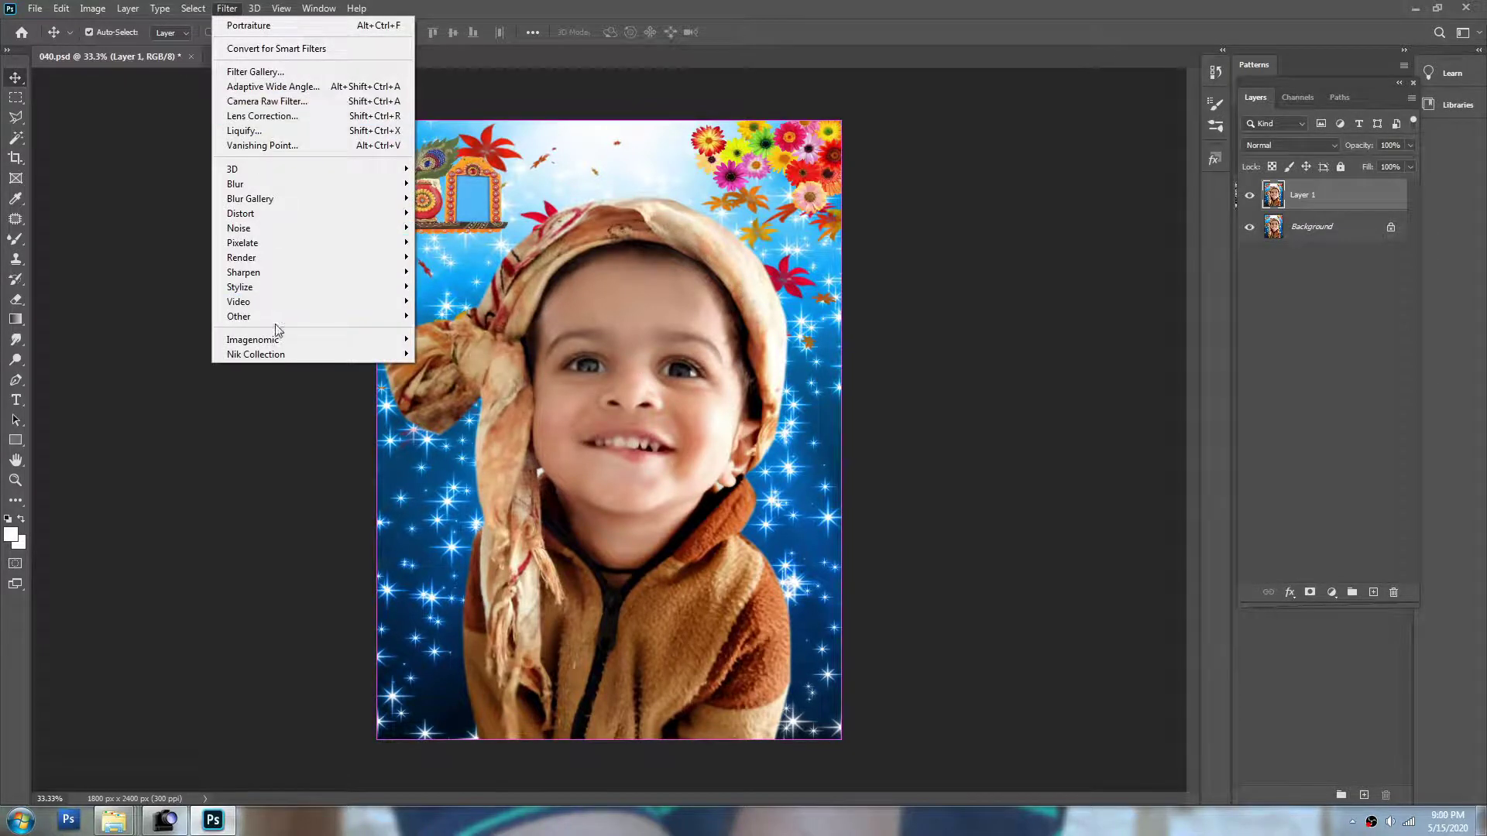
pyautogui.moveTo(279, 341)
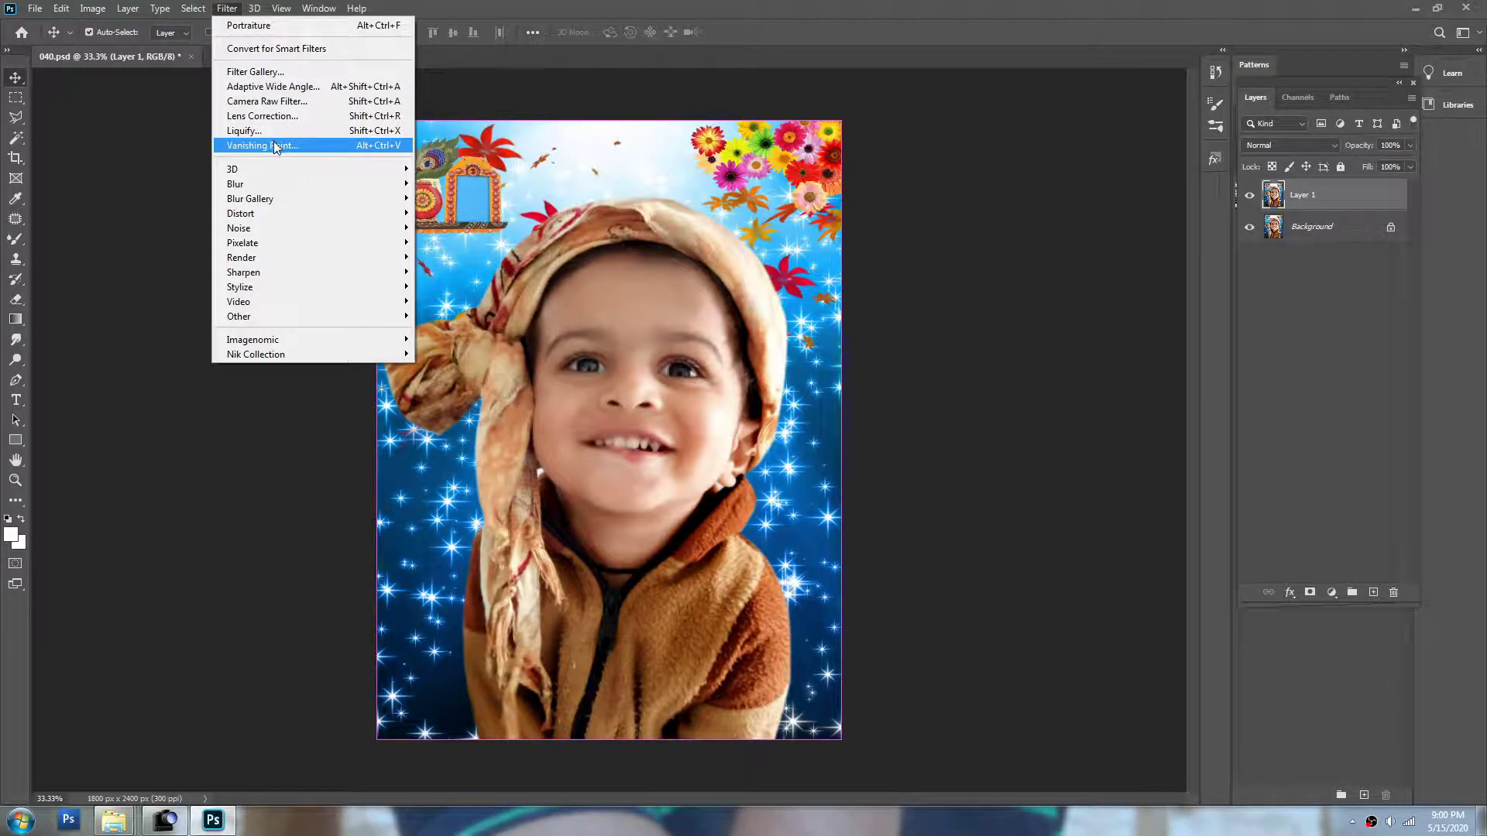
pyautogui.moveTo(288, 228)
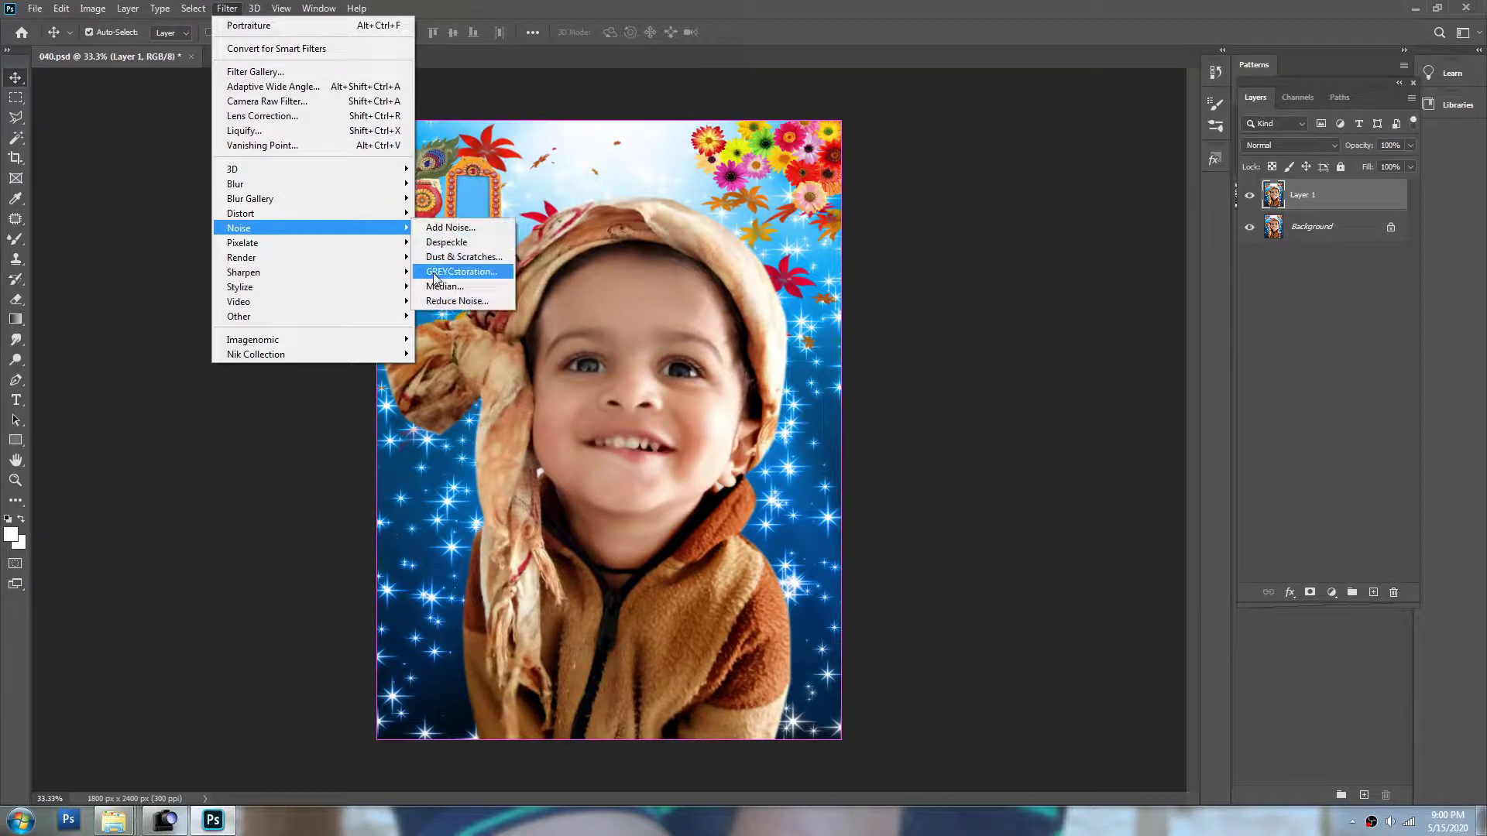
pyautogui.click(436, 277)
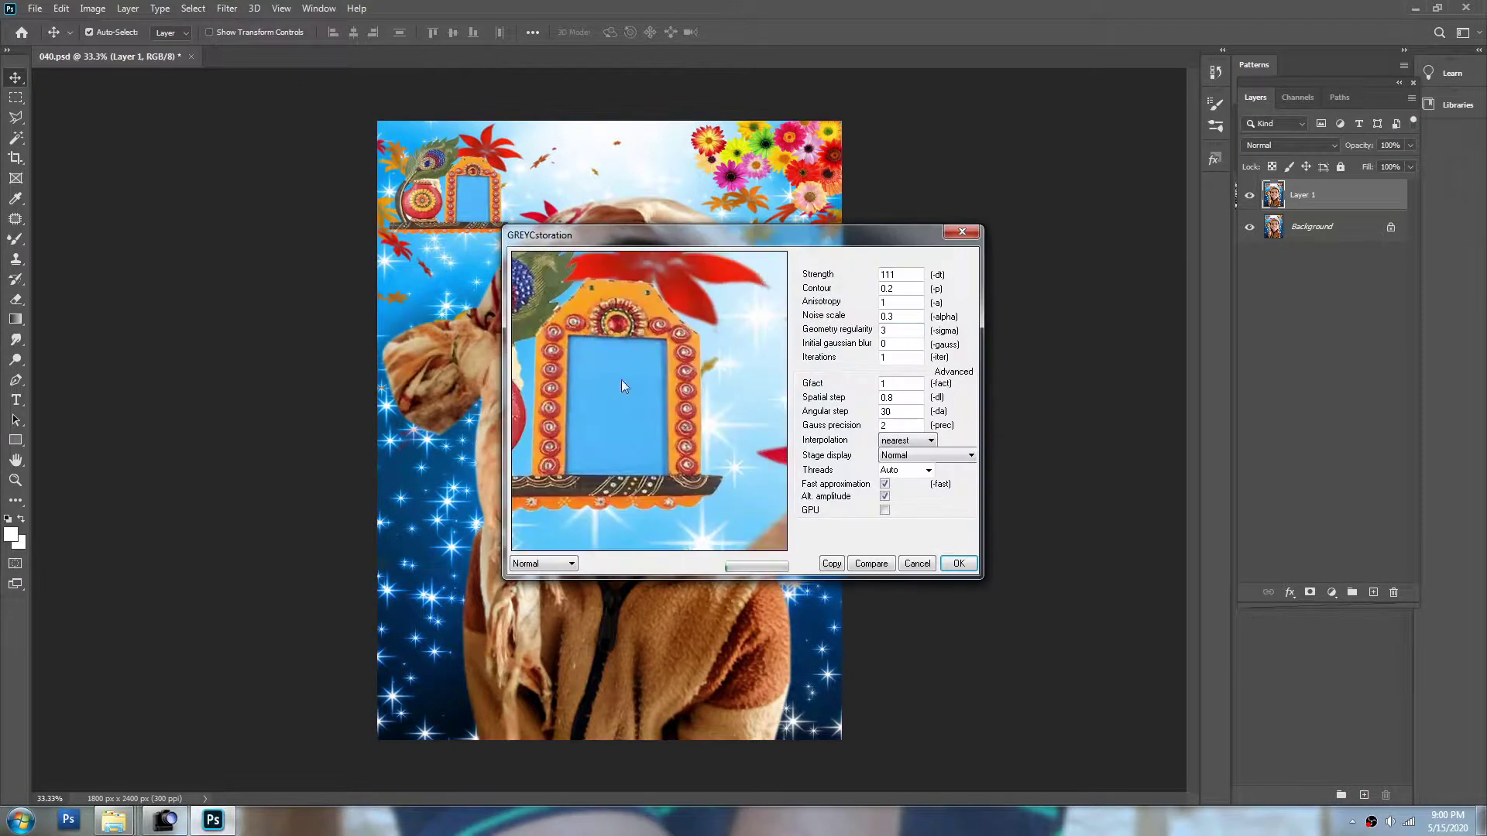
pyautogui.moveTo(704, 430); pyautogui.dragTo(685, 293)
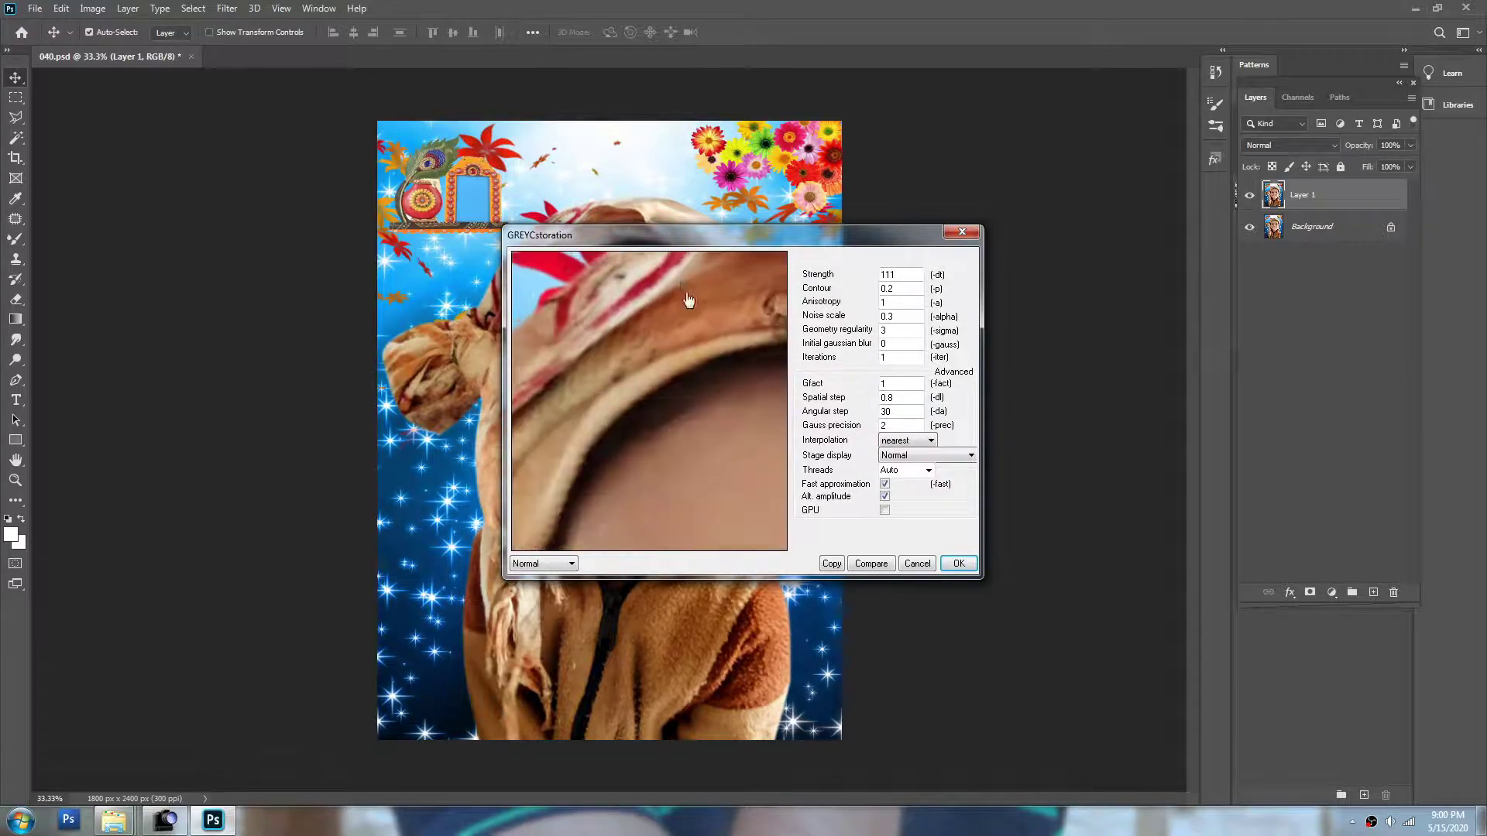
pyautogui.click(958, 563)
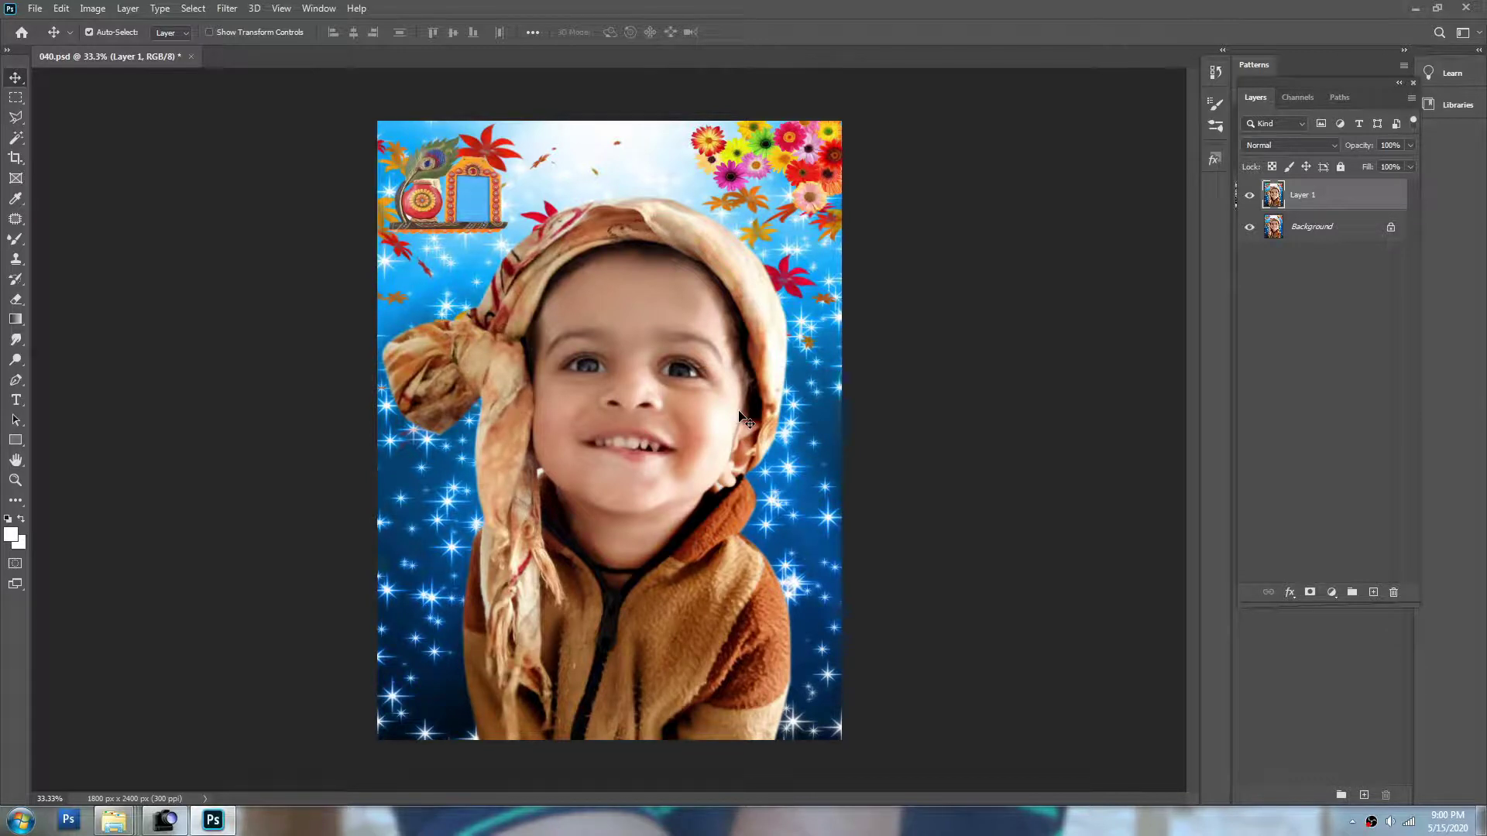
# - Erase the child's eyes and mouth from the filtered layer with a soft Eraser reduced to 175 px
pyautogui.keyDown('ctrl'); pyautogui.click(671, 303); pyautogui.keyUp('ctrl')
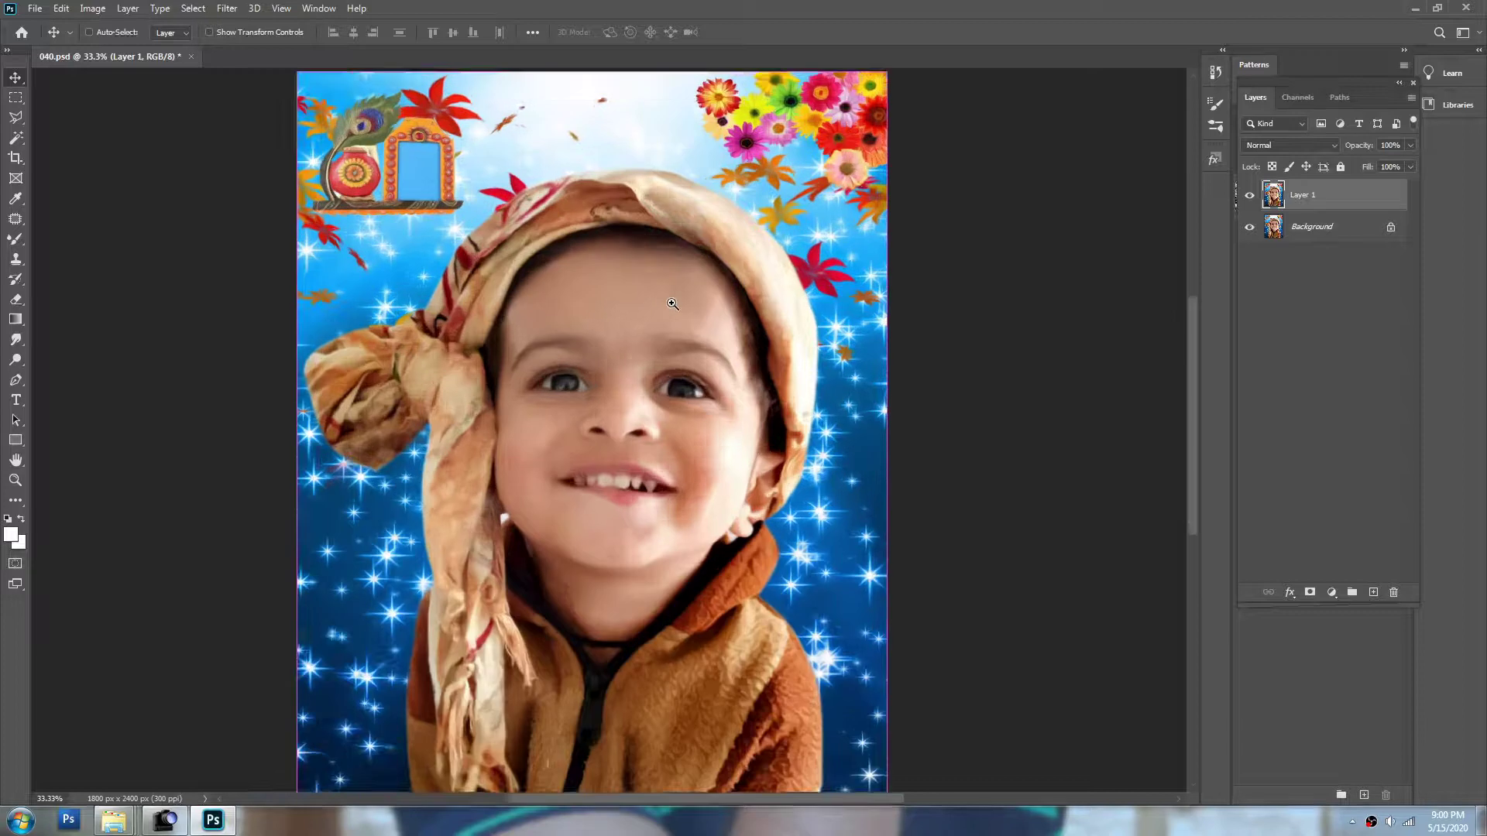
pyautogui.keyDown('ctrl'); pyautogui.click(671, 303); pyautogui.keyUp('ctrl')
pyautogui.keyDown('alt'); pyautogui.click(672, 302); pyautogui.keyUp('alt')
pyautogui.keyDown('alt'); pyautogui.click(672, 303); pyautogui.keyUp('alt')
pyautogui.keyDown('alt'); pyautogui.click(672, 302); pyautogui.keyUp('alt')
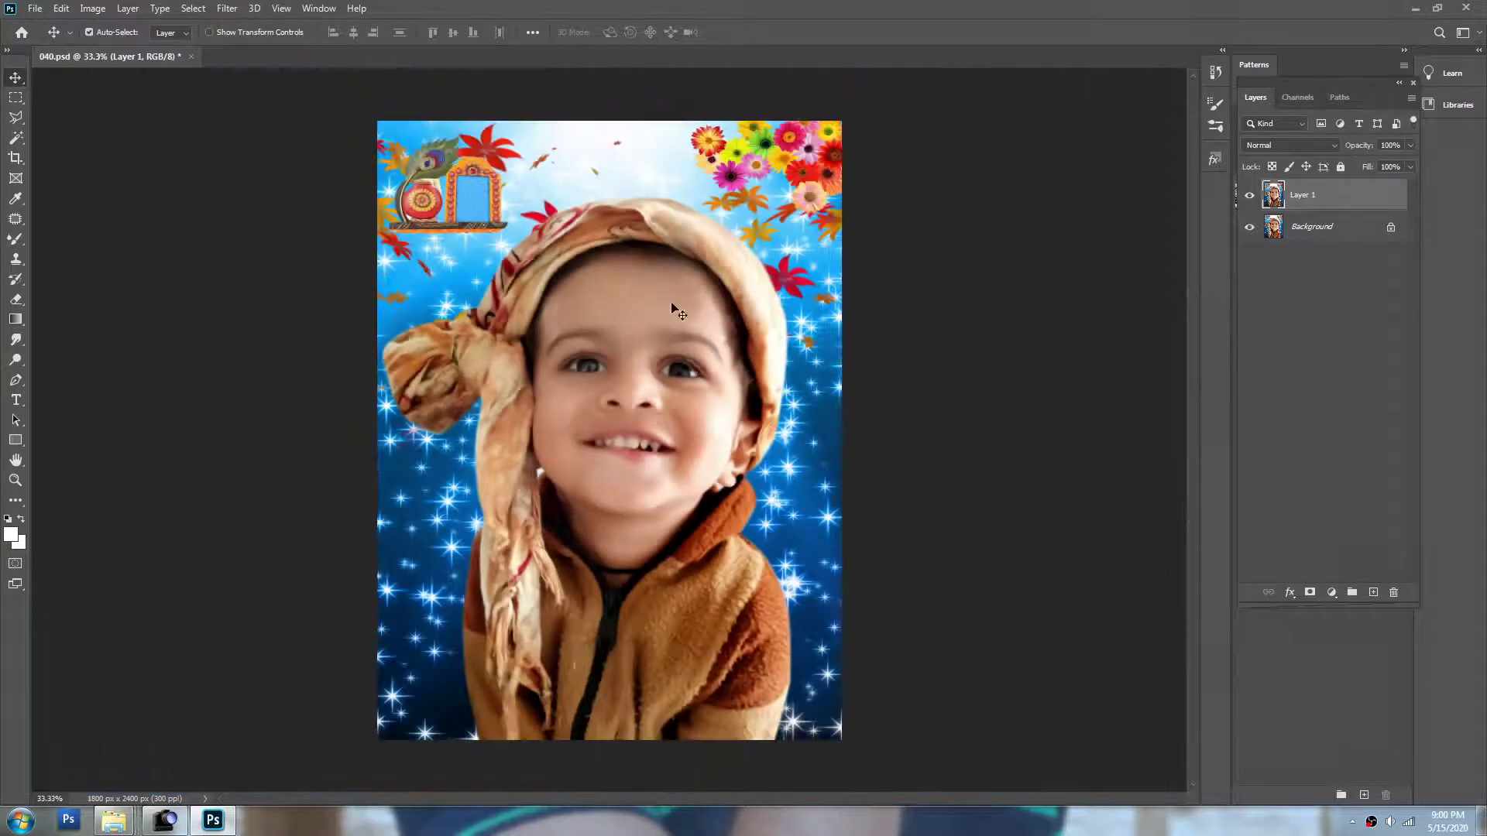
pyautogui.press('e')
pyautogui.press('[')
pyautogui.press('[')
pyautogui.press('[')
pyautogui.press('[')
pyautogui.press('[')
pyautogui.press('[')
pyautogui.press('[')
pyautogui.press('[')
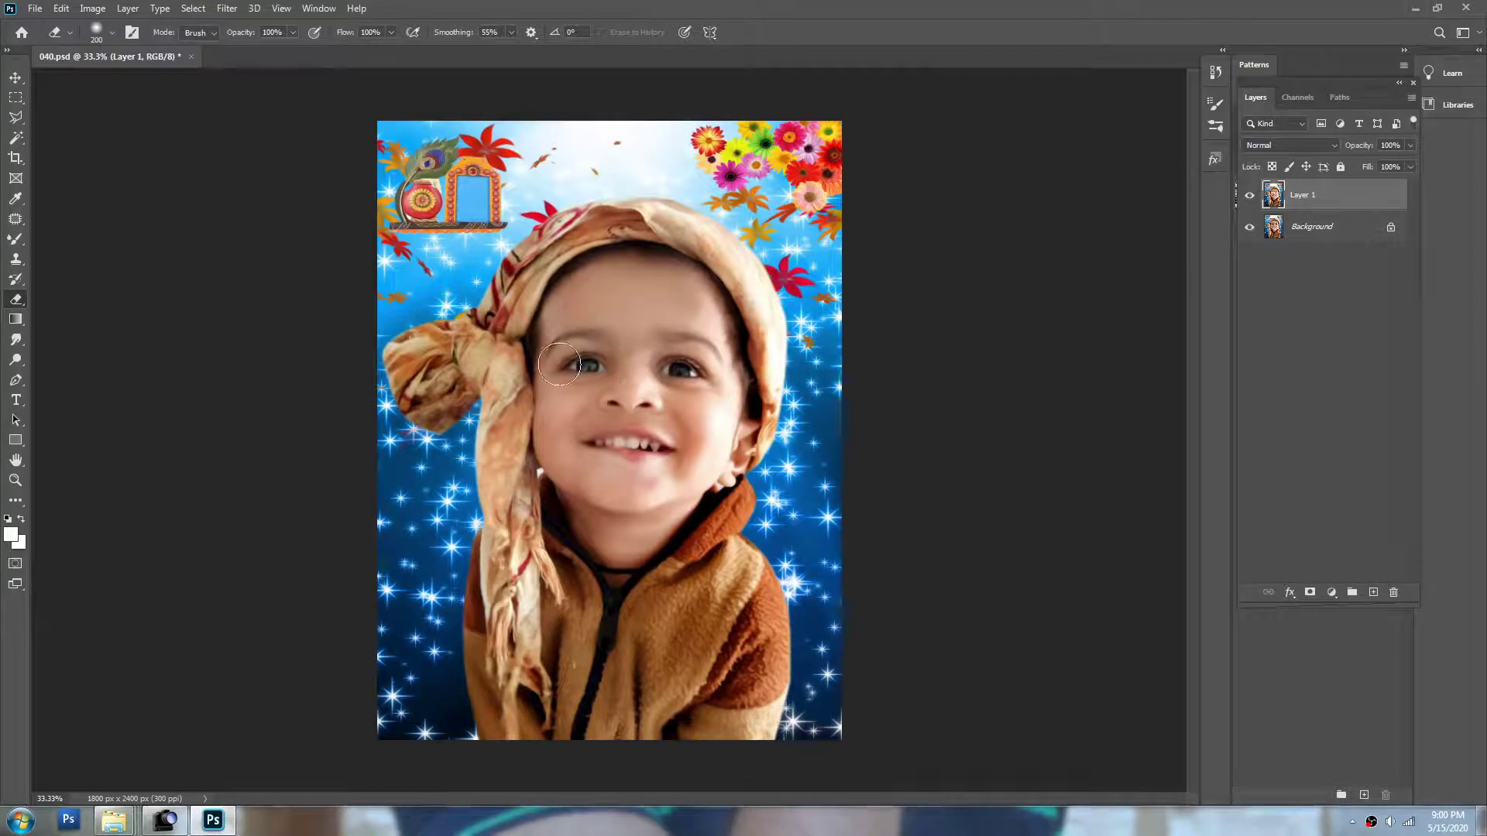
pyautogui.press('[')
pyautogui.press('v')
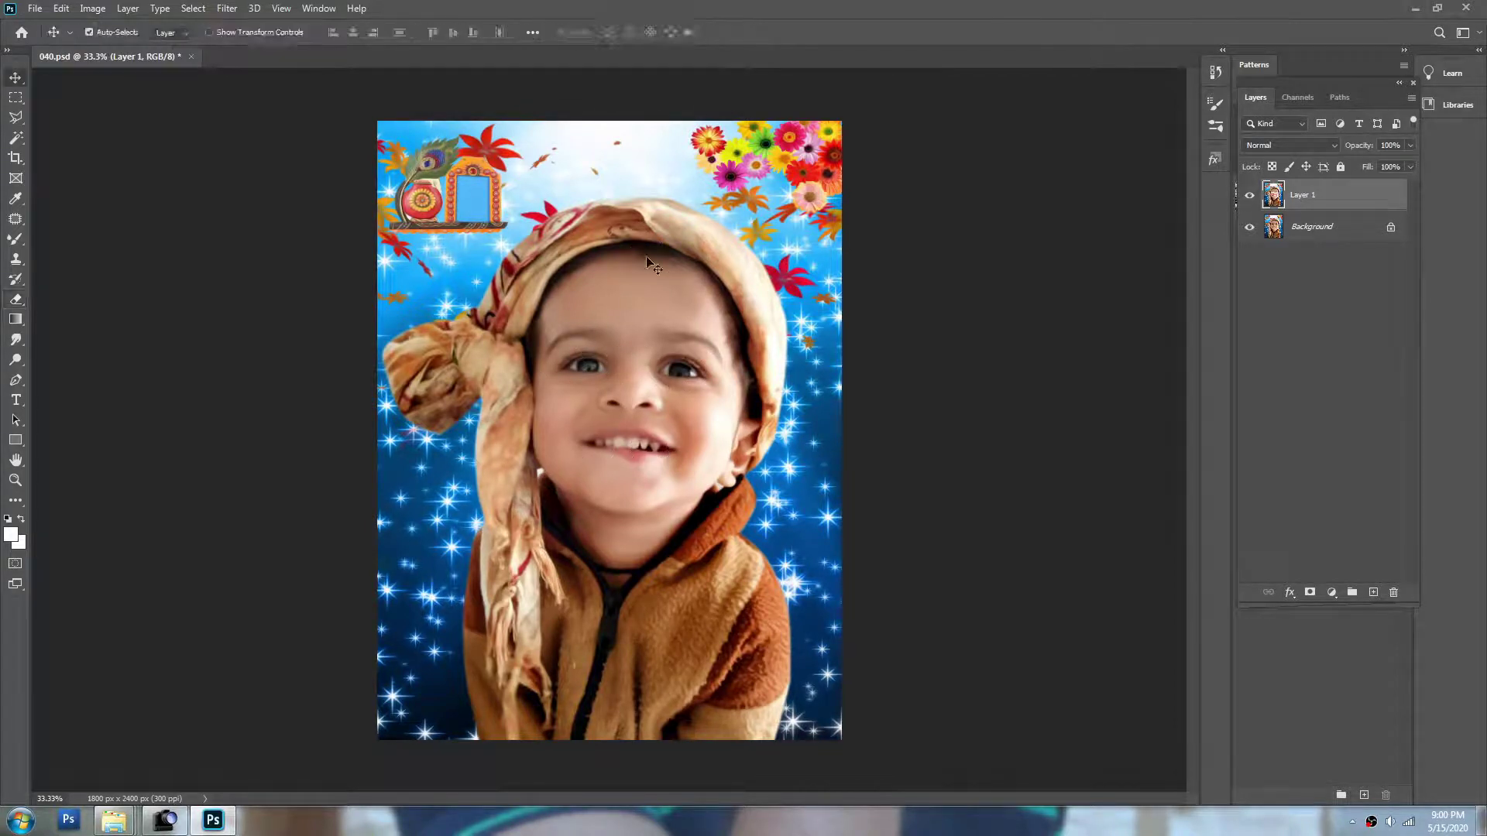
pyautogui.press('e')
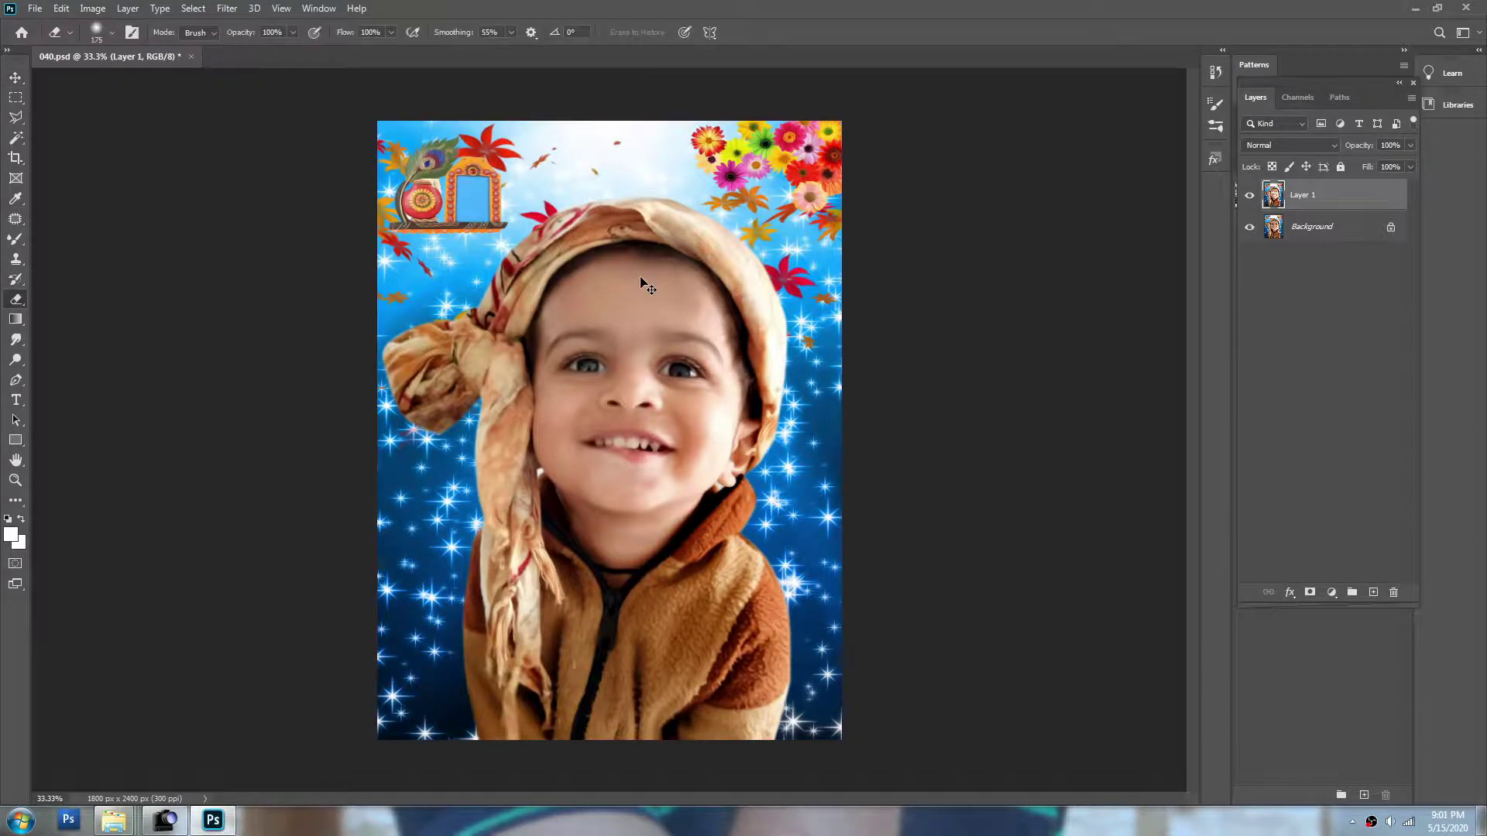
pyautogui.press('v')
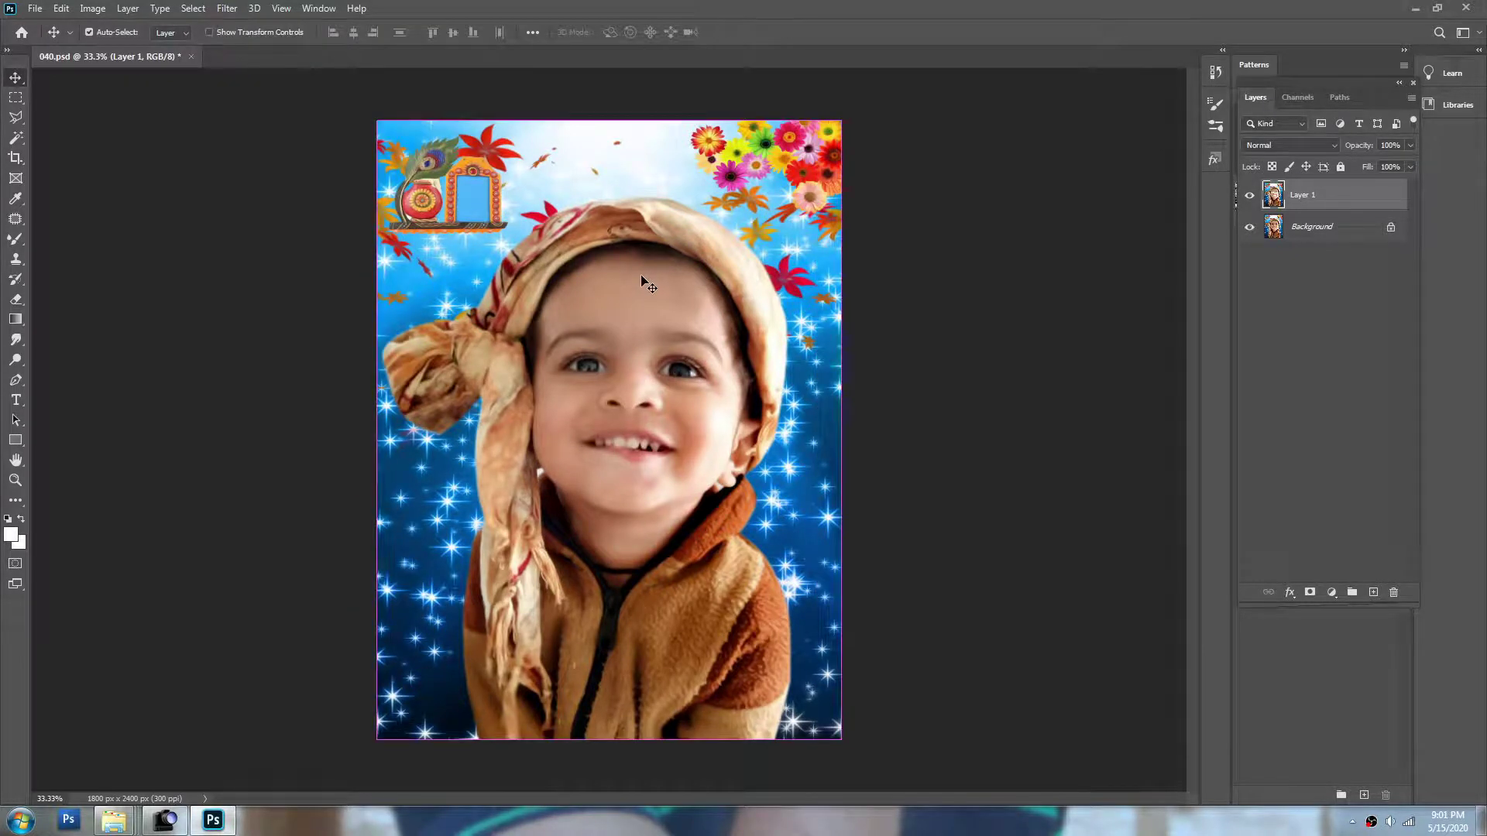
pyautogui.press('c')
pyautogui.press('Escape')
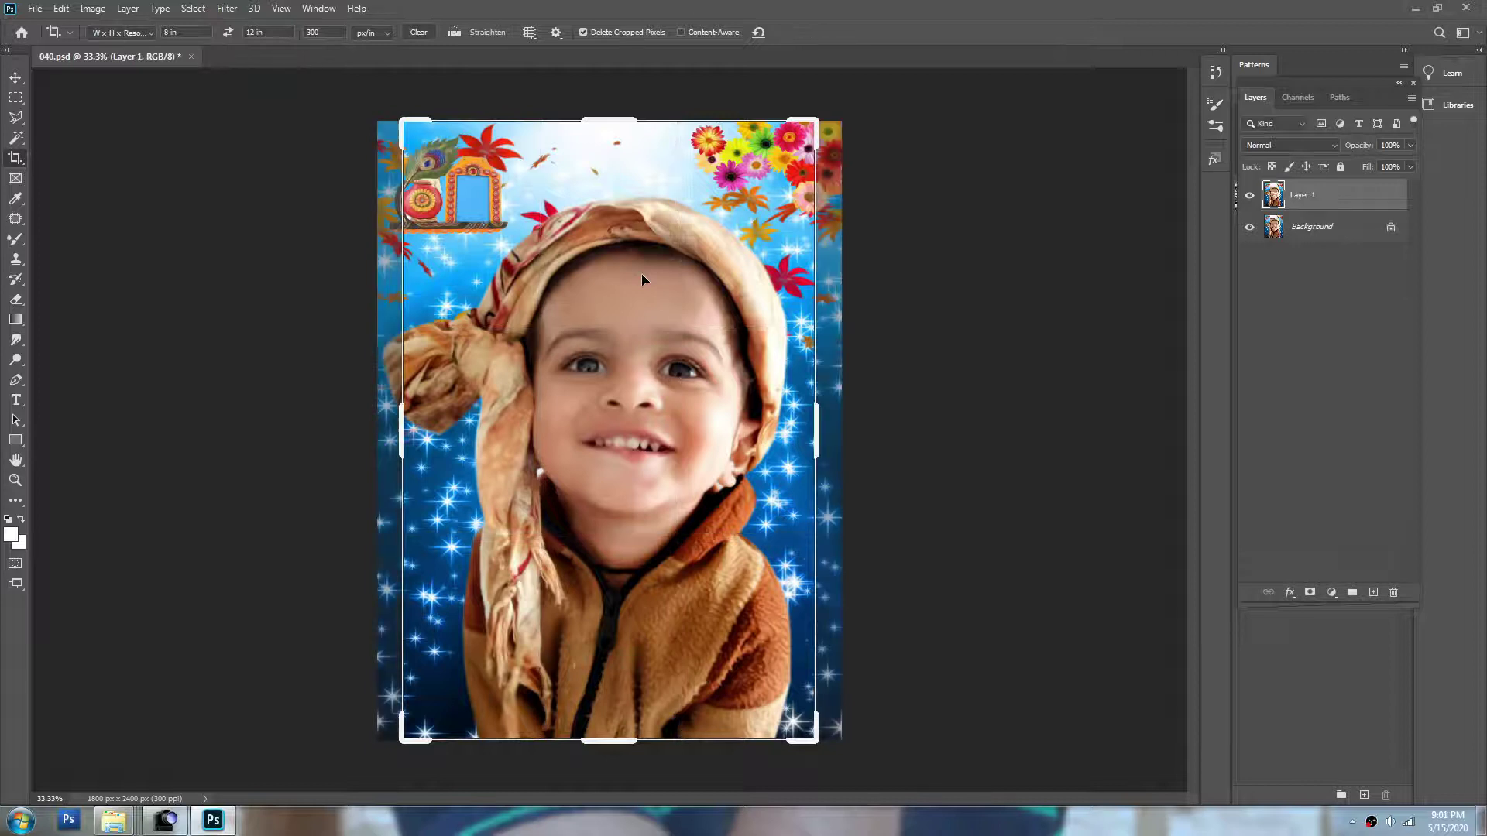
pyautogui.press('v')
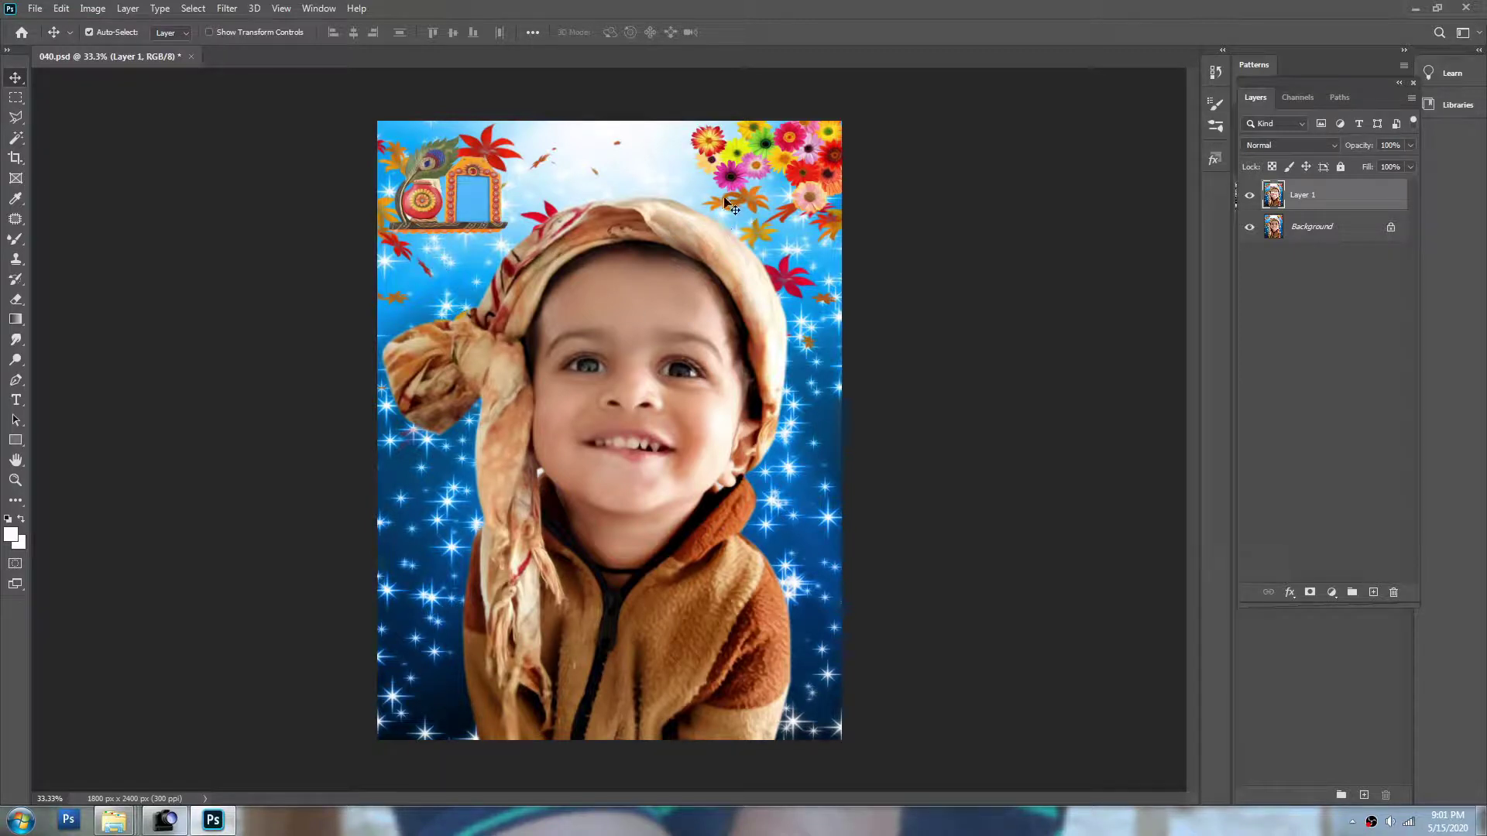
# - Try to scale the filtered layer down slightly from its upper-right corner
pyautogui.hotkey('ctrl', 't')
pyautogui.moveTo(842, 119); pyautogui.dragTo(818, 152)
pyautogui.press('Return')
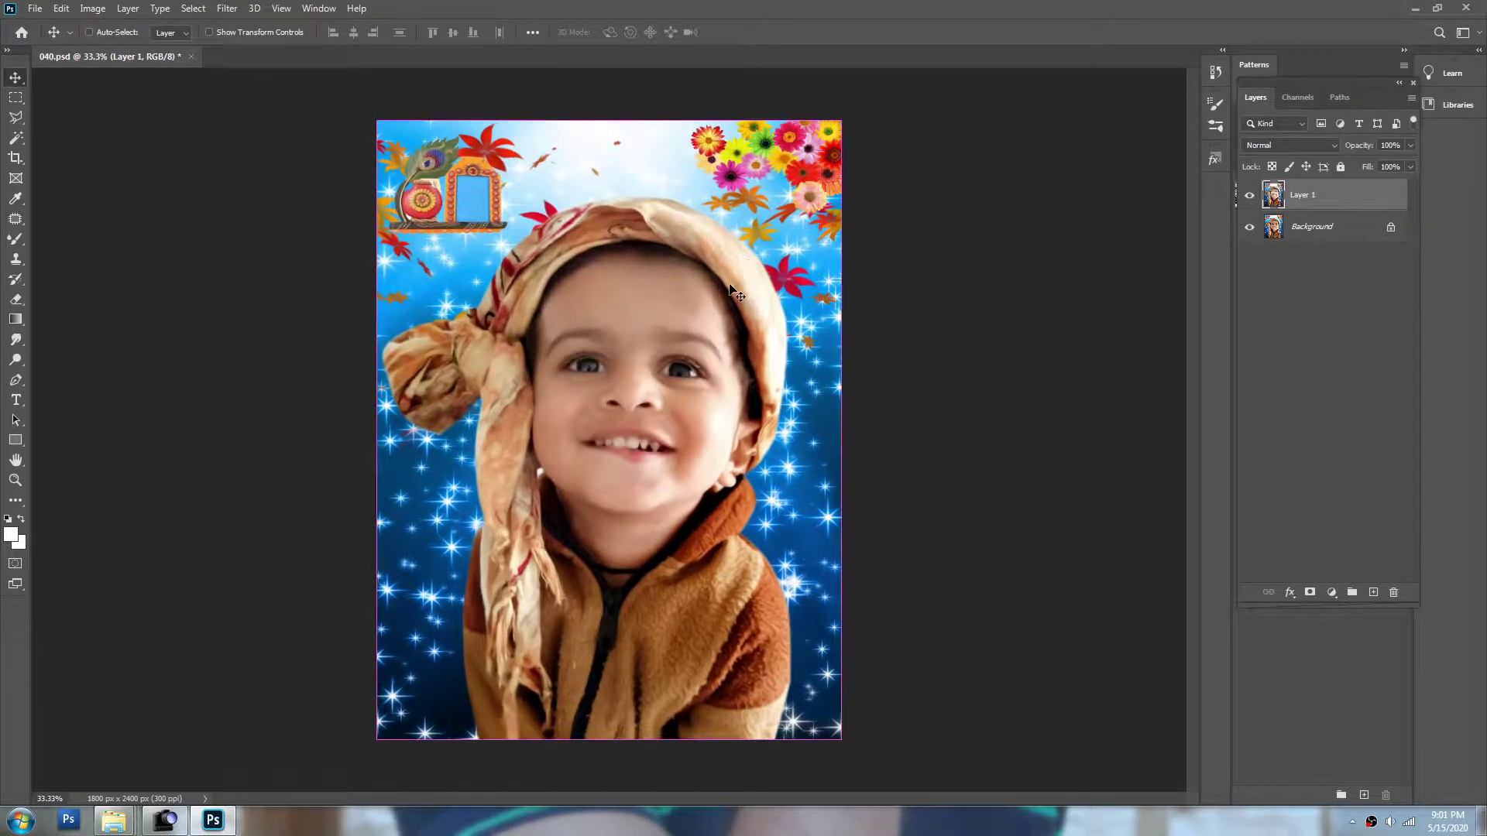
# - Select the entire canvas and copy the filtered layer onto a new layer
pyautogui.press('e')
pyautogui.hotkey('ctrl', 'a')
pyautogui.hotkey('ctrl', 'j')
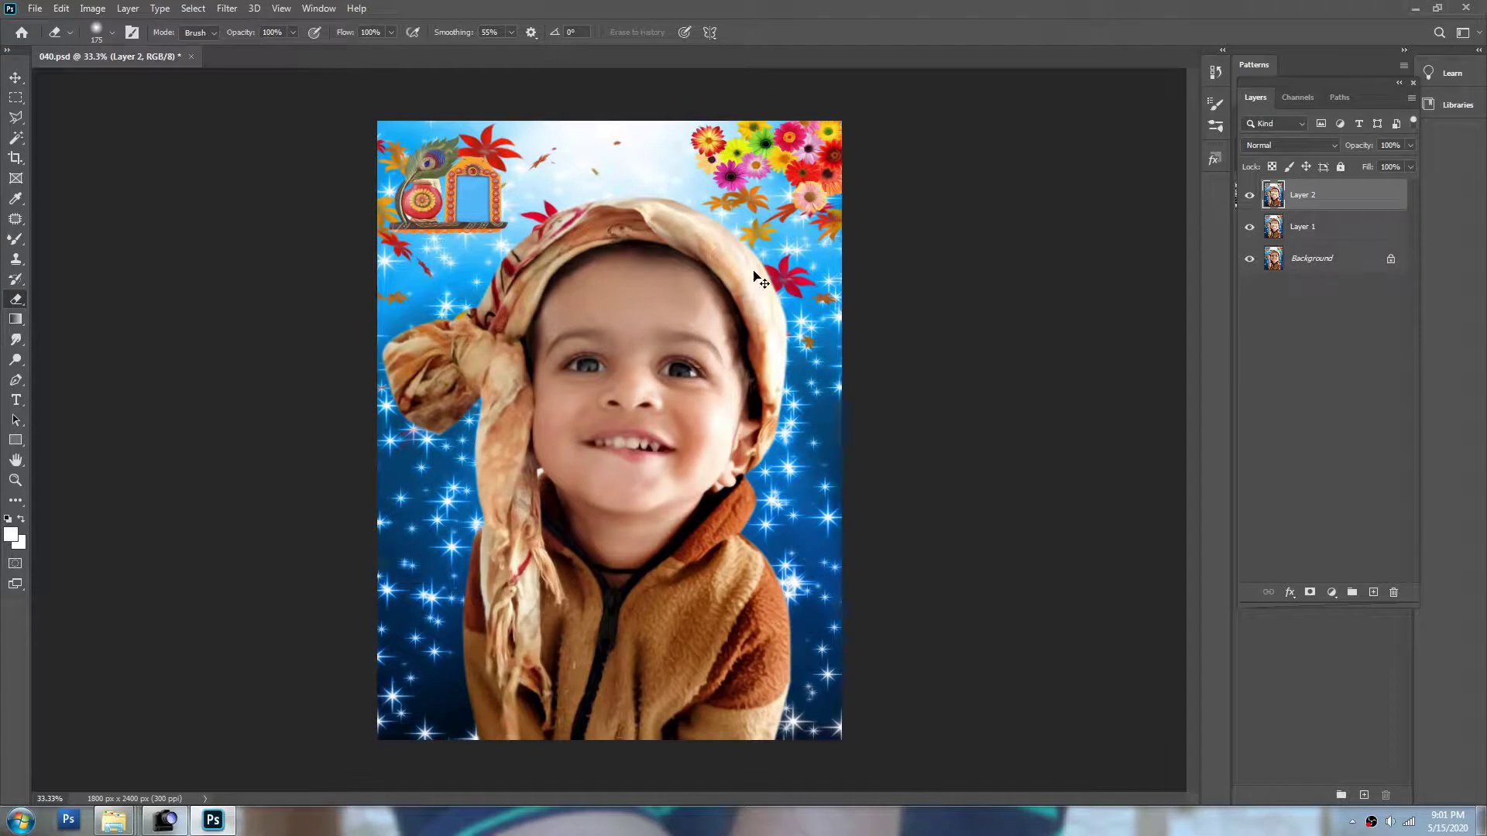
# - Try scaling the copied layer to 95.64% and merge all visible layers into the background
pyautogui.hotkey('ctrl', 't')
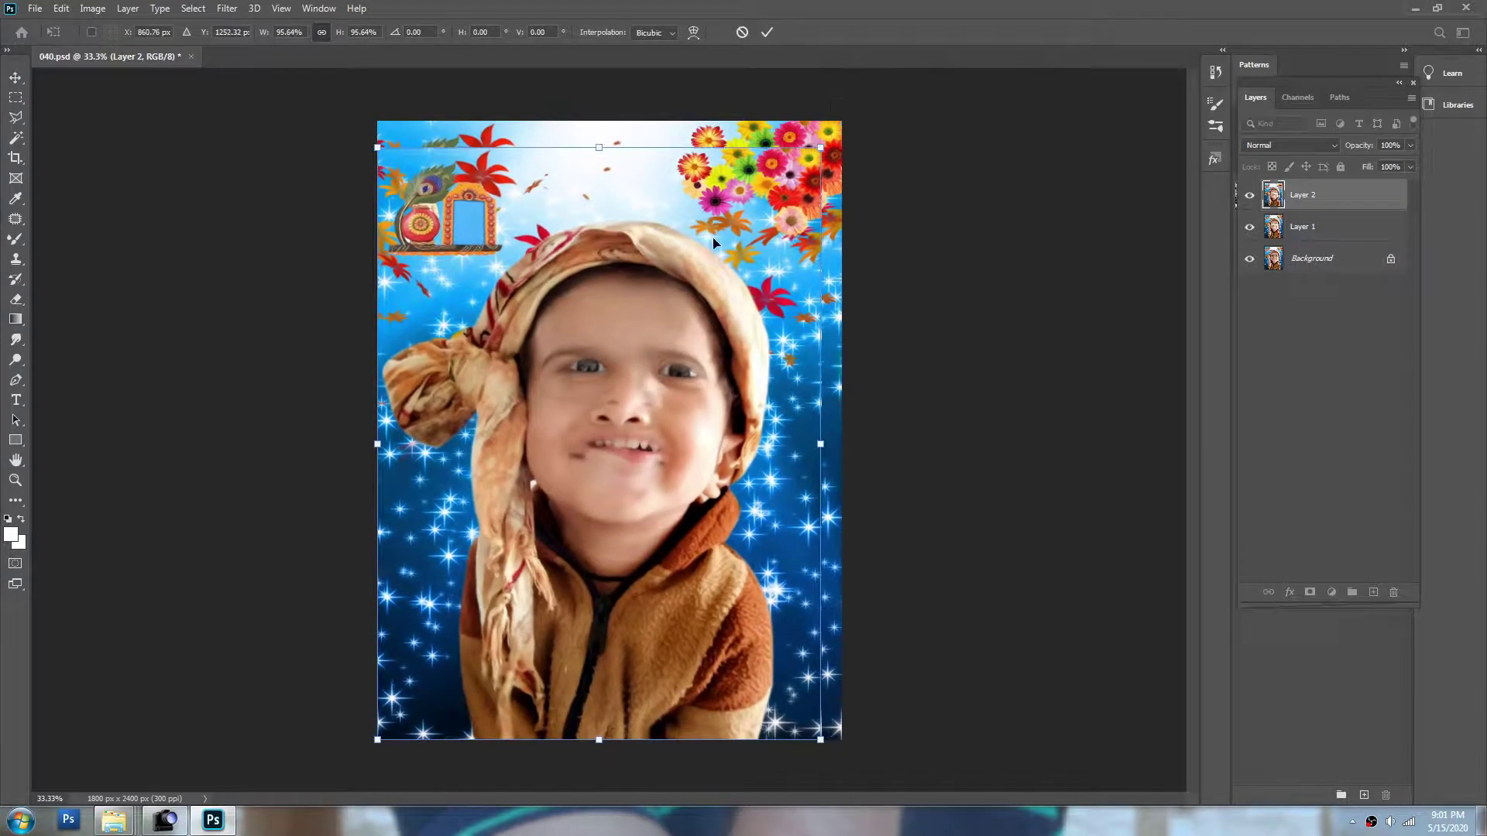
pyautogui.press('Return')
pyautogui.hotkey('ctrl', 'shift', 'e')
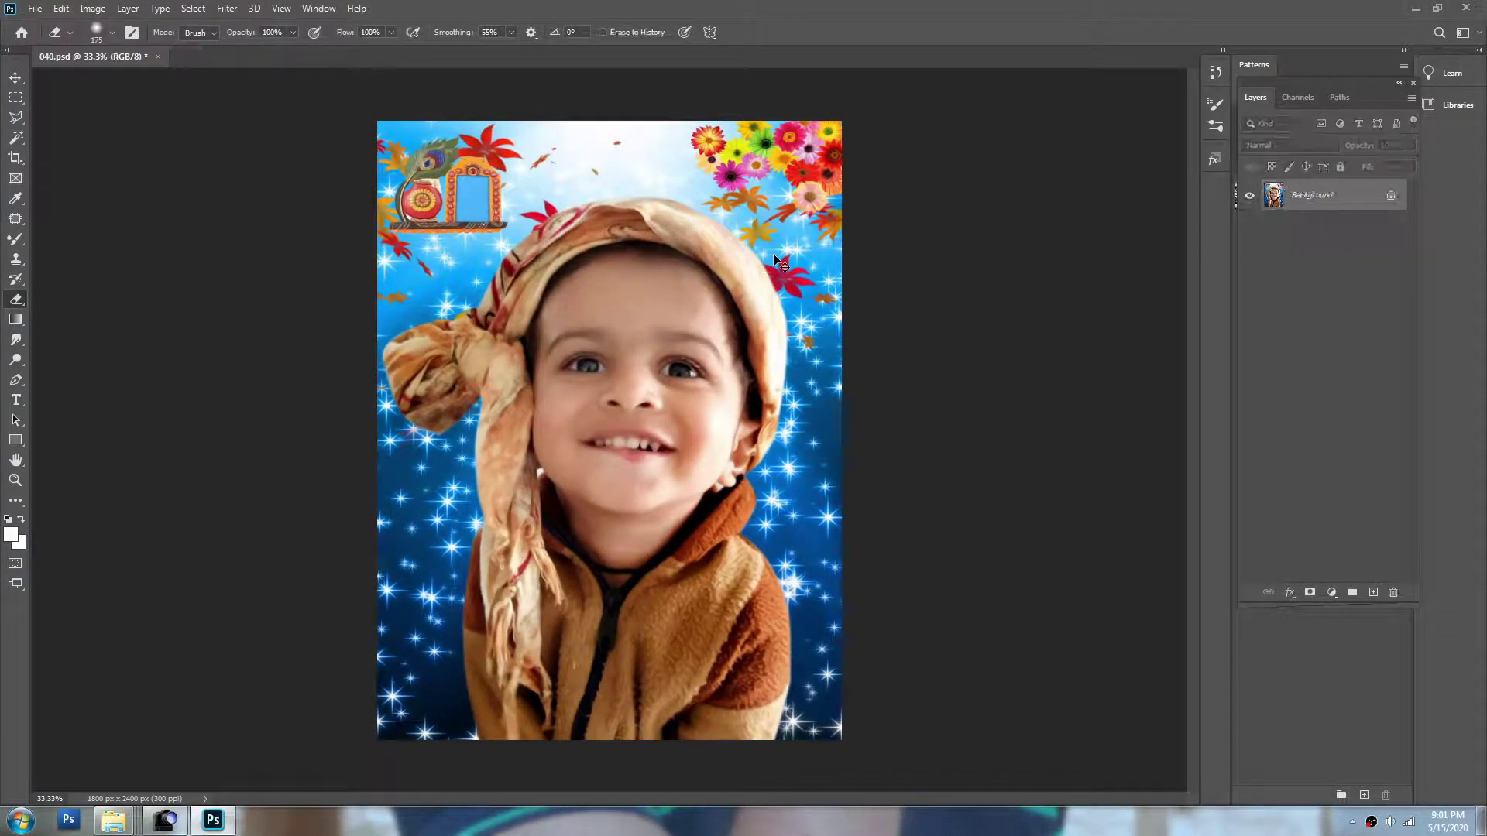
# - Try scaling the duplicated portrait layer to 93.22% about its centre
pyautogui.hotkey('ctrl', 't')
pyautogui.moveTo(842, 121); pyautogui.dragTo(810, 162)
pyautogui.moveTo(649, 283); pyautogui.dragTo(665, 262)
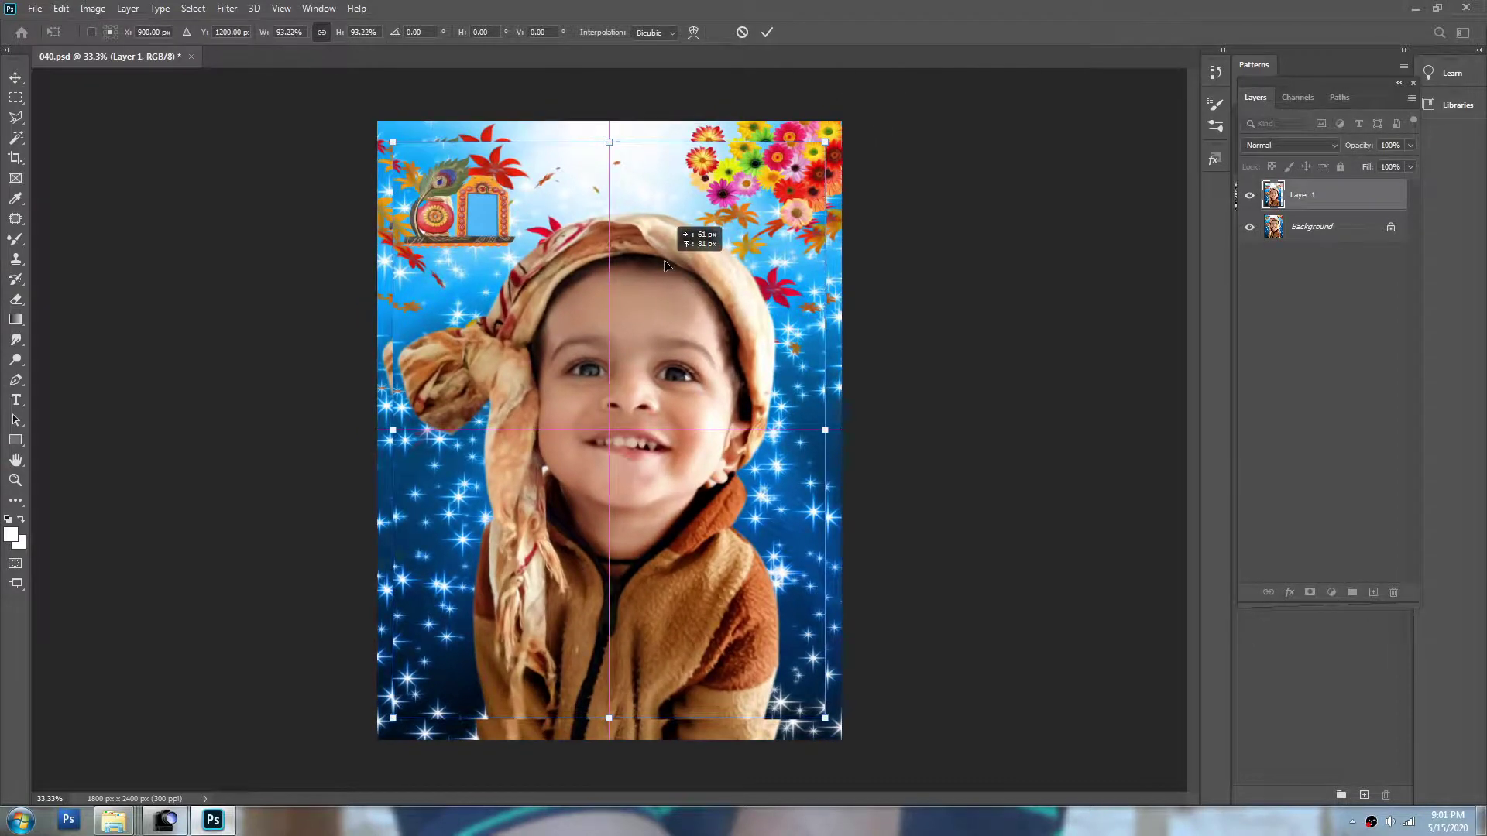
pyautogui.press('Return')
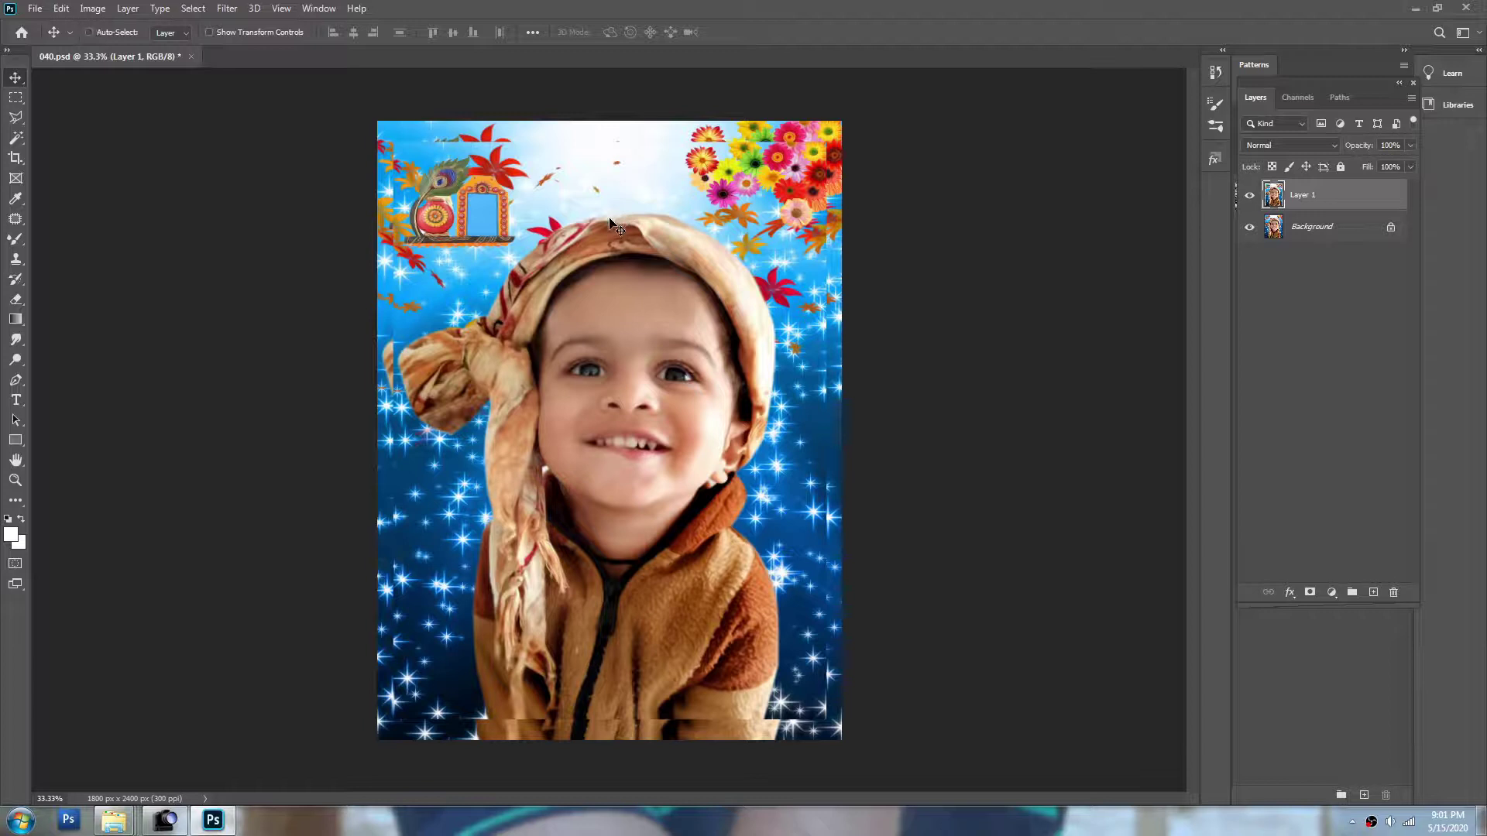
pyautogui.hotkey('ctrl', 'z')
# - Scale the duplicated portrait layer to 94.36% about its centre, leaving an even border around it
pyautogui.hotkey('ctrl', 't')
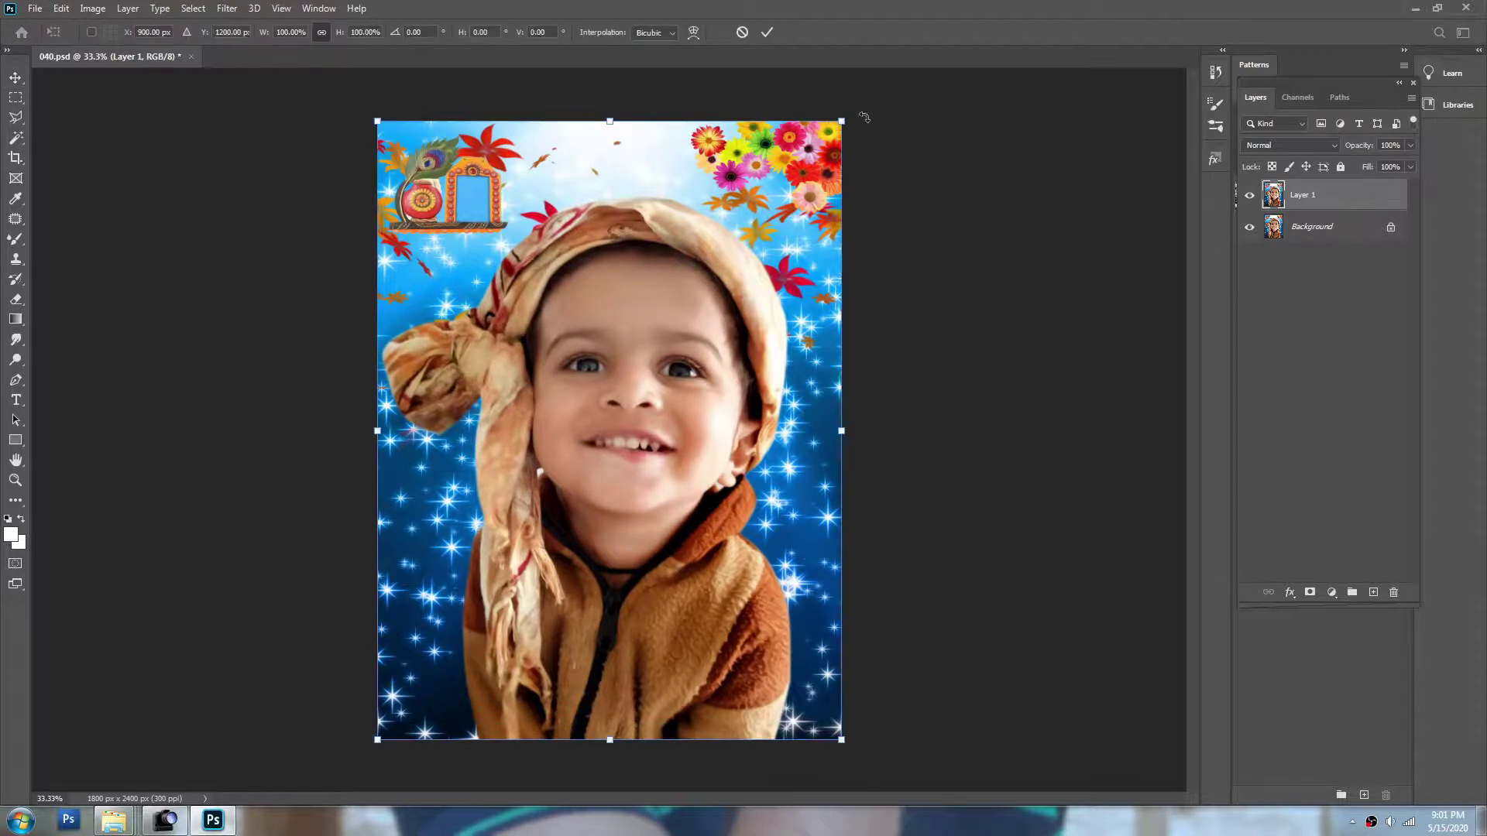
pyautogui.moveTo(841, 120); pyautogui.dragTo(828, 138)
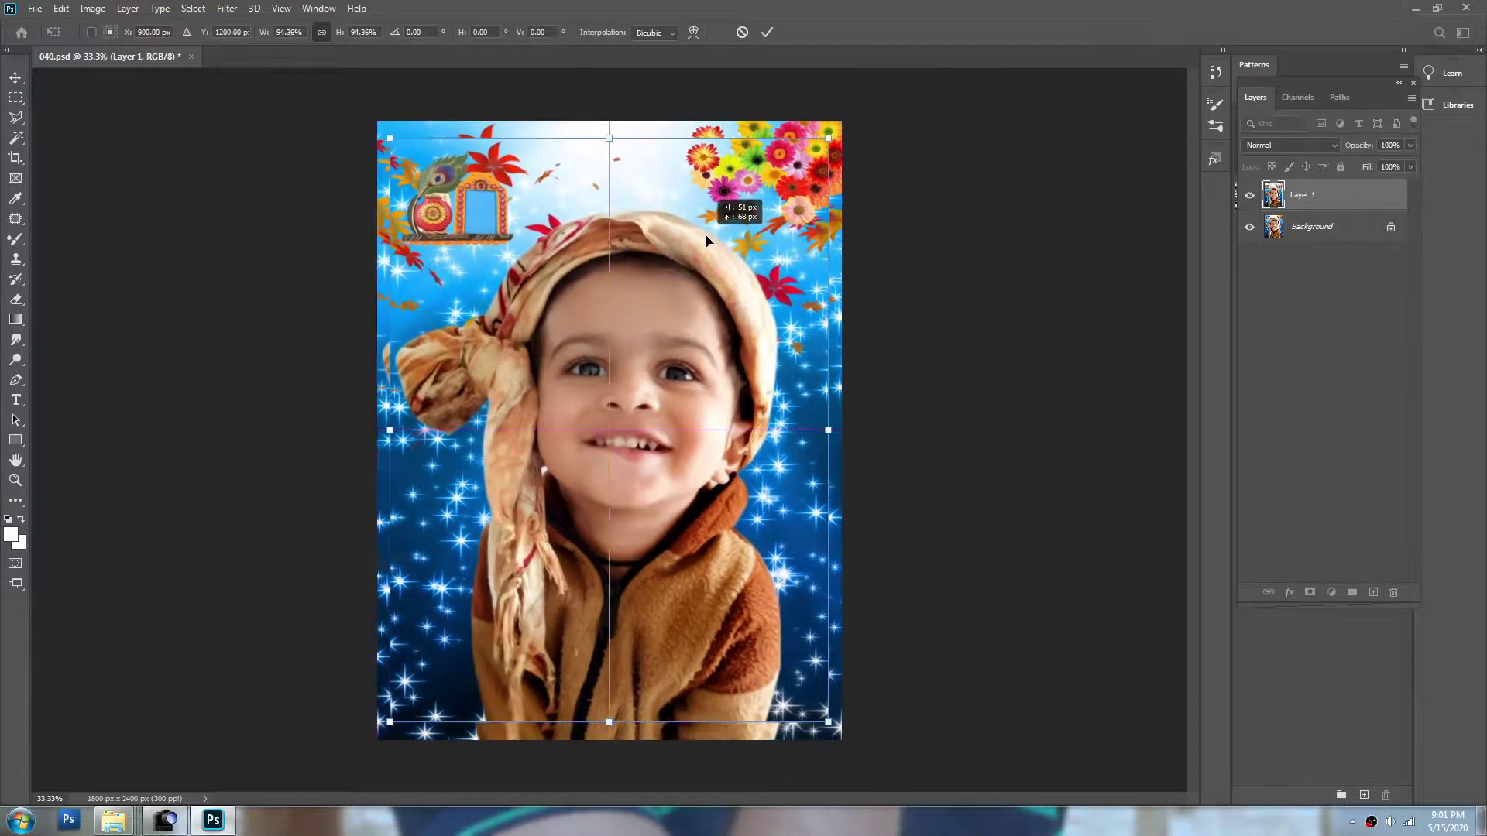
pyautogui.press('Return')
# - Add a thin red stroke around the edge of the scaled portrait layer
pyautogui.rightClick(698, 228)
pyautogui.click(707, 233)
pyautogui.hotkey('alt', 'e')
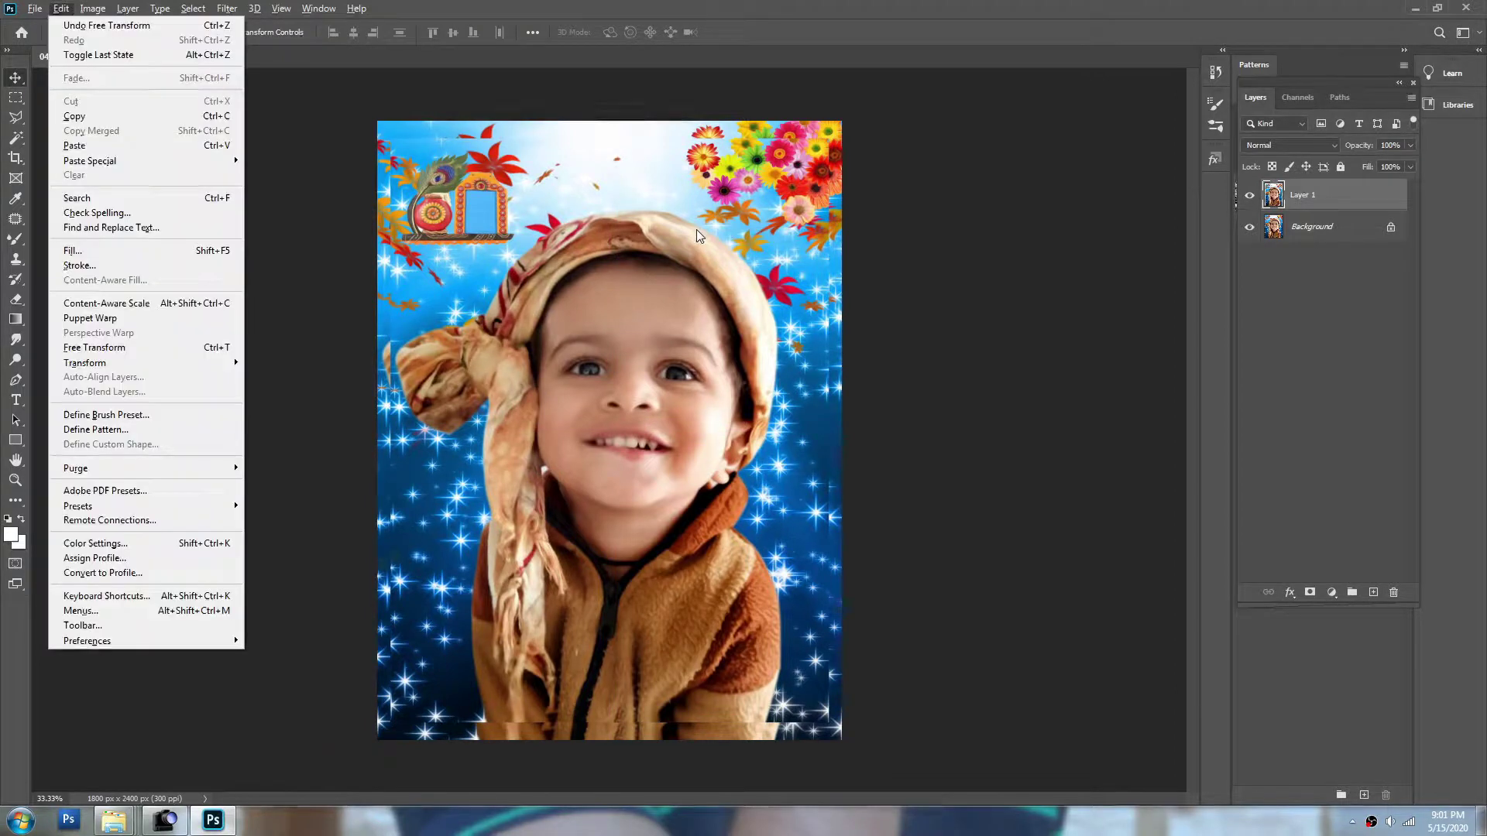
pyautogui.press('s')
pyautogui.click(676, 243)
pyautogui.moveTo(730, 352); pyautogui.dragTo(763, 157)
pyautogui.press('Return')
pyautogui.press('Return')
# - Select the Background layer and apply a strong Gaussian Blur that turns the border into a smooth blue-grey gradient
pyautogui.rightClick(589, 246)
pyautogui.click(604, 269)
pyautogui.click(227, 8)
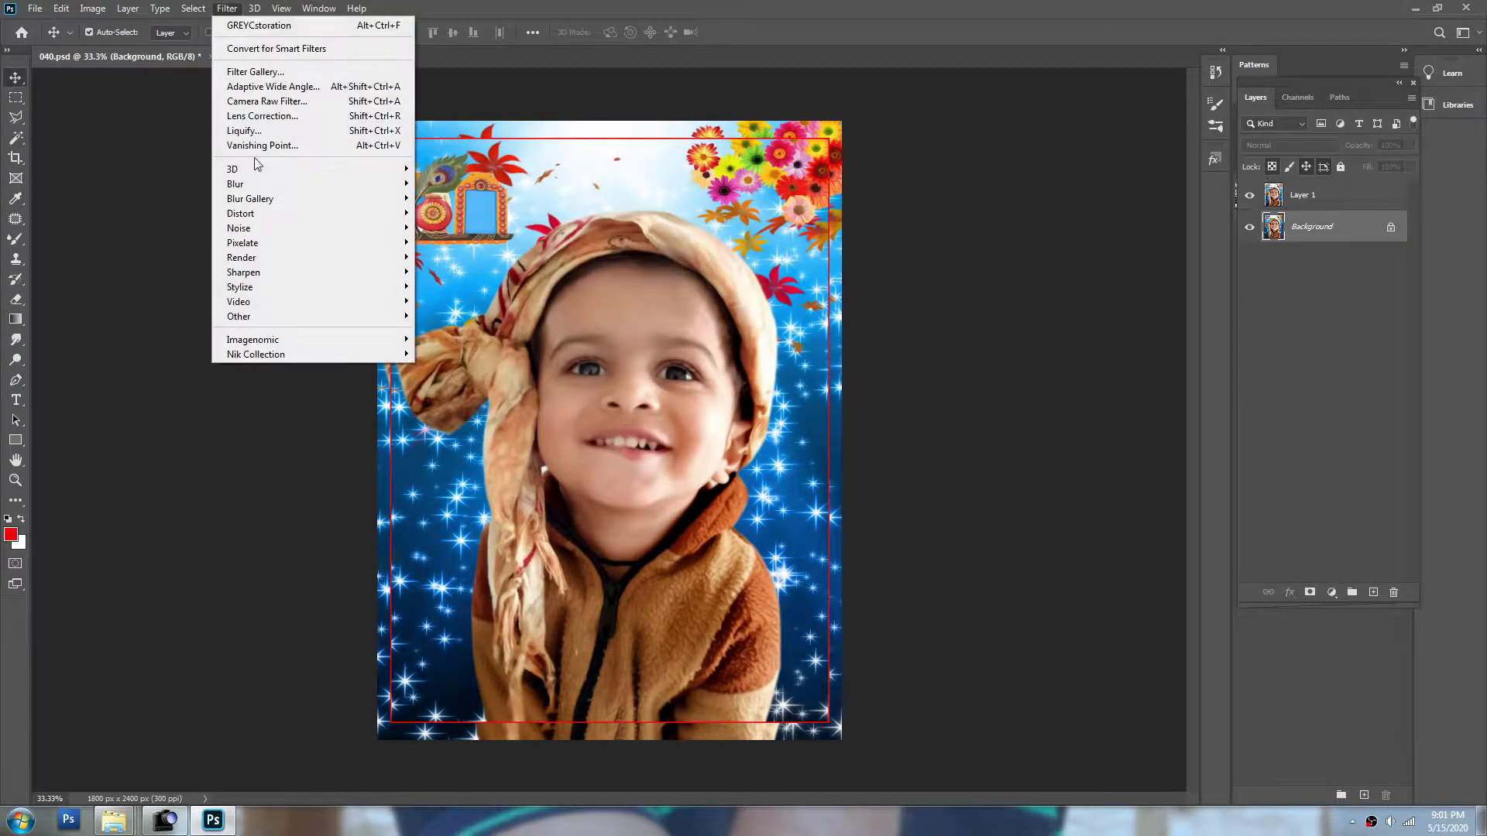
pyautogui.moveTo(264, 184)
pyautogui.click(465, 243)
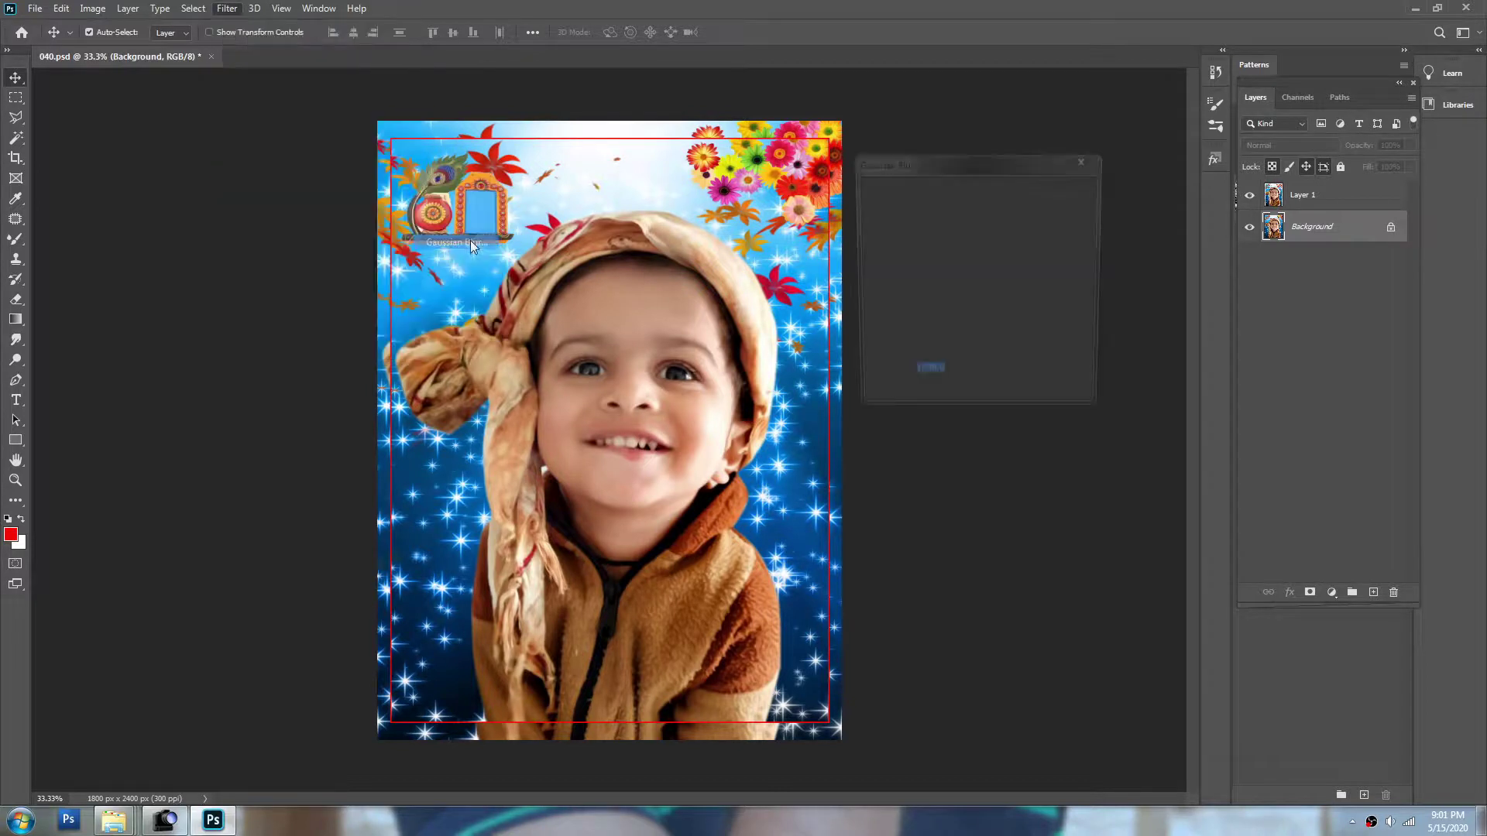
pyautogui.click(1065, 192)
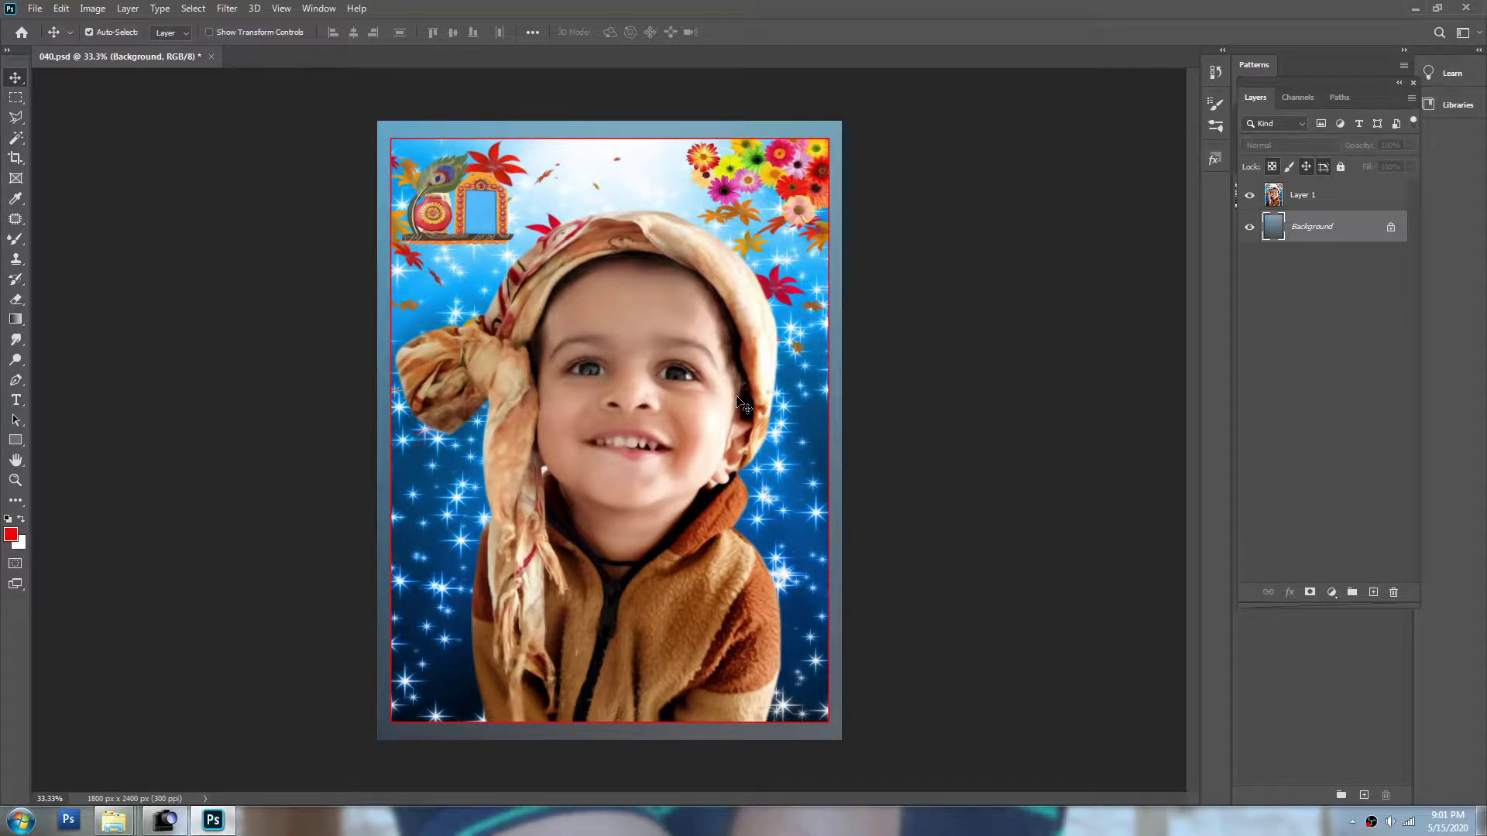
# - Raise the saturation of the blurred background to a vivid blue and merge all visible layers
pyautogui.hotkey('ctrl', 'u')
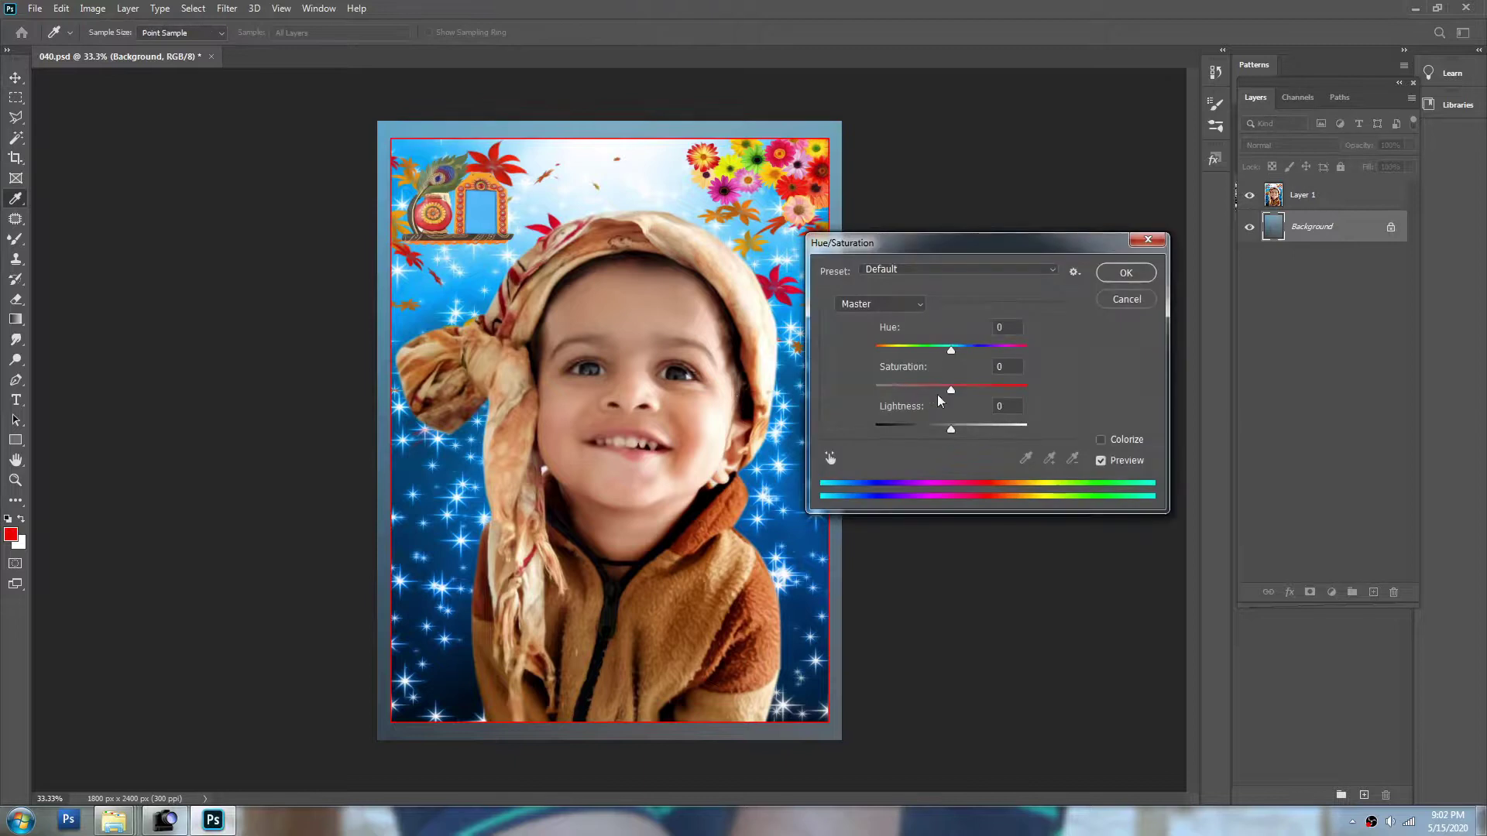
pyautogui.click(977, 385)
pyautogui.press('Return')
pyautogui.press('v')
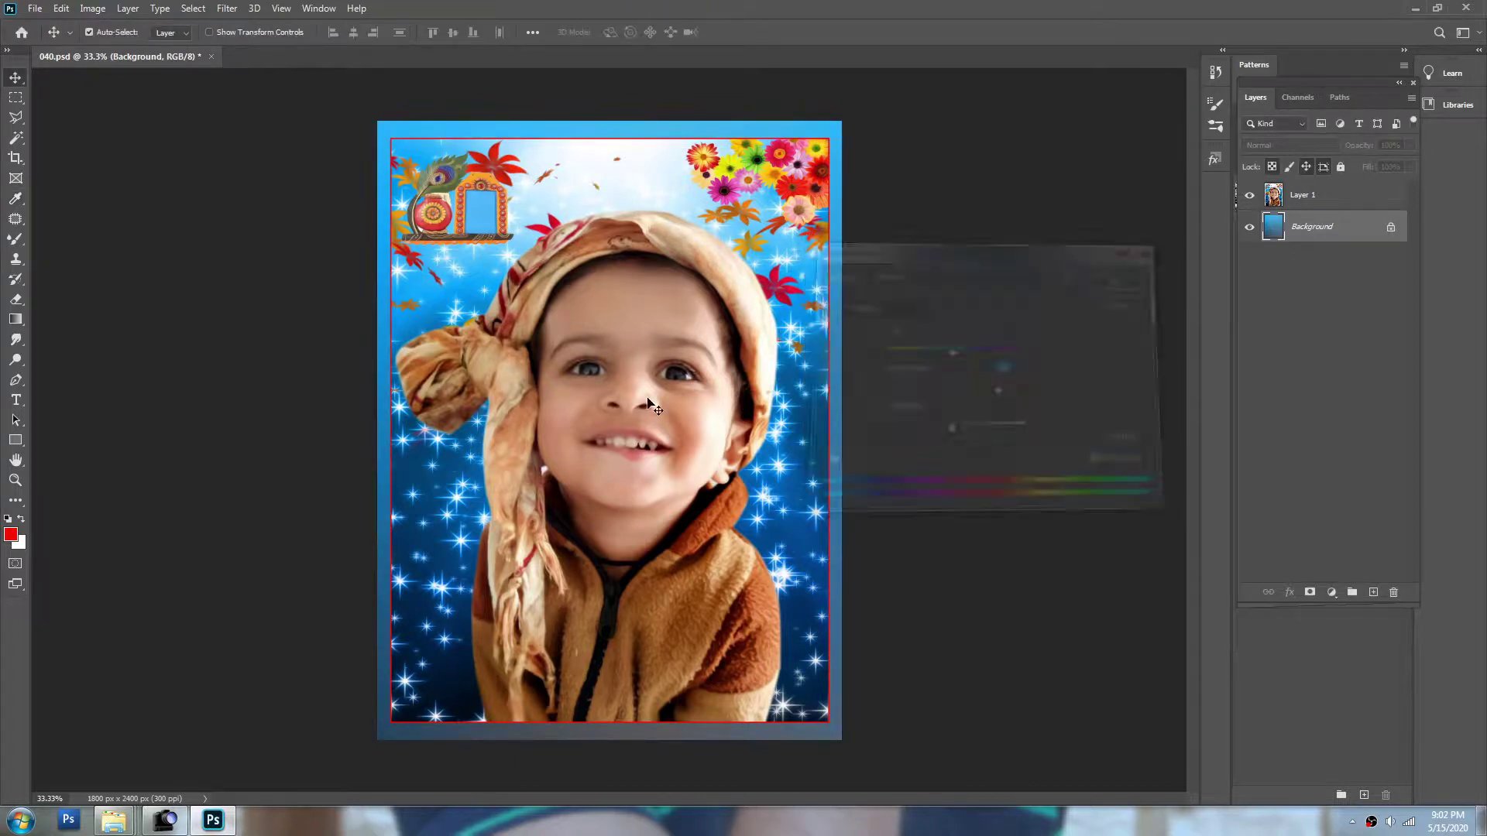
pyautogui.hotkey('ctrl', 'shift', 'e')
# - Save the finished portrait as a JPEG named 02 in the client's folder inside Youtube > Photos > WhatsApp Images
pyautogui.hotkey('ctrl', 'shift', 's')
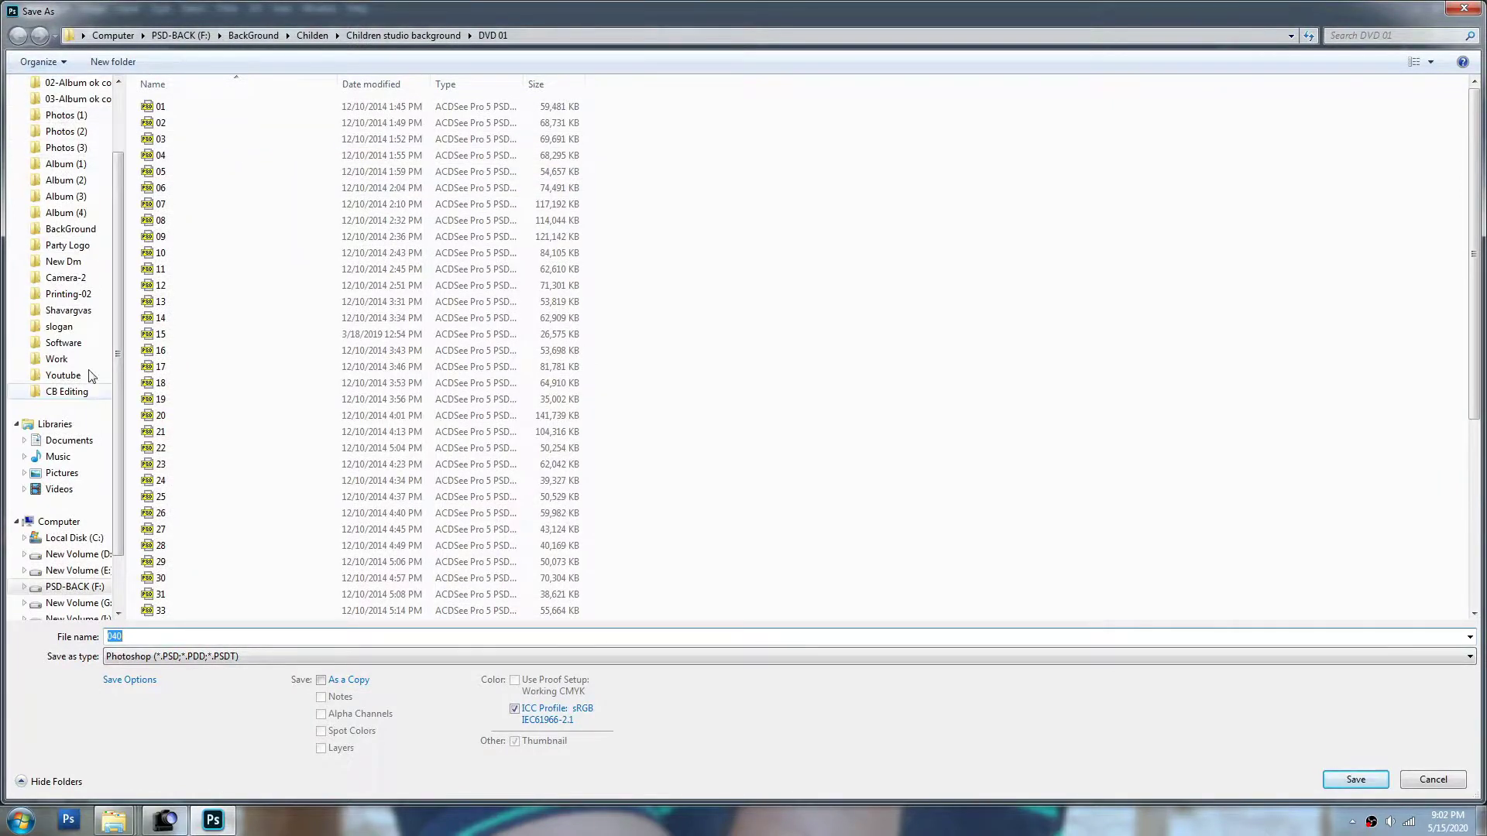
pyautogui.click(71, 378)
pyautogui.doubleClick(166, 239)
pyautogui.click(262, 130)
pyautogui.doubleClick(261, 130)
pyautogui.doubleClick(175, 116)
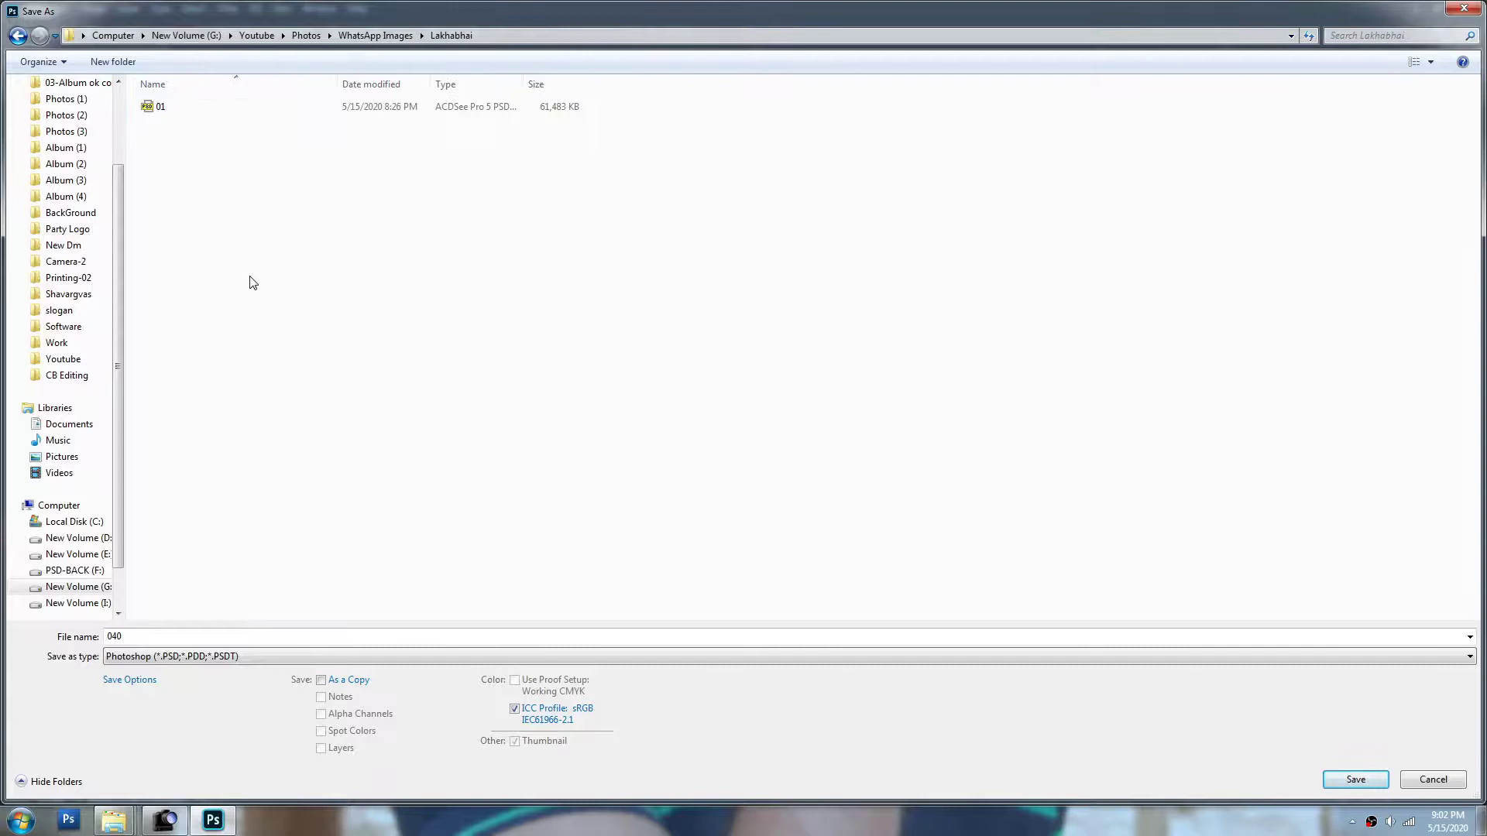
pyautogui.write('02')
pyautogui.press('Tab')
pyautogui.press('j')
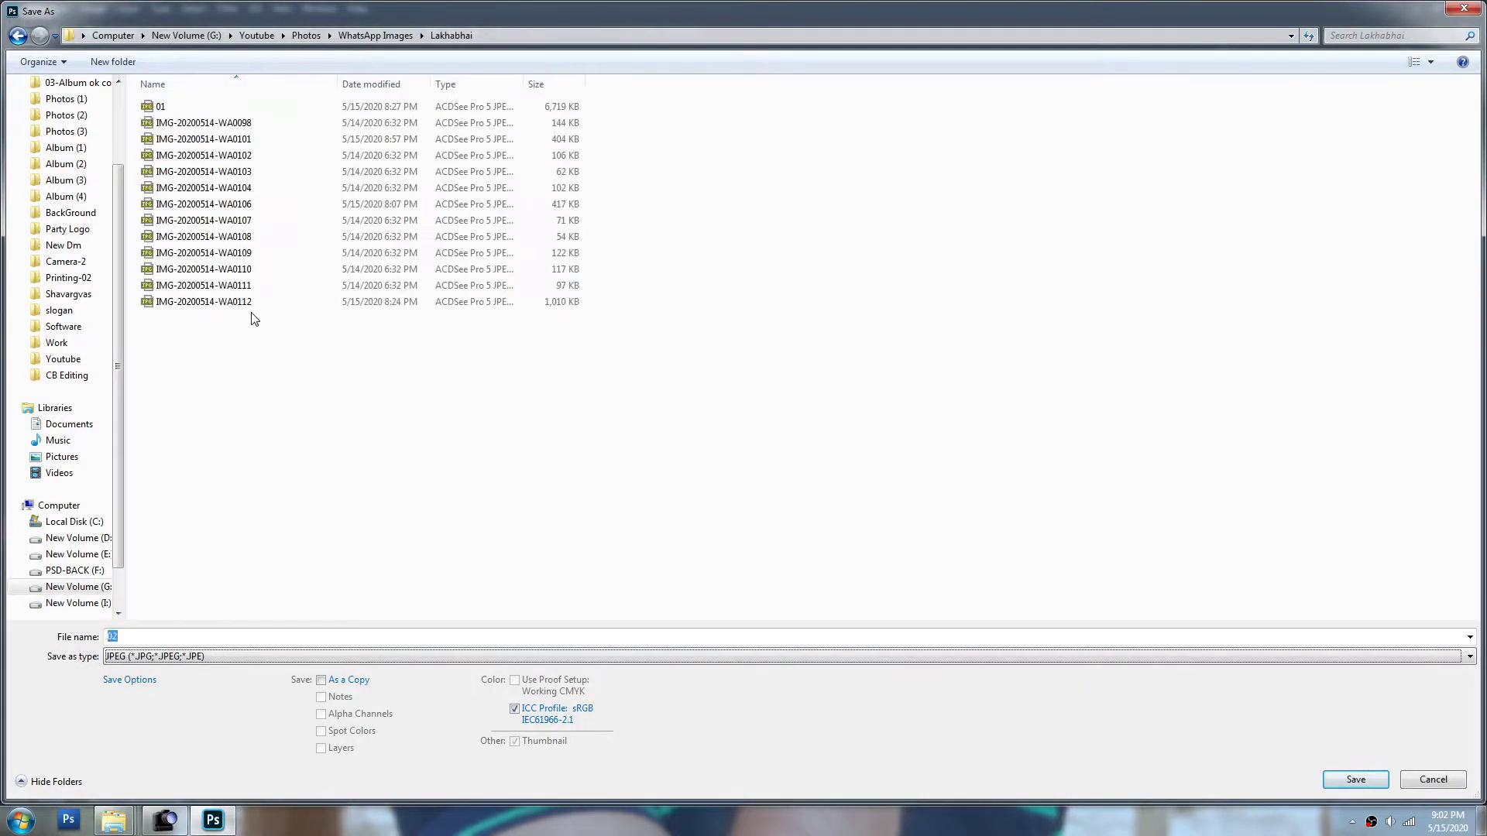
pyautogui.press('Return')
pyautogui.press('Return')
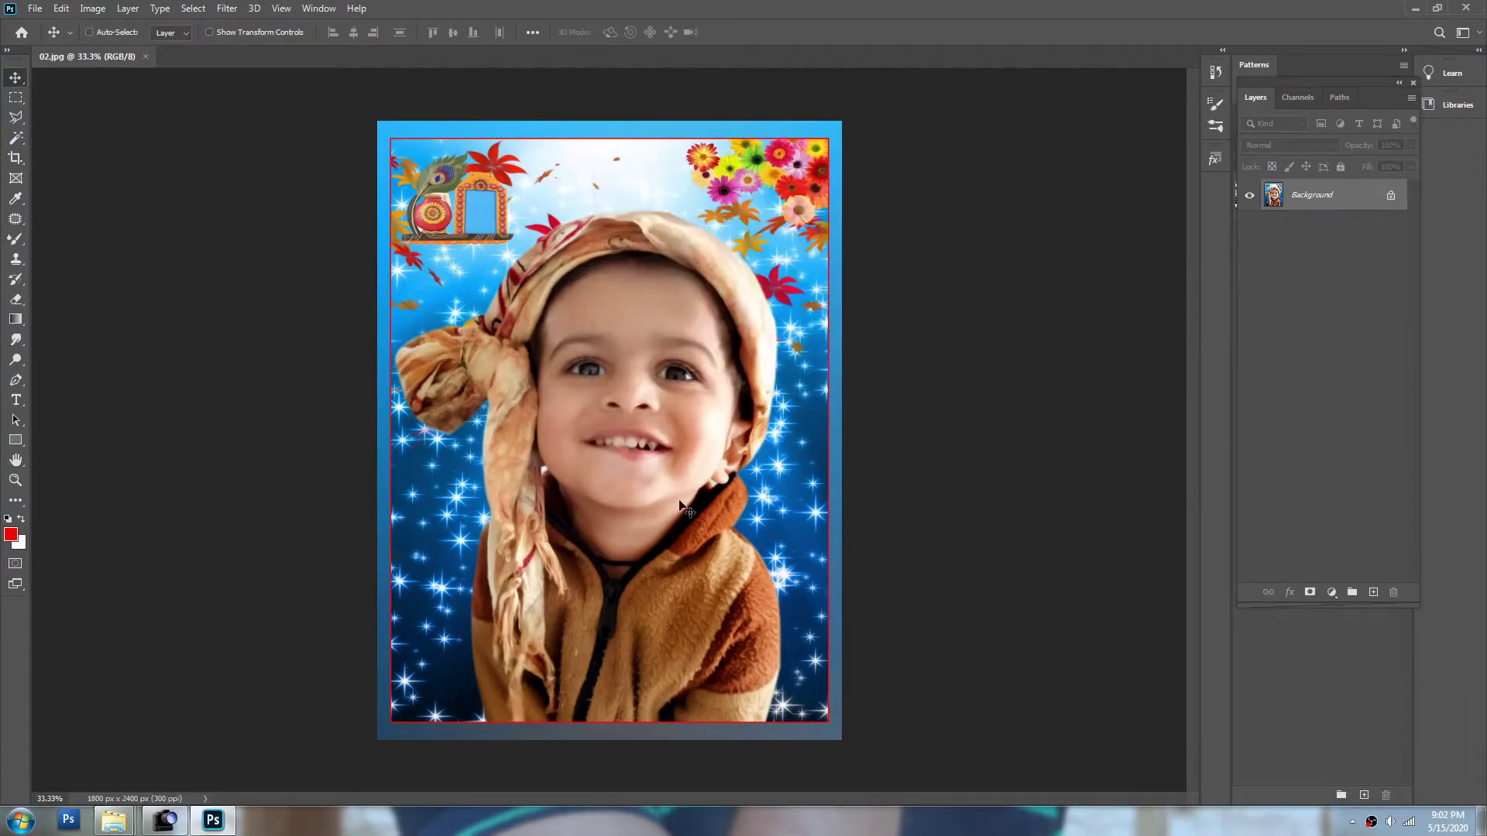
# - Save the portrait again over 02.jpg at quality 12 (Maximum), Baseline ("Standard"), and close the document
pyautogui.hotkey('ctrl', 'shift', 's')
pyautogui.press('Return')
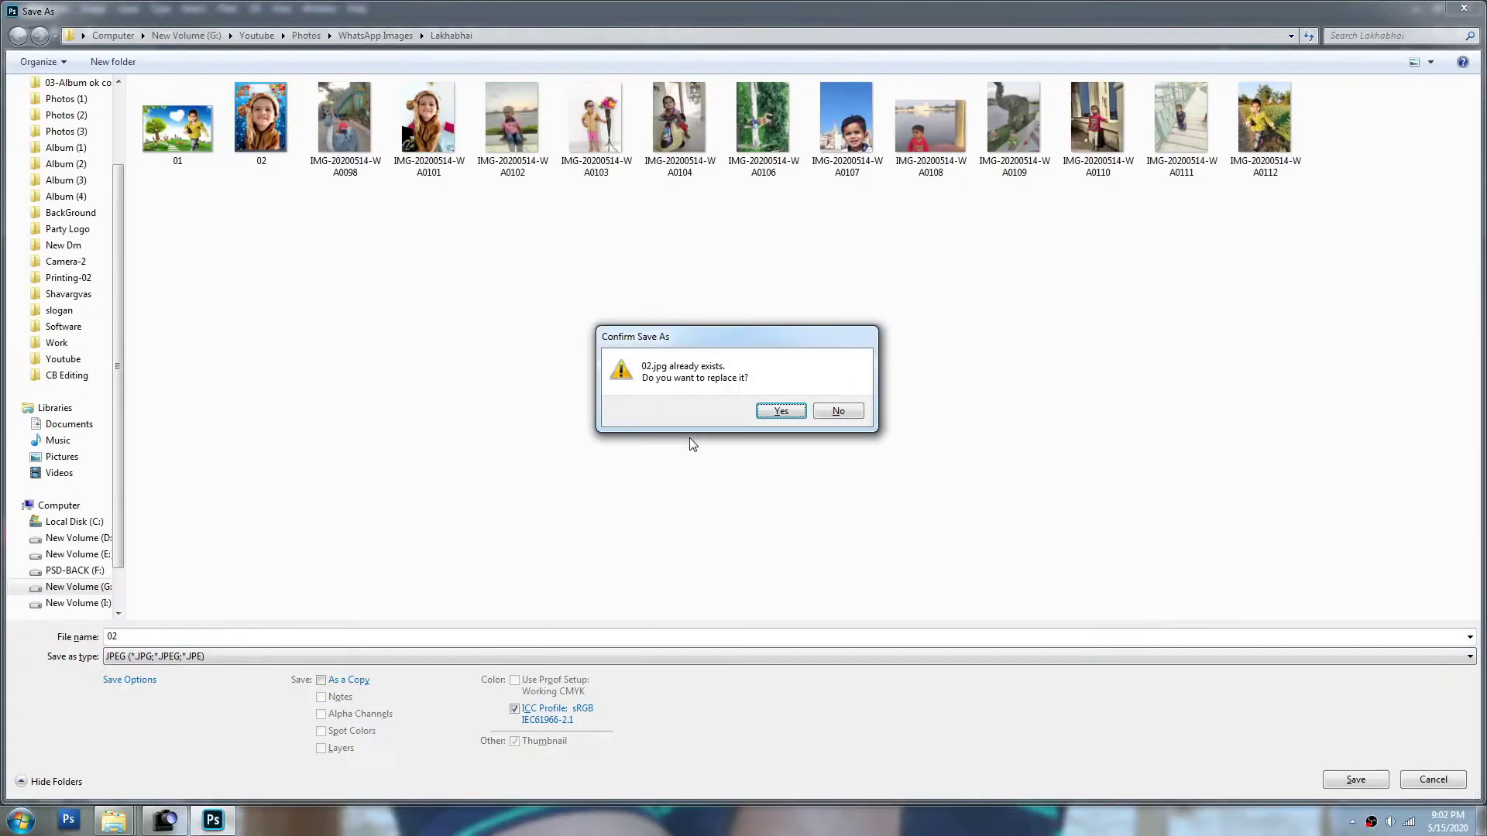
pyautogui.press('Return')
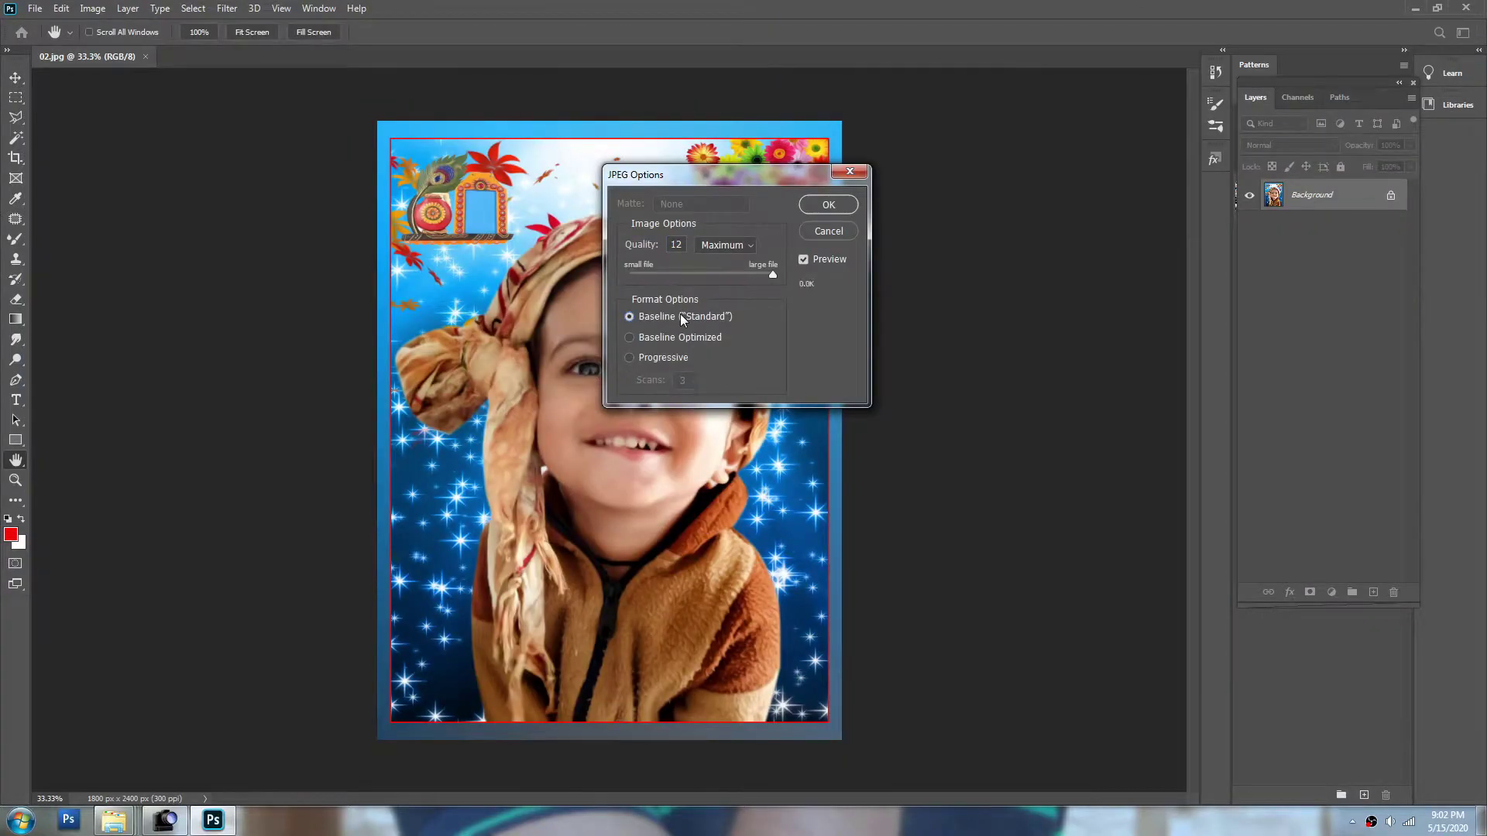
pyautogui.press('Return')
pyautogui.hotkey('ctrl', 'w')
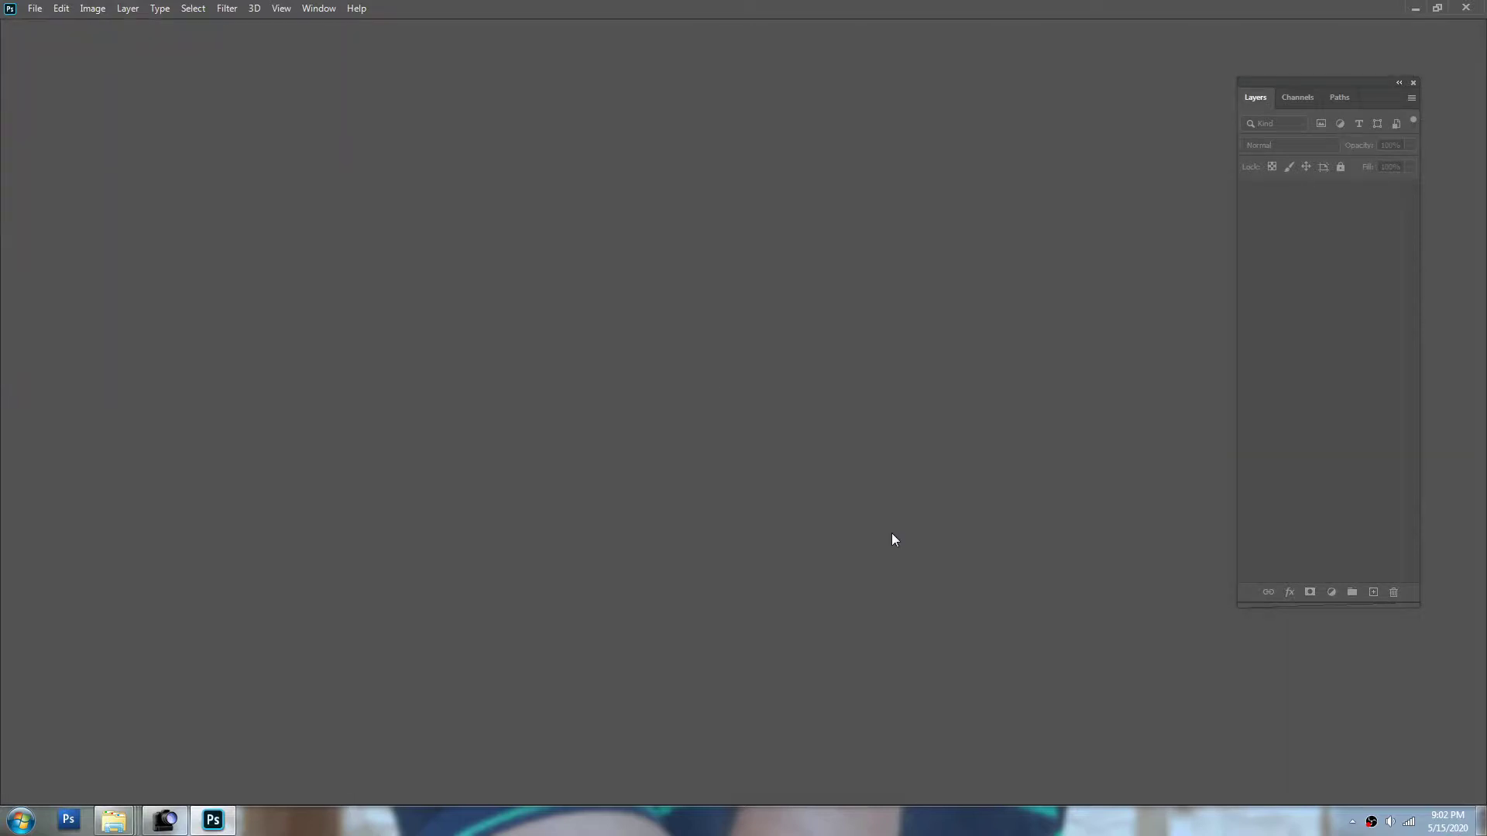
pyautogui.rightClick(1371, 824)
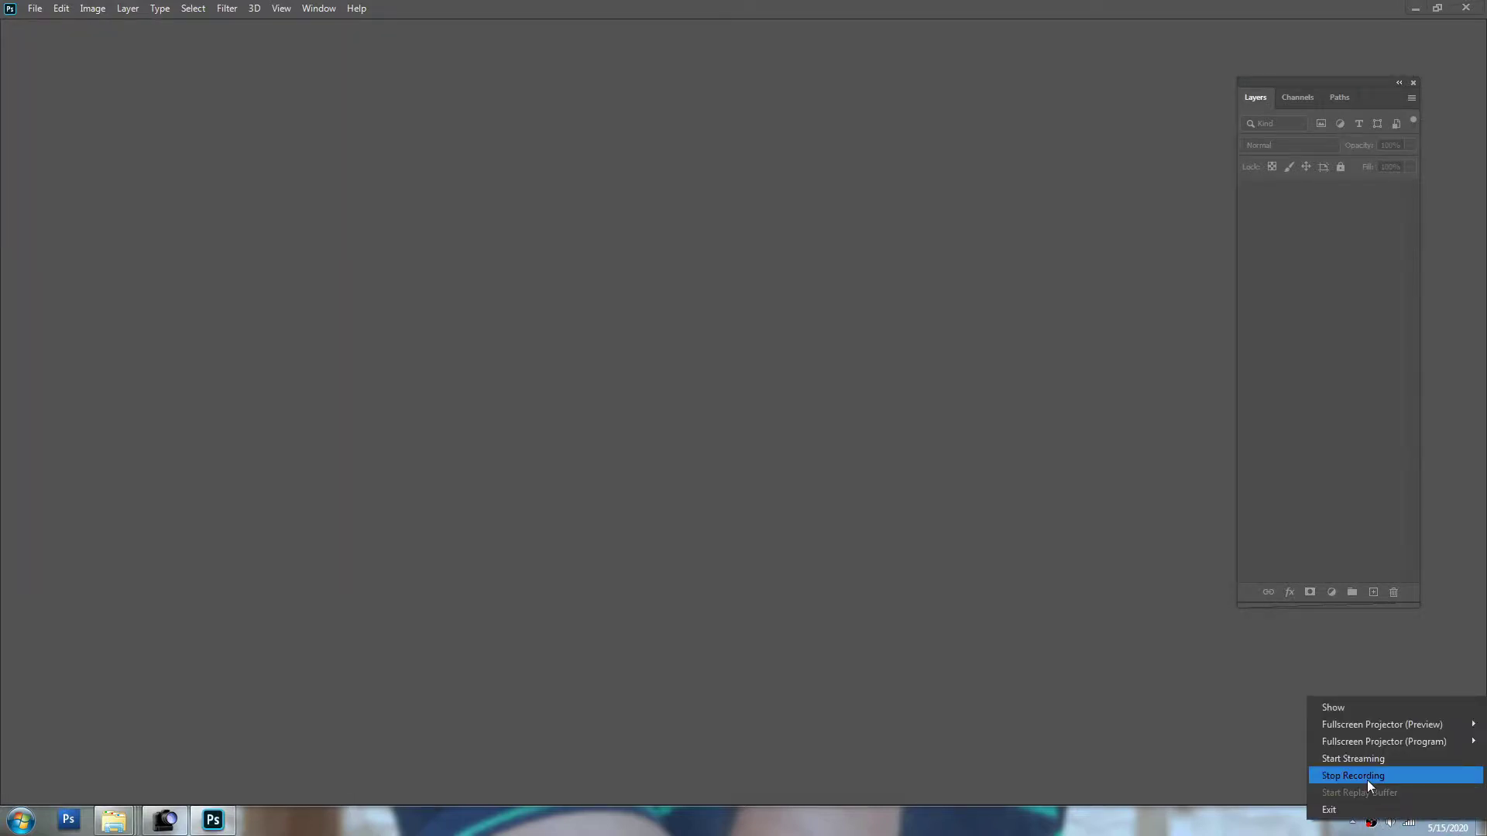
pyautogui.click(1367, 779)
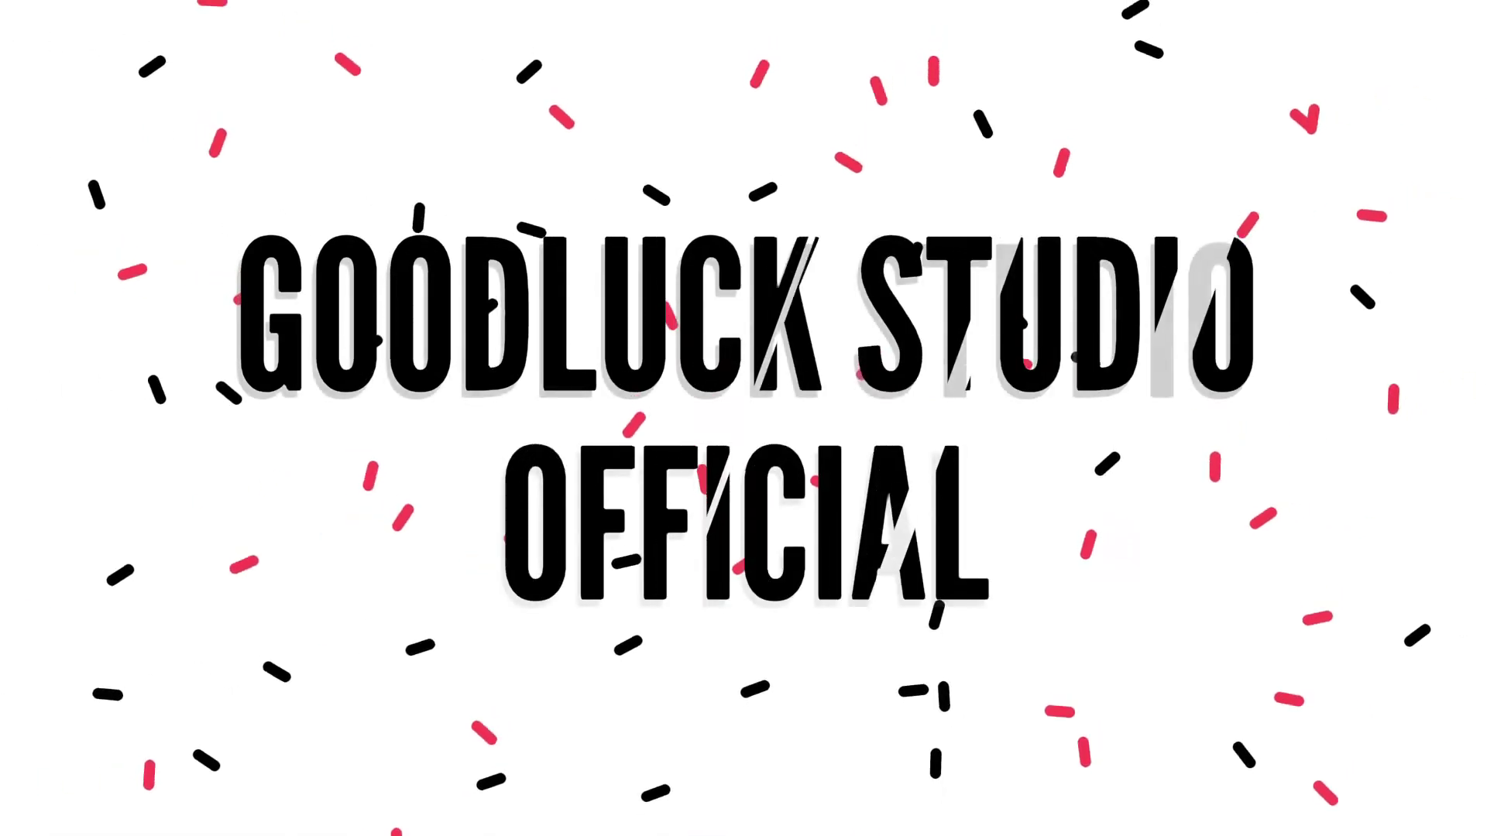